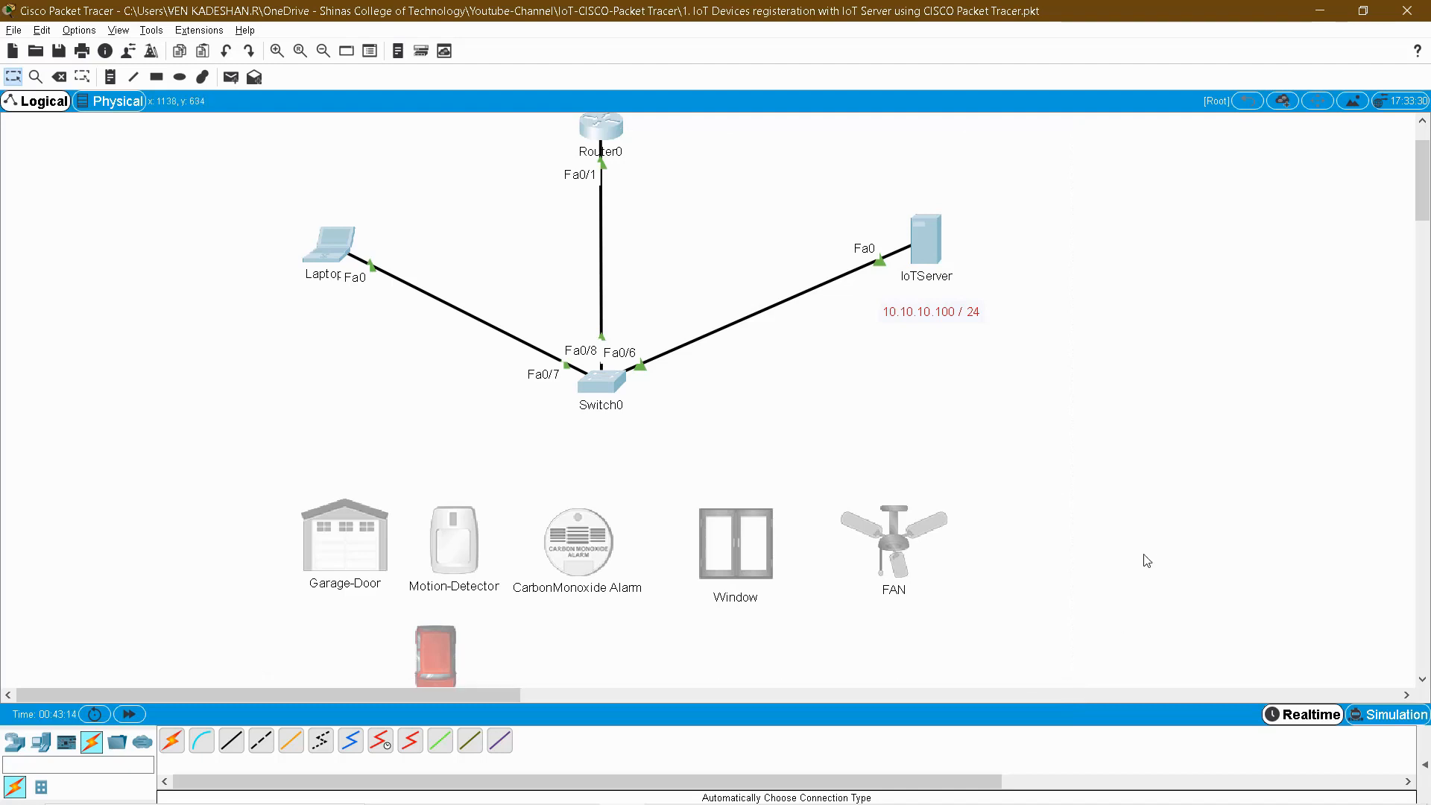
- Examine the router, laptop and IoT server around the central switch in the topology
{"action": "left_click_drag", "start_coordinate": [672, 161], "coordinate": [530, 114]}
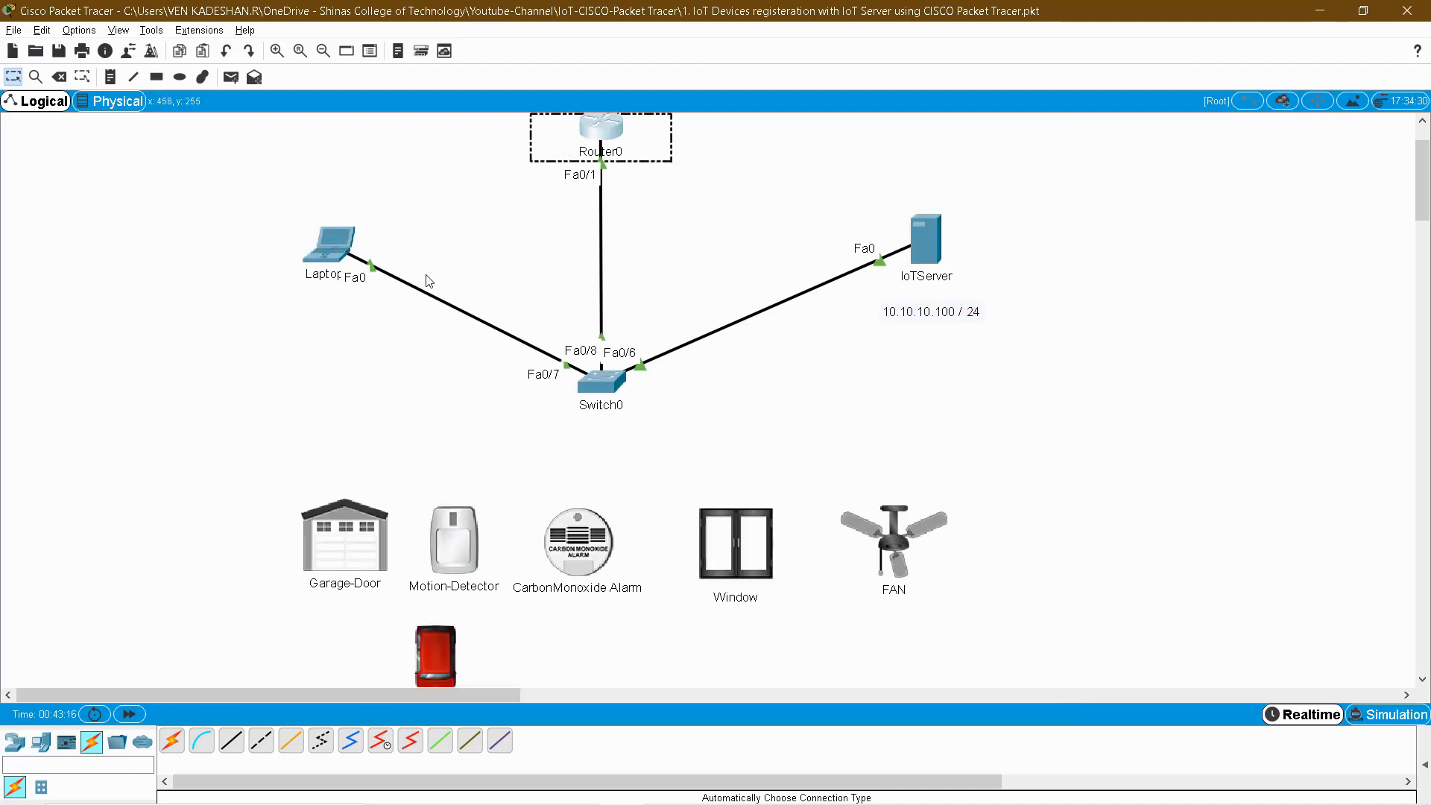
{"action": "left_click_drag", "start_coordinate": [258, 200], "coordinate": [380, 349]}
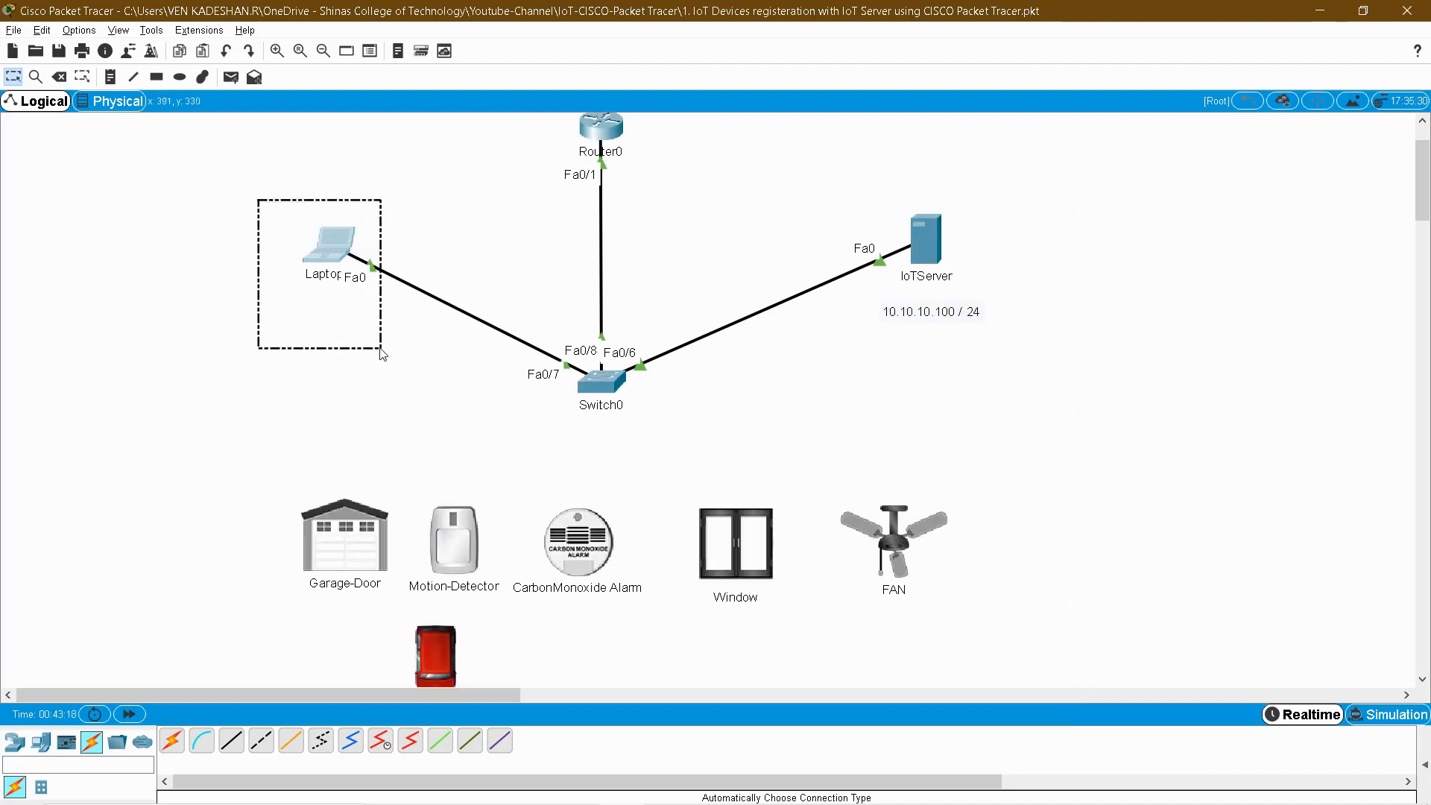
{"action": "left_click_drag", "start_coordinate": [842, 196], "coordinate": [1030, 372]}
{"action": "left_click", "coordinate": [1087, 376]}
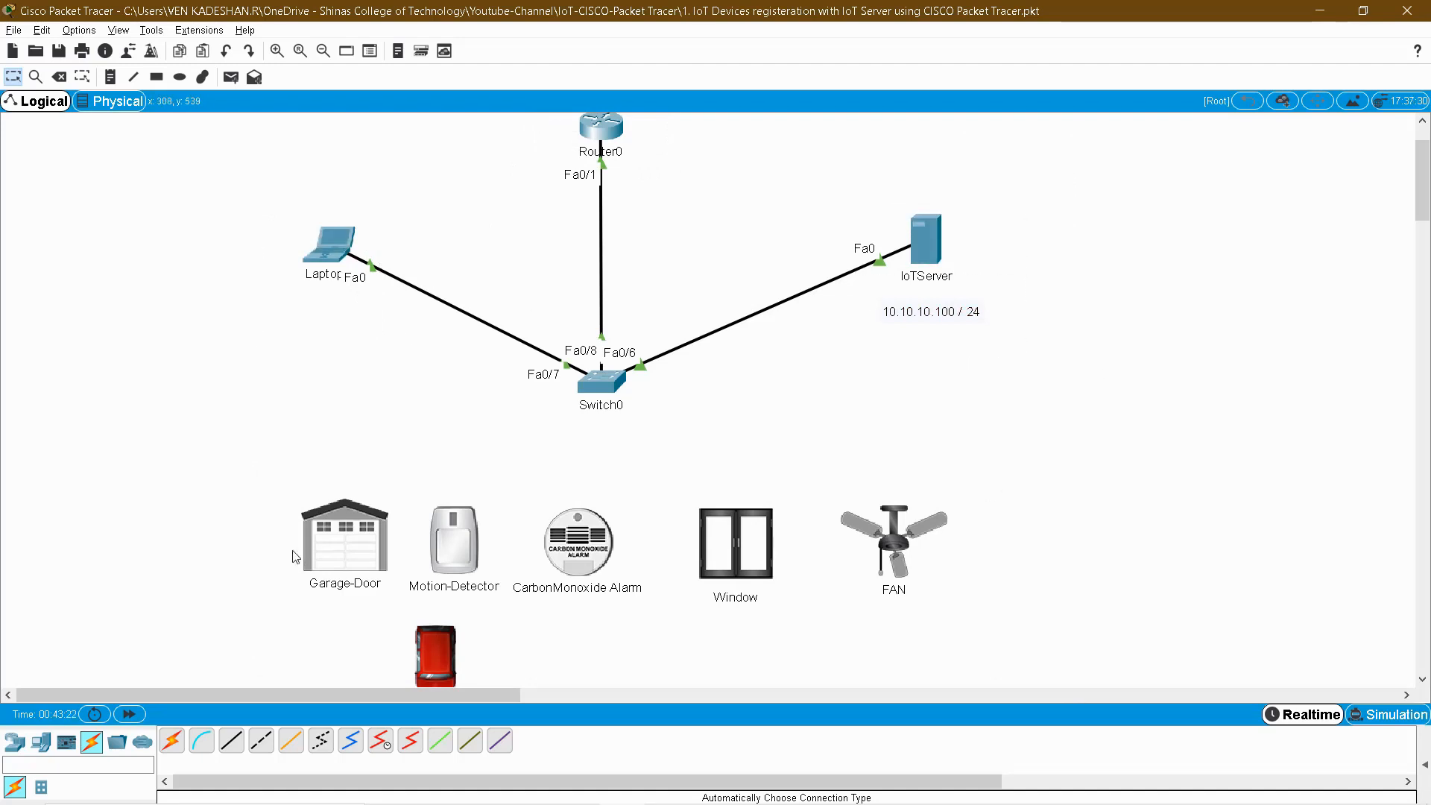
- Examine the IoT devices below the switch: garage door, motion detector, carbon monoxide alarm, window and fan
{"action": "left_click_drag", "start_coordinate": [221, 478], "coordinate": [1086, 690]}
{"action": "left_click_drag", "start_coordinate": [235, 479], "coordinate": [1110, 523]}
{"action": "left_click_drag", "start_coordinate": [398, 596], "coordinate": [289, 501]}
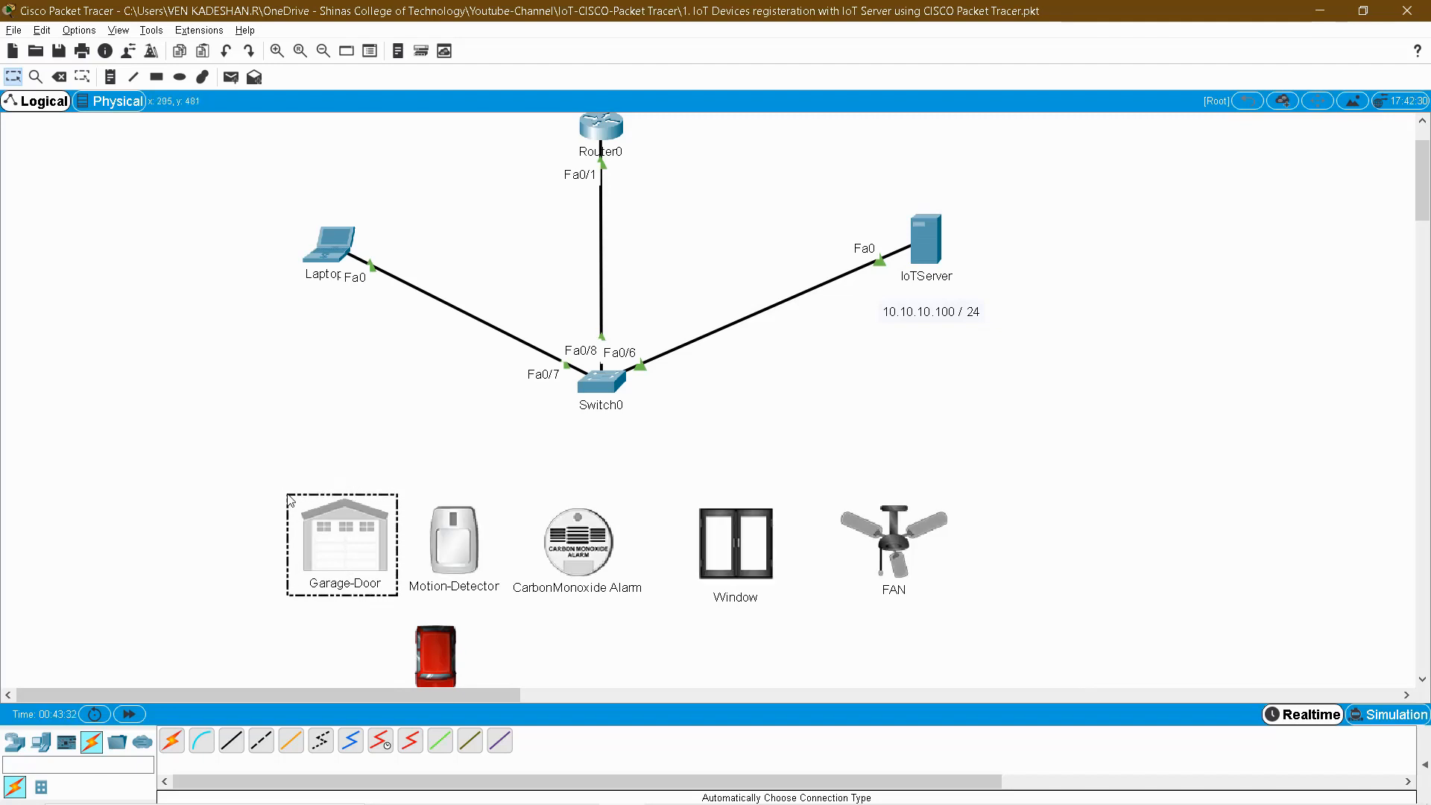
{"action": "left_click", "coordinate": [268, 497]}
{"action": "left_click_drag", "start_coordinate": [412, 503], "coordinate": [505, 605]}
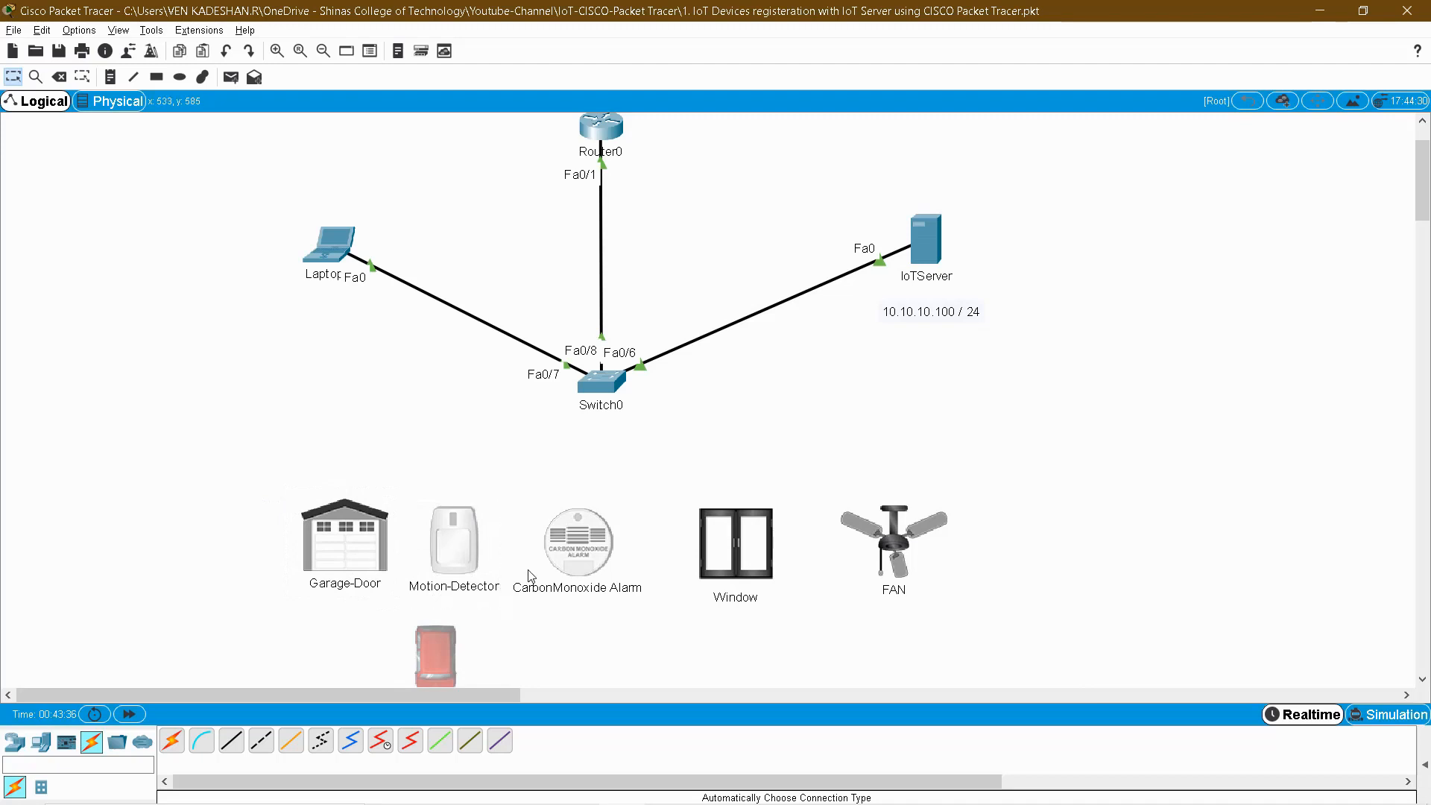
{"action": "left_click", "coordinate": [512, 496]}
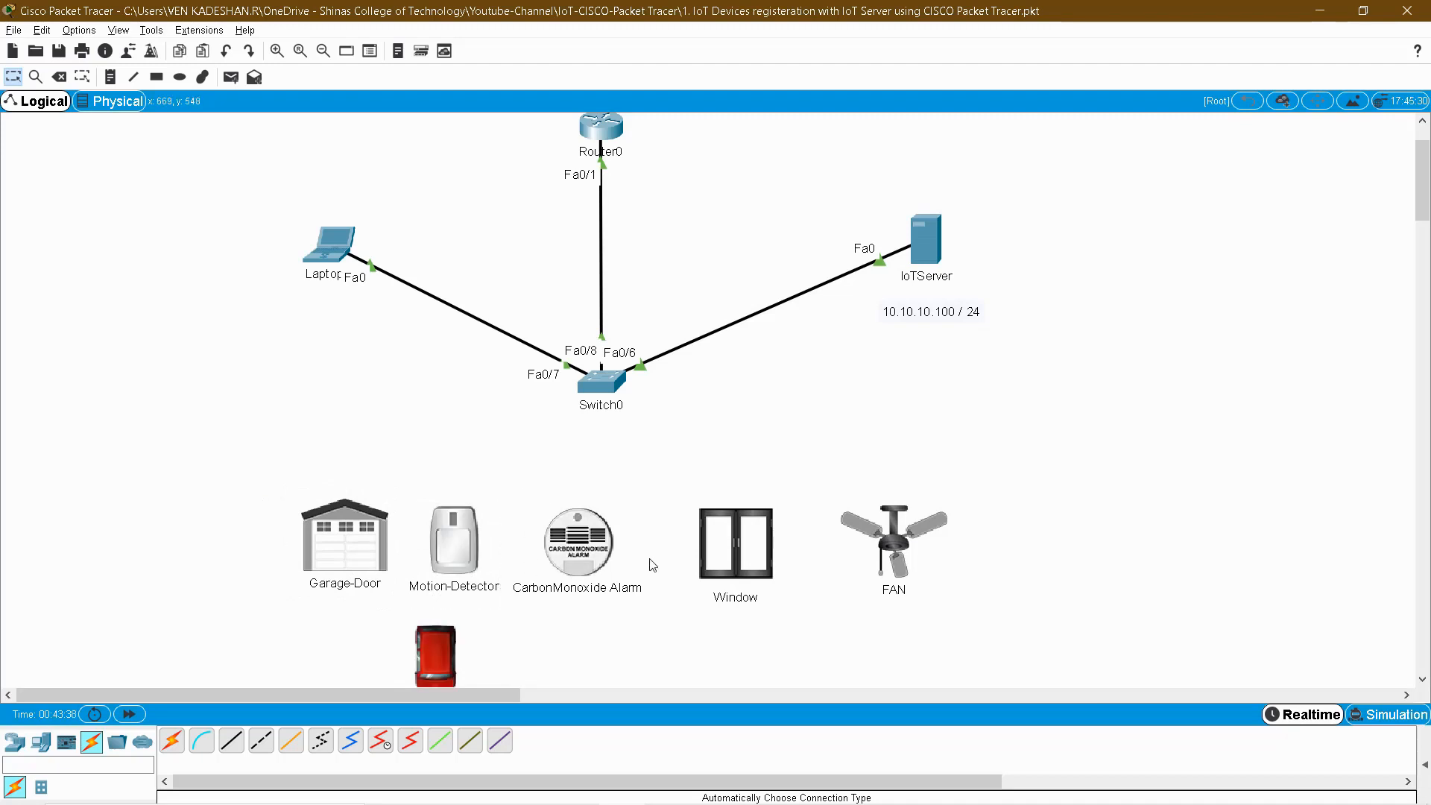
{"action": "left_click_drag", "start_coordinate": [666, 605], "coordinate": [516, 507]}
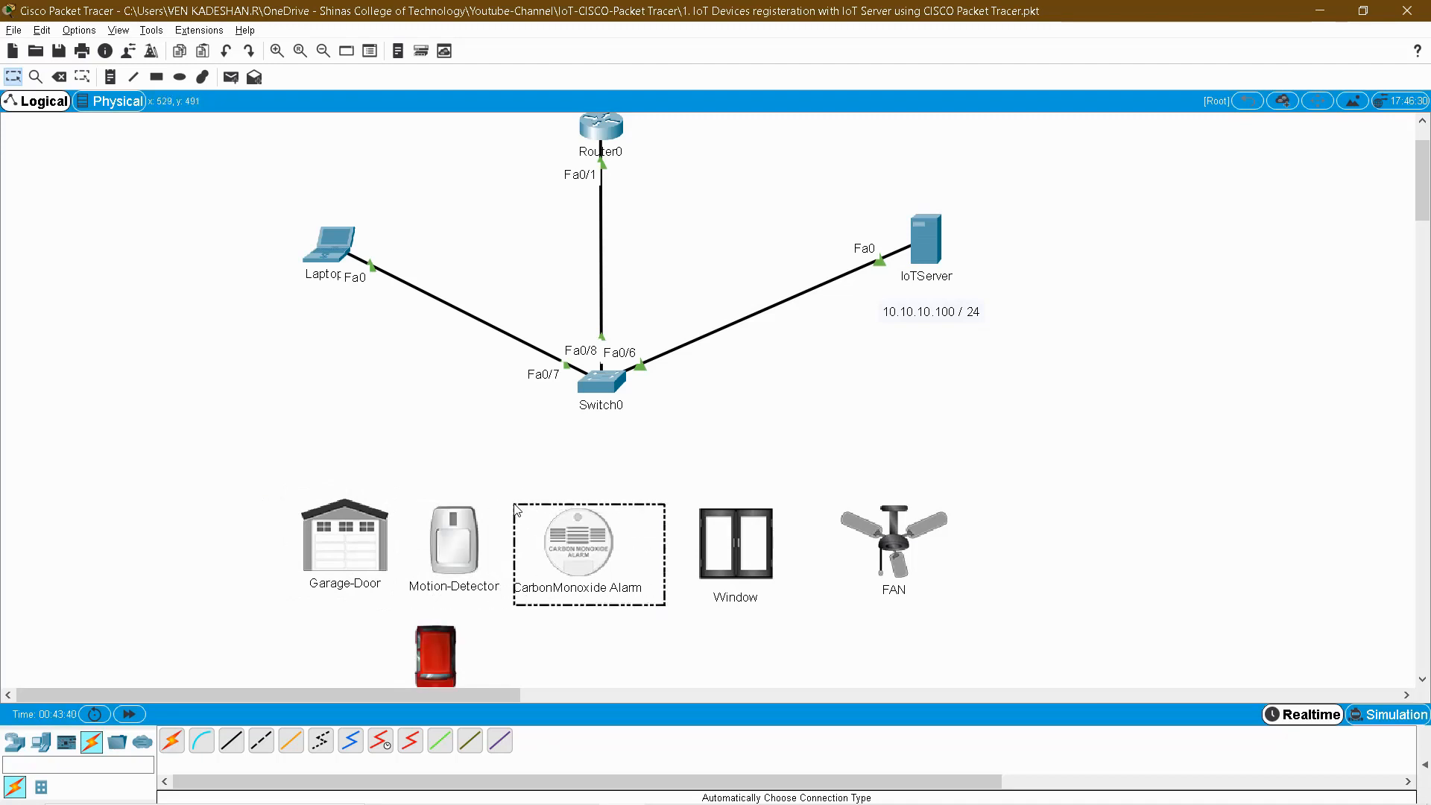
{"action": "left_click", "coordinate": [521, 484]}
{"action": "left_click_drag", "start_coordinate": [684, 492], "coordinate": [817, 617]}
{"action": "mouse_move", "coordinate": [948, 614]}
{"action": "left_mouse_down"}
{"action": "mouse_move", "coordinate": [870, 503]}
{"action": "mouse_move", "coordinate": [955, 605]}
{"action": "left_mouse_up"}
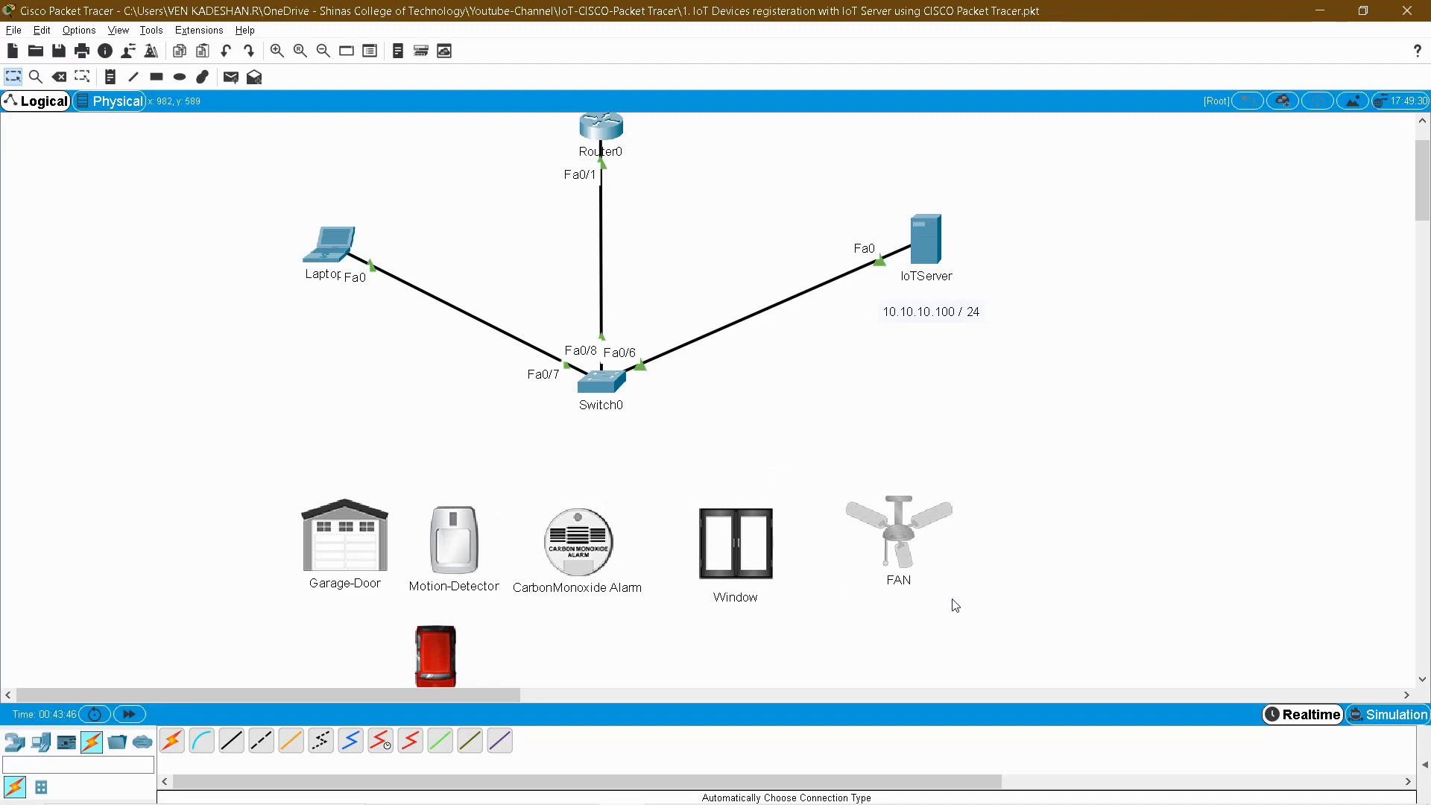
{"action": "left_click", "coordinate": [1064, 594]}
- Rename the red car device below the motion detector as CAR
{"action": "scroll", "coordinate": [760, 629], "scroll_direction": "down", "scroll_amount": 3}
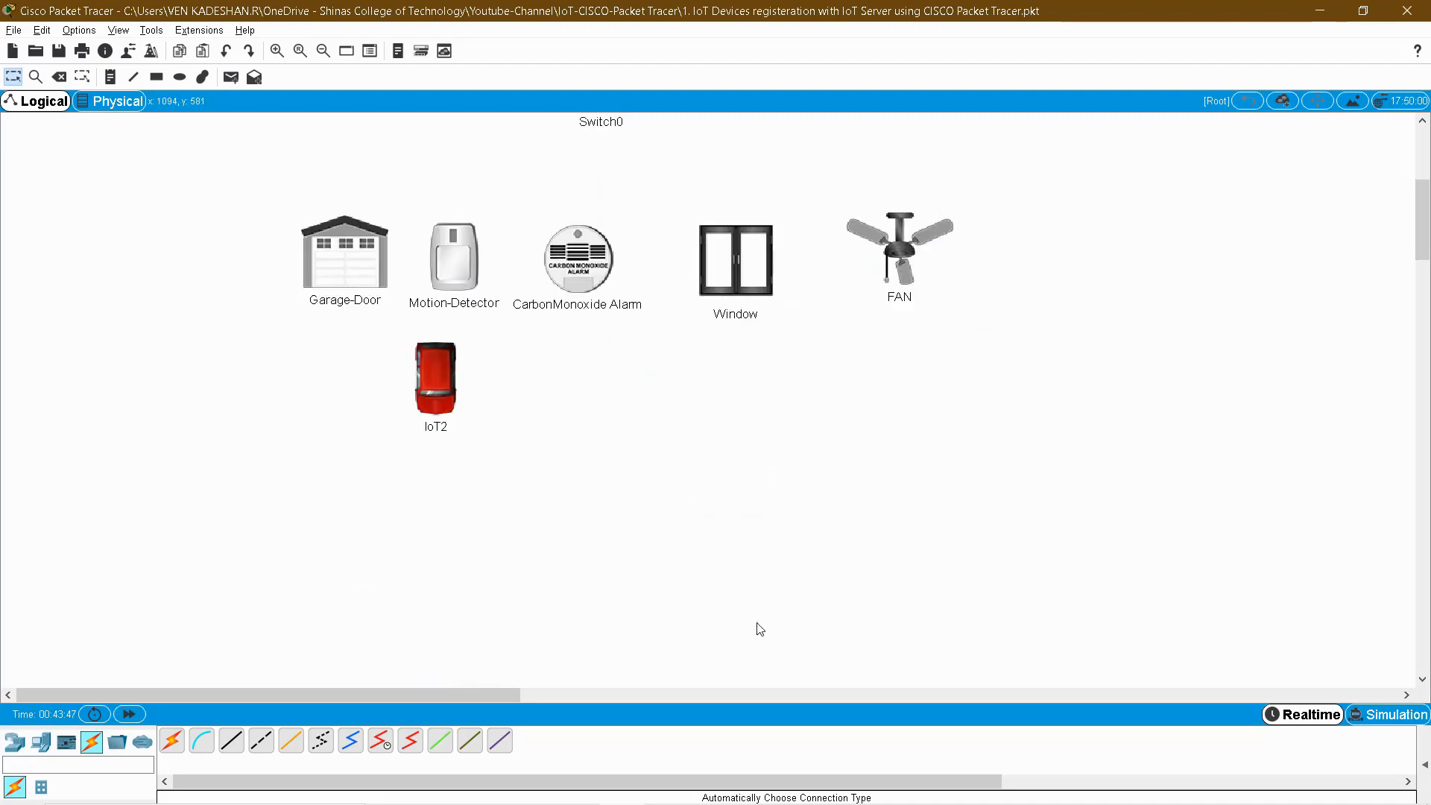
{"action": "left_click", "coordinate": [436, 426]}
{"action": "left_click_drag", "start_coordinate": [486, 429], "coordinate": [345, 428]}
{"action": "type", "text": "CAR"}
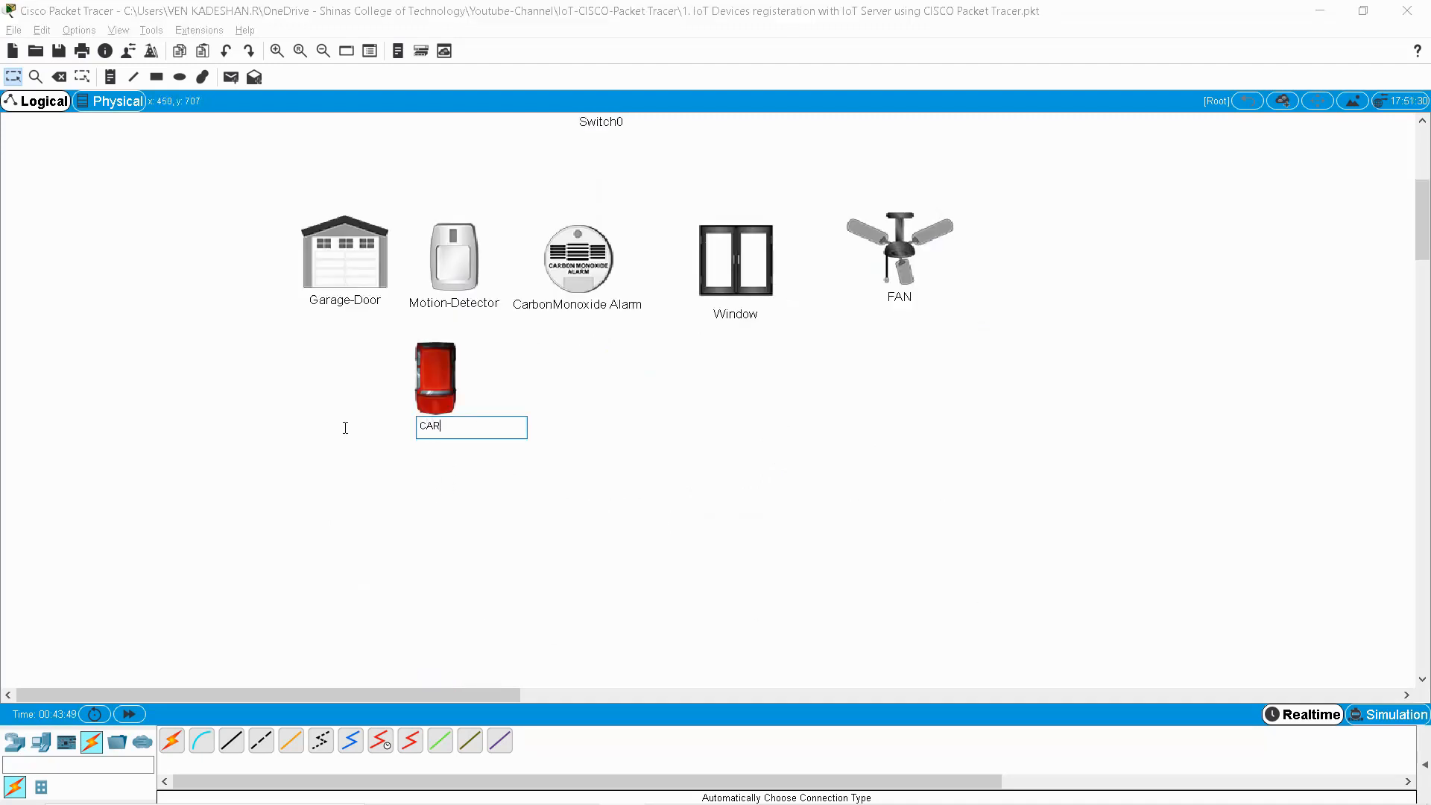
{"action": "left_click", "coordinate": [345, 428]}
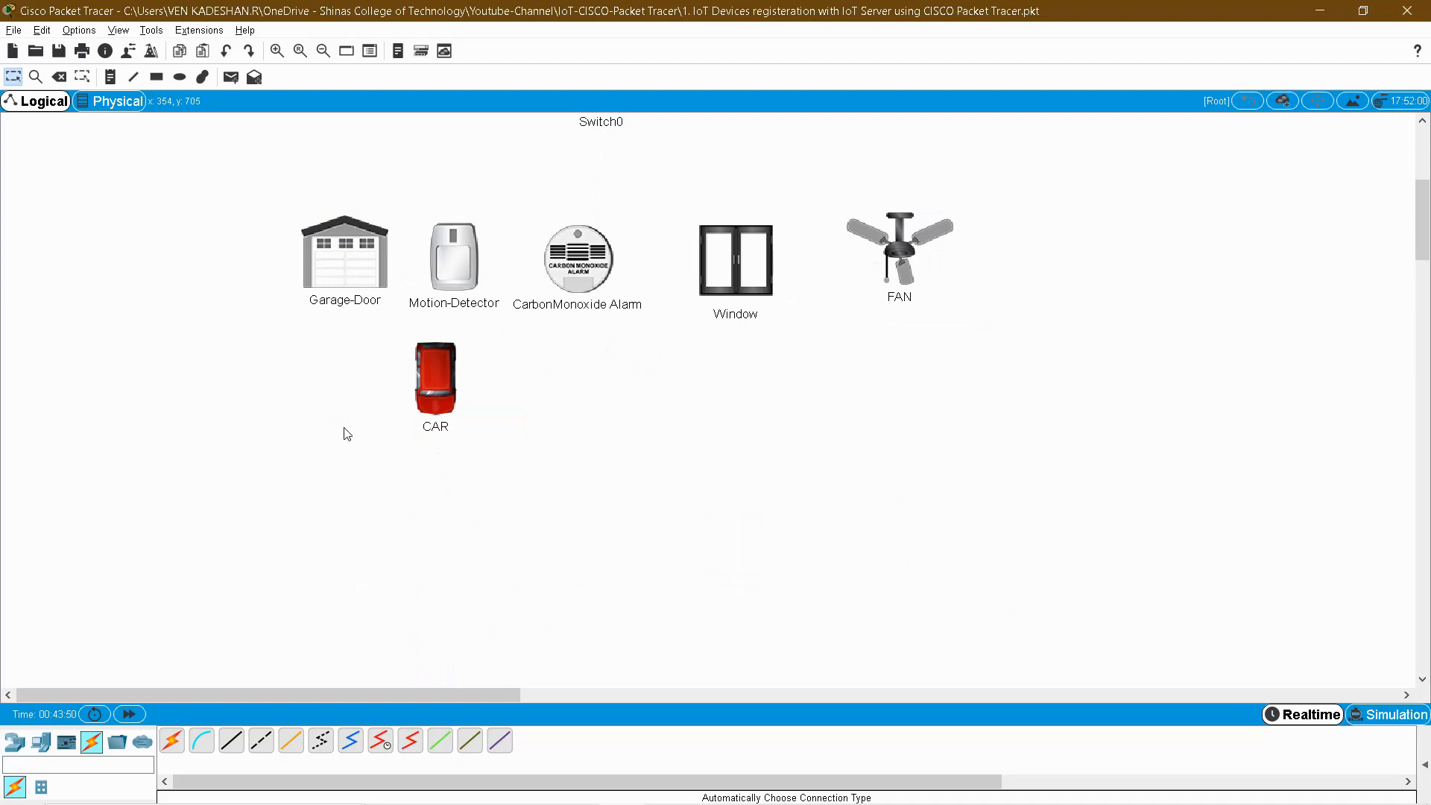
- Search the device library for "gara", "car" and "carbo" to locate the garage door, car and carbon monoxide devices
{"action": "left_click", "coordinate": [84, 766]}
{"action": "type", "text": "gara"}
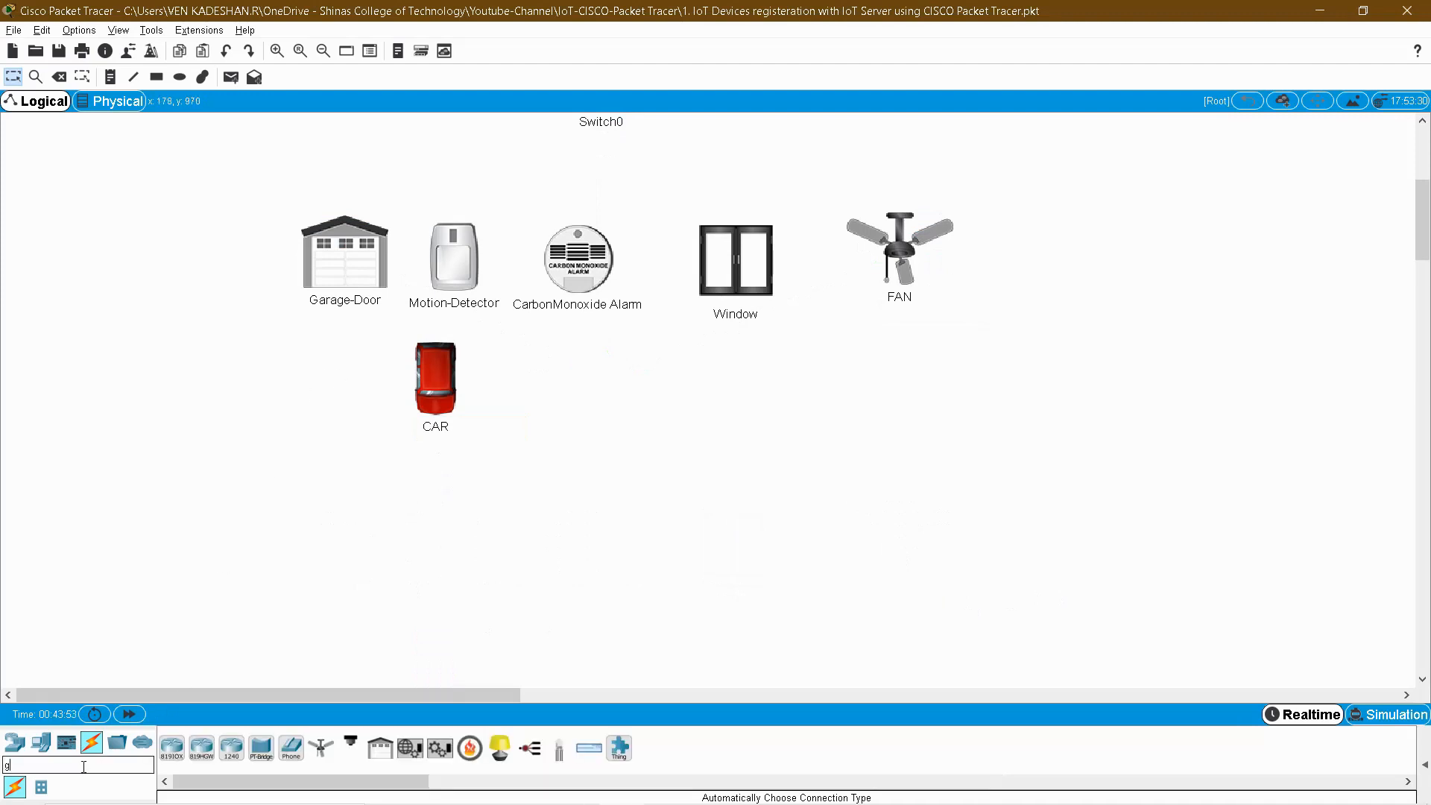
{"action": "key", "text": "BackSpace"}
{"action": "key", "text": "BackSpace"}
{"action": "key", "text": "BackSpace"}
{"action": "key", "text": "BackSpace"}
{"action": "type", "text": "ca"}
{"action": "key", "text": "BackSpace"}
{"action": "key", "text": "BackSpace"}
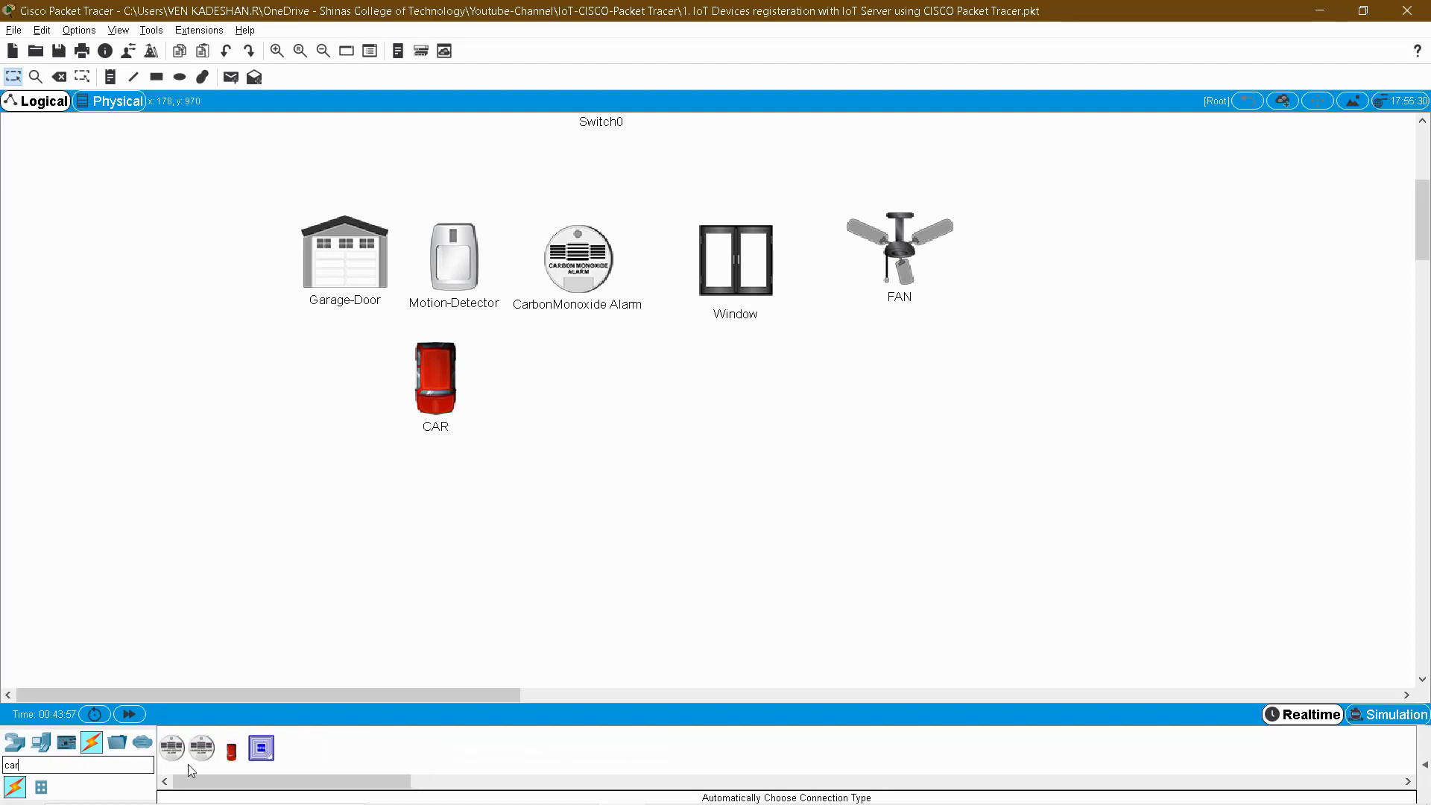
{"action": "type", "text": "carbo"}
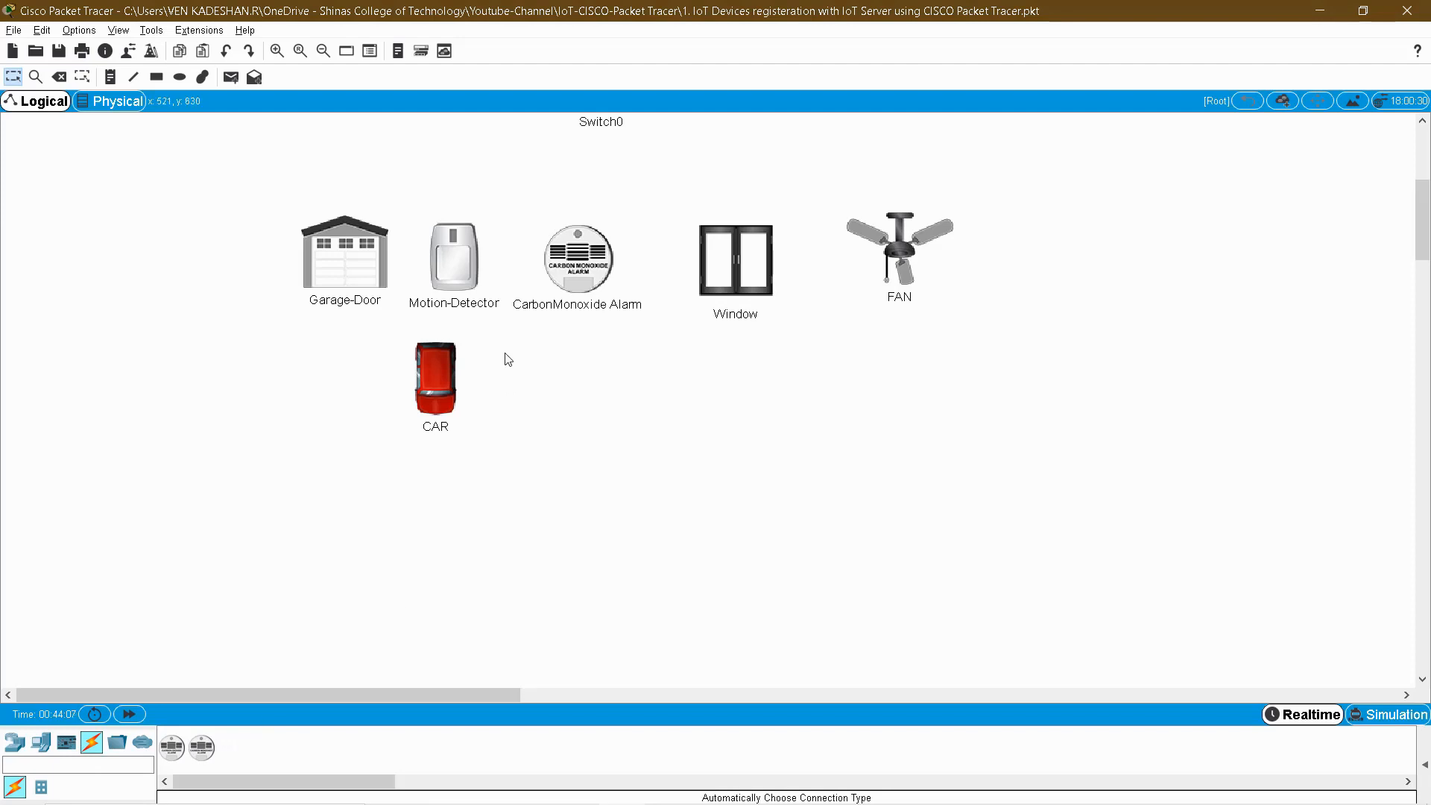
{"action": "mouse_move", "coordinate": [564, 311]}
- Search the device library for the window and fan devices, and clear the search text
{"action": "left_click", "coordinate": [123, 764]}
{"action": "type", "text": "windo"}
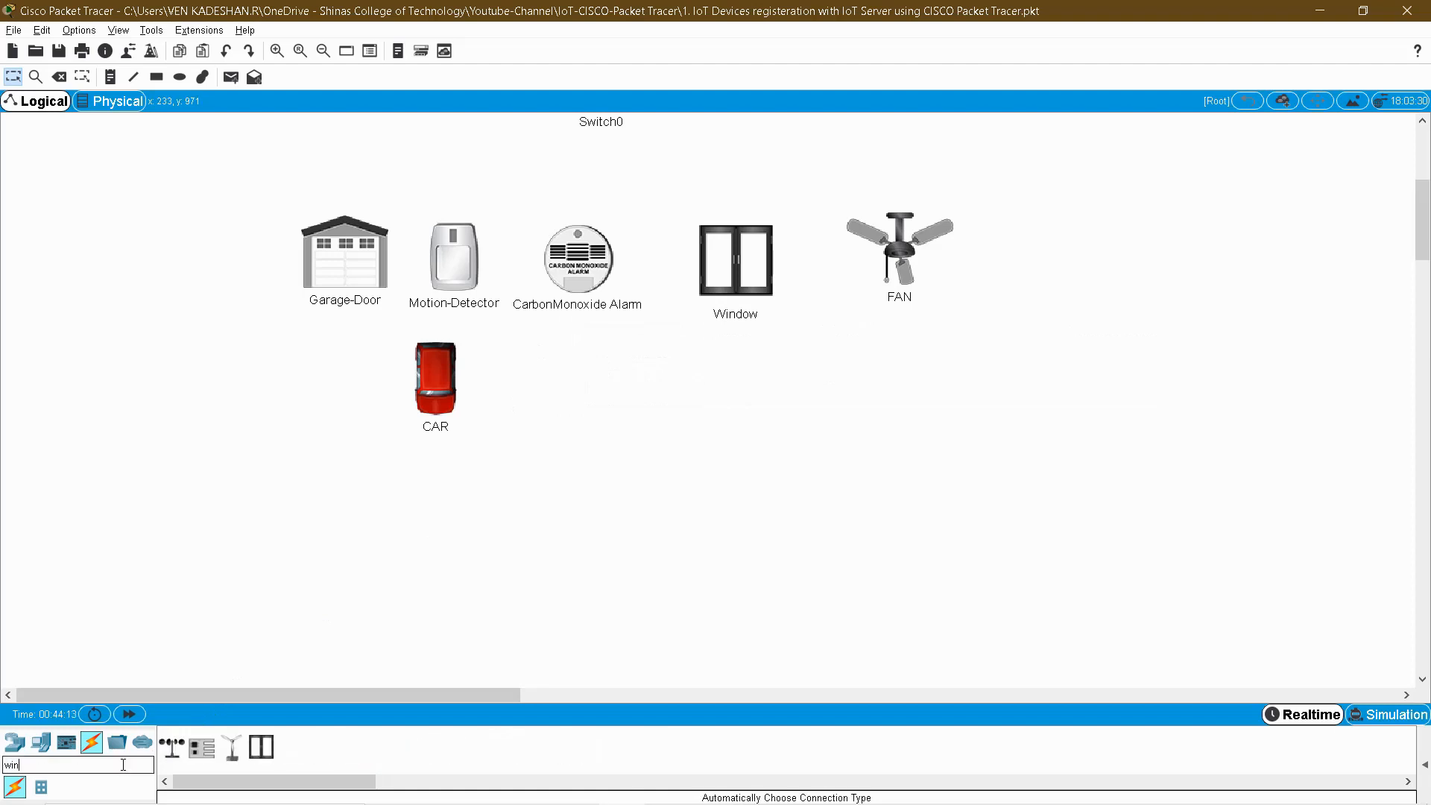
{"action": "key", "text": "BackSpace"}
{"action": "key", "text": "BackSpace"}
{"action": "key", "text": "BackSpace"}
{"action": "key", "text": "BackSpace"}
{"action": "key", "text": "BackSpace"}
{"action": "type", "text": "fa"}
{"action": "key", "text": "BackSpace"}
{"action": "key", "text": "BackSpace"}
{"action": "key", "text": "BackSpace"}
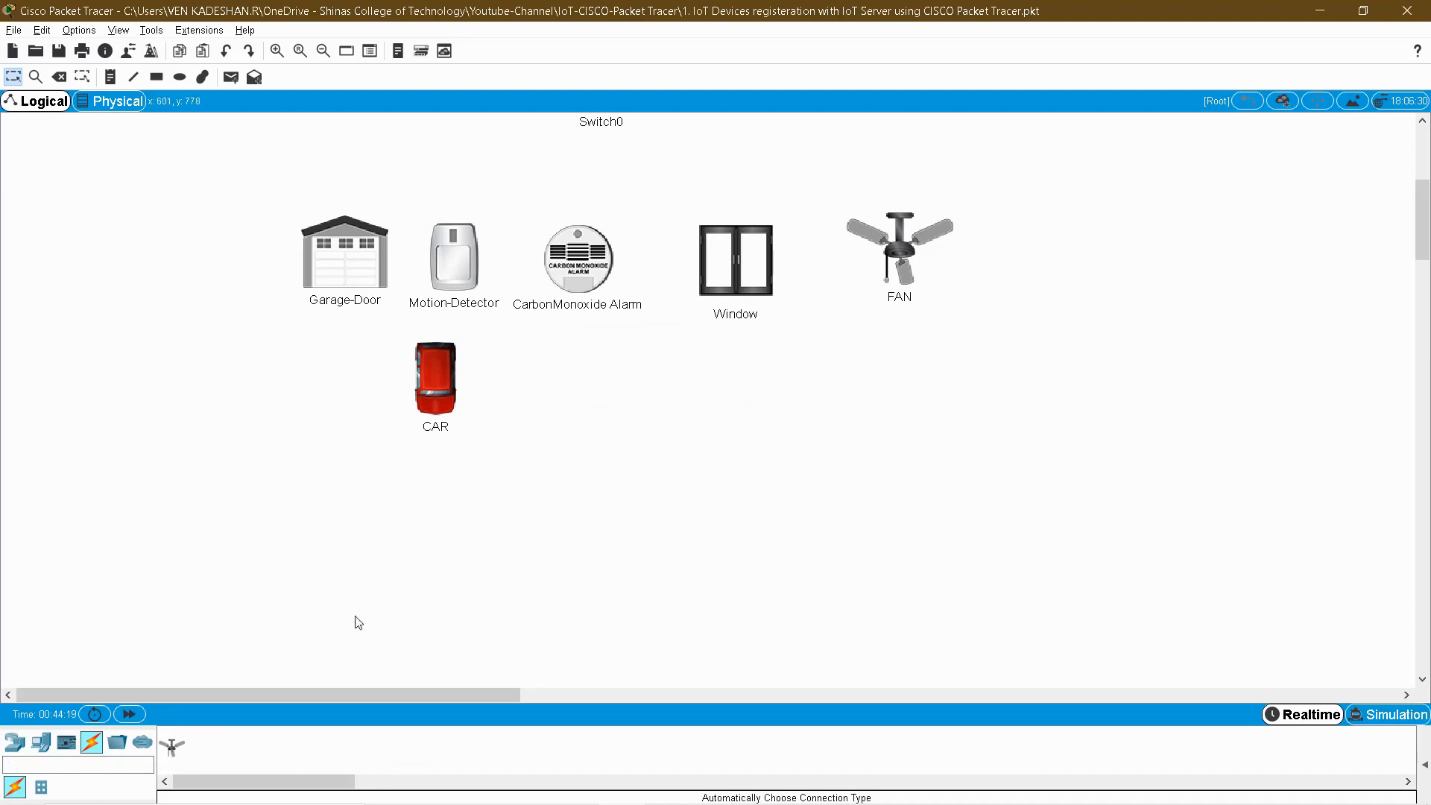
- Connect Switch0 to the Garage-Door and the Motion-Detector using the automatically chosen connection type
{"action": "left_click", "coordinate": [91, 743]}
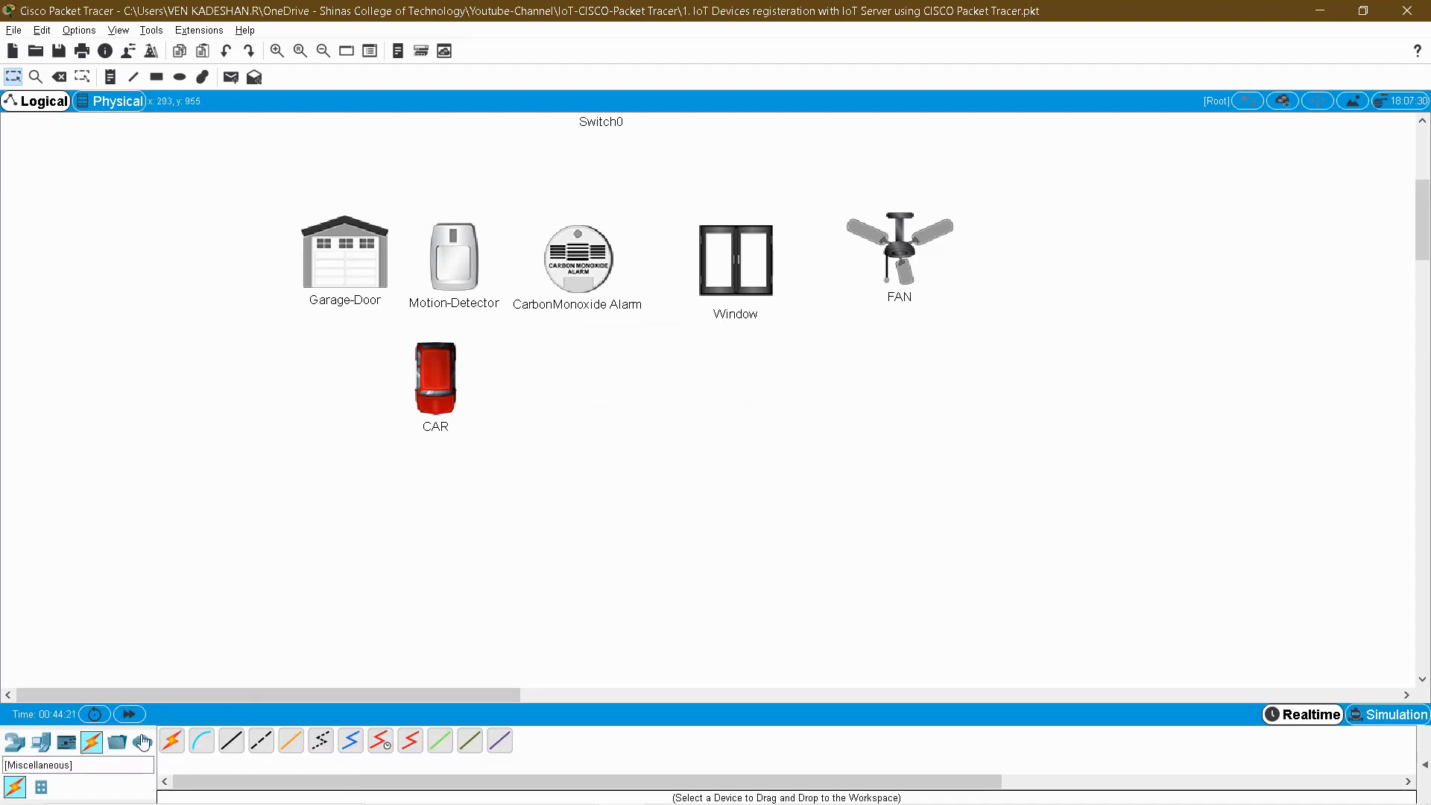
{"action": "left_click", "coordinate": [172, 743]}
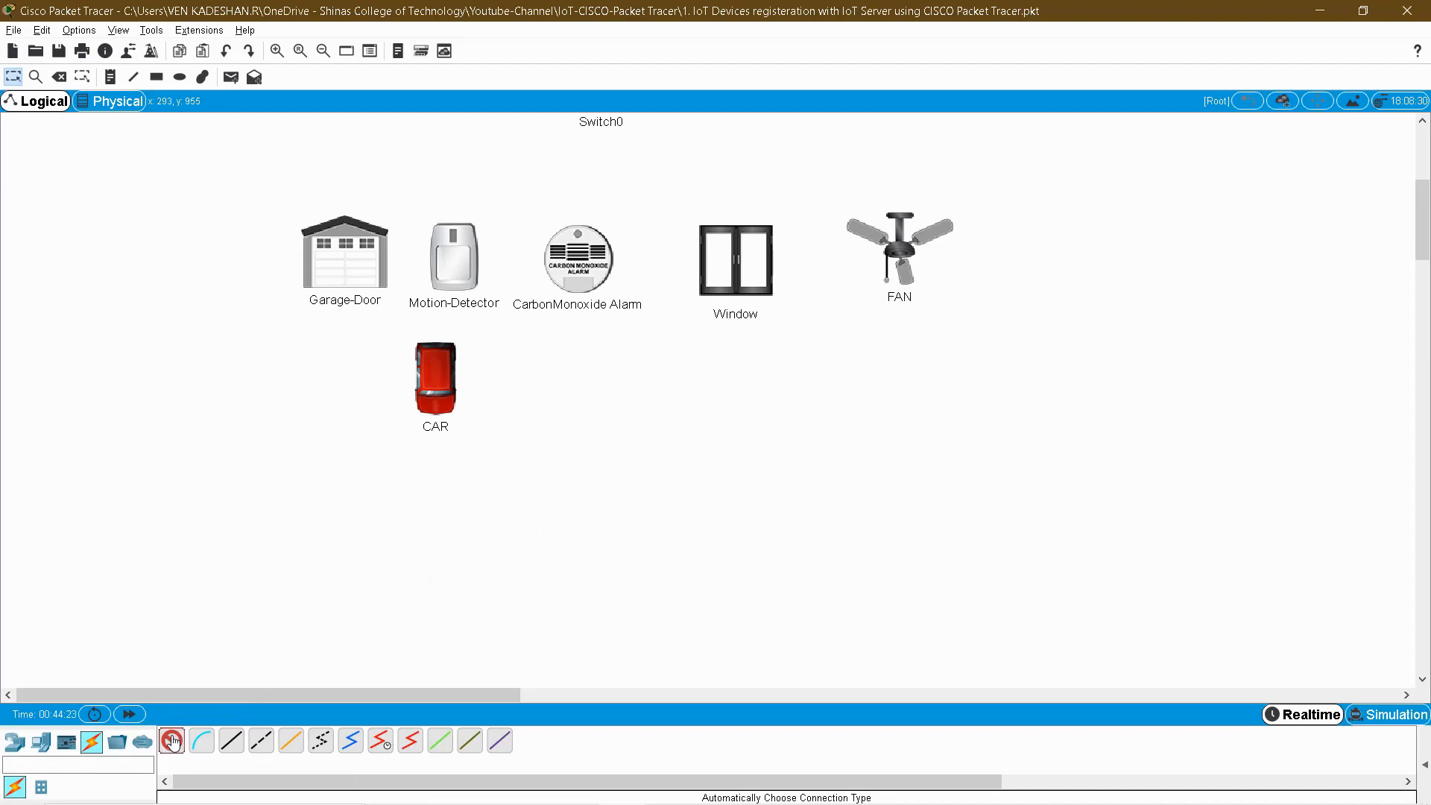
{"action": "scroll", "coordinate": [521, 540], "scroll_direction": "up", "scroll_amount": 4}
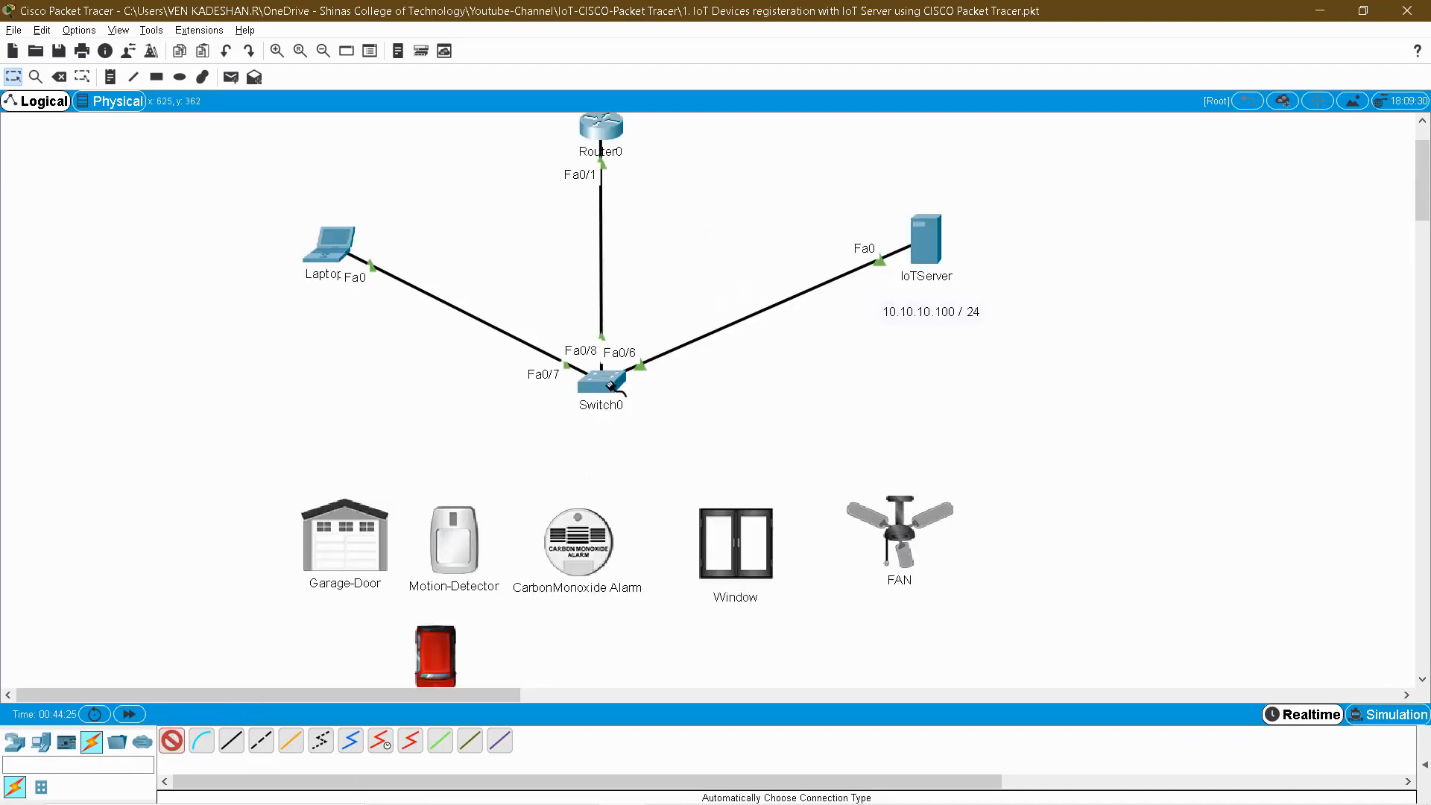
{"action": "left_click", "coordinate": [594, 395]}
{"action": "left_click", "coordinate": [347, 537]}
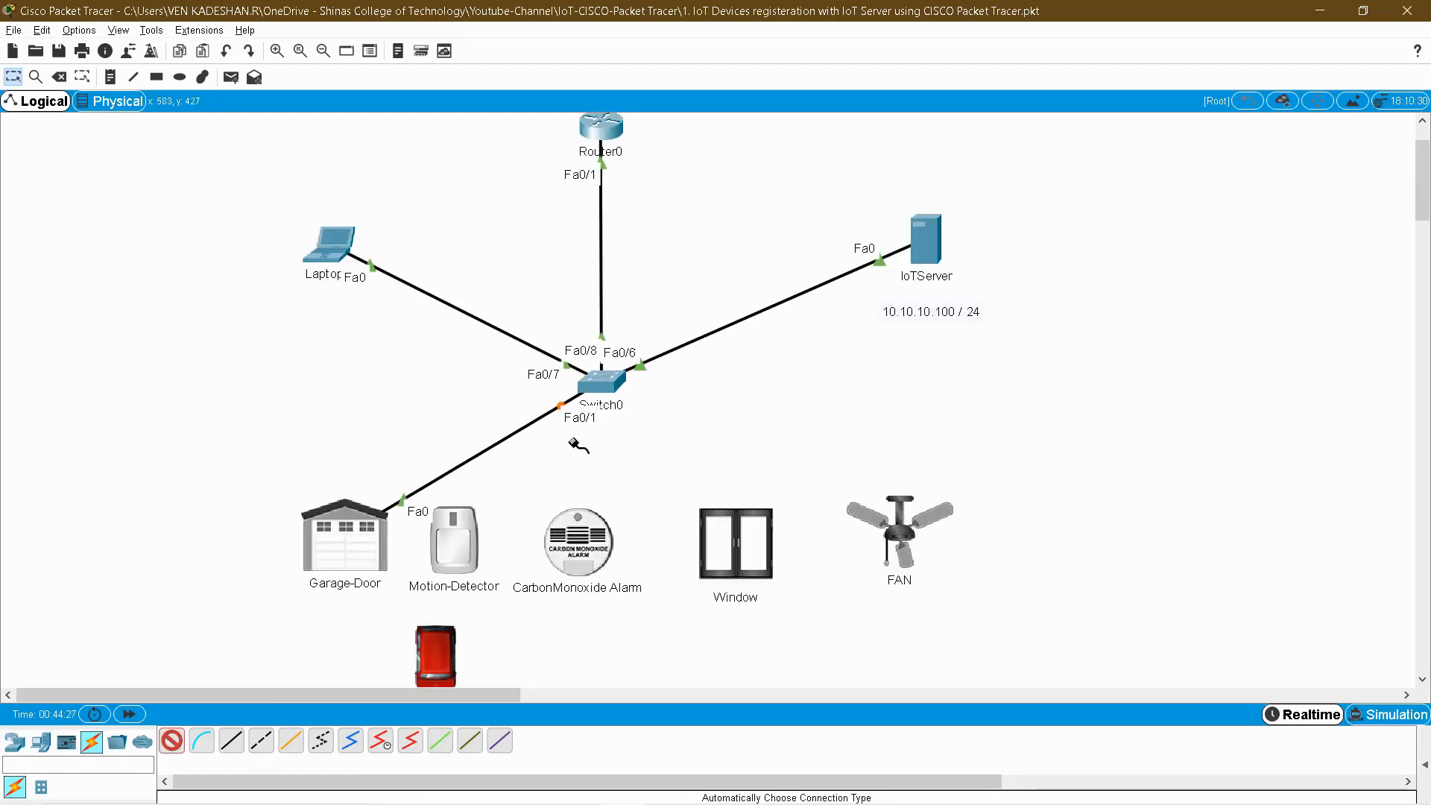
{"action": "left_click", "coordinate": [605, 387]}
{"action": "left_click", "coordinate": [466, 550]}
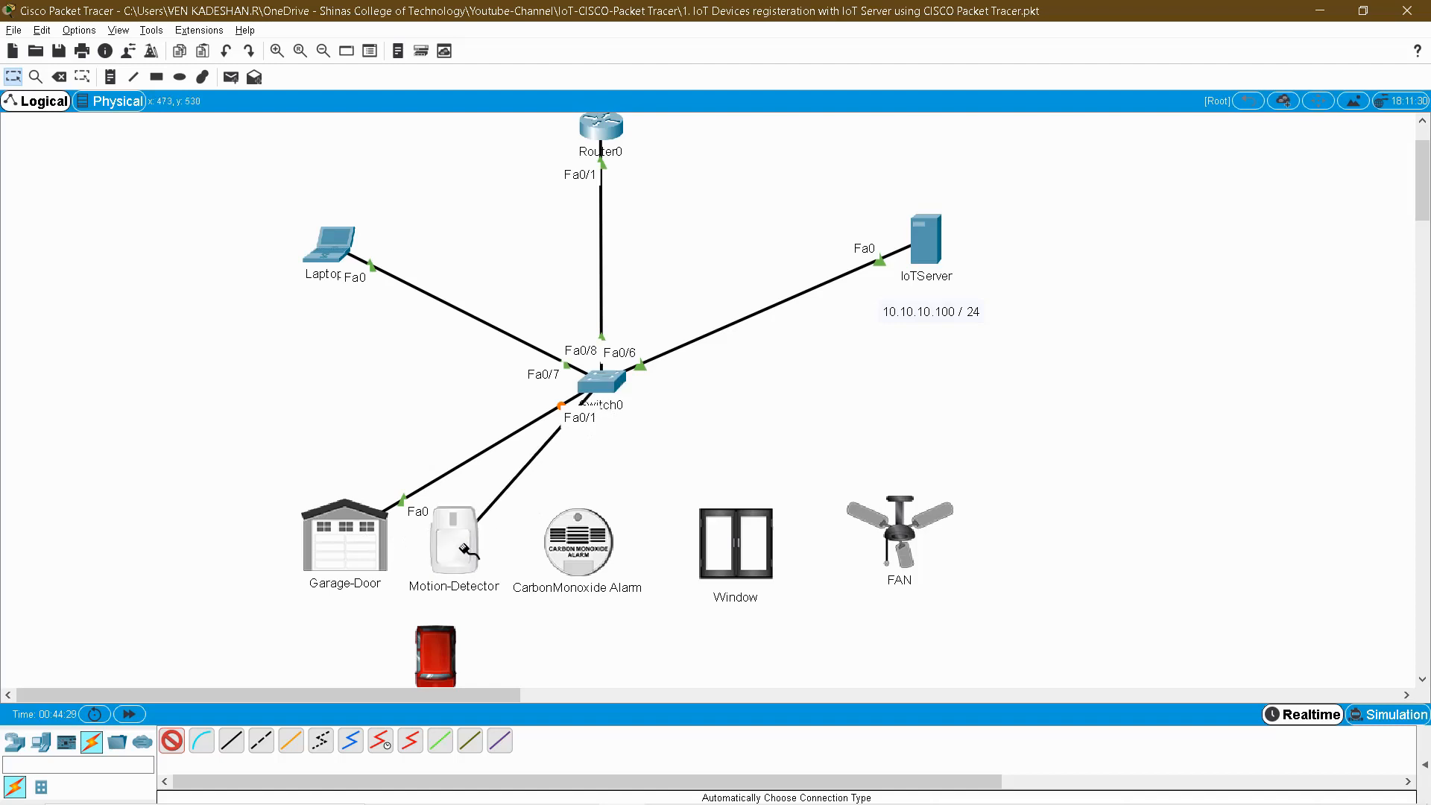
- Cable Switch0 to the CarbonMonoxide Alarm, Window and FAN with automatic connections, and fast-forward the simulation time
{"action": "left_click", "coordinate": [605, 387]}
{"action": "left_click", "coordinate": [580, 539]}
{"action": "left_click", "coordinate": [617, 389]}
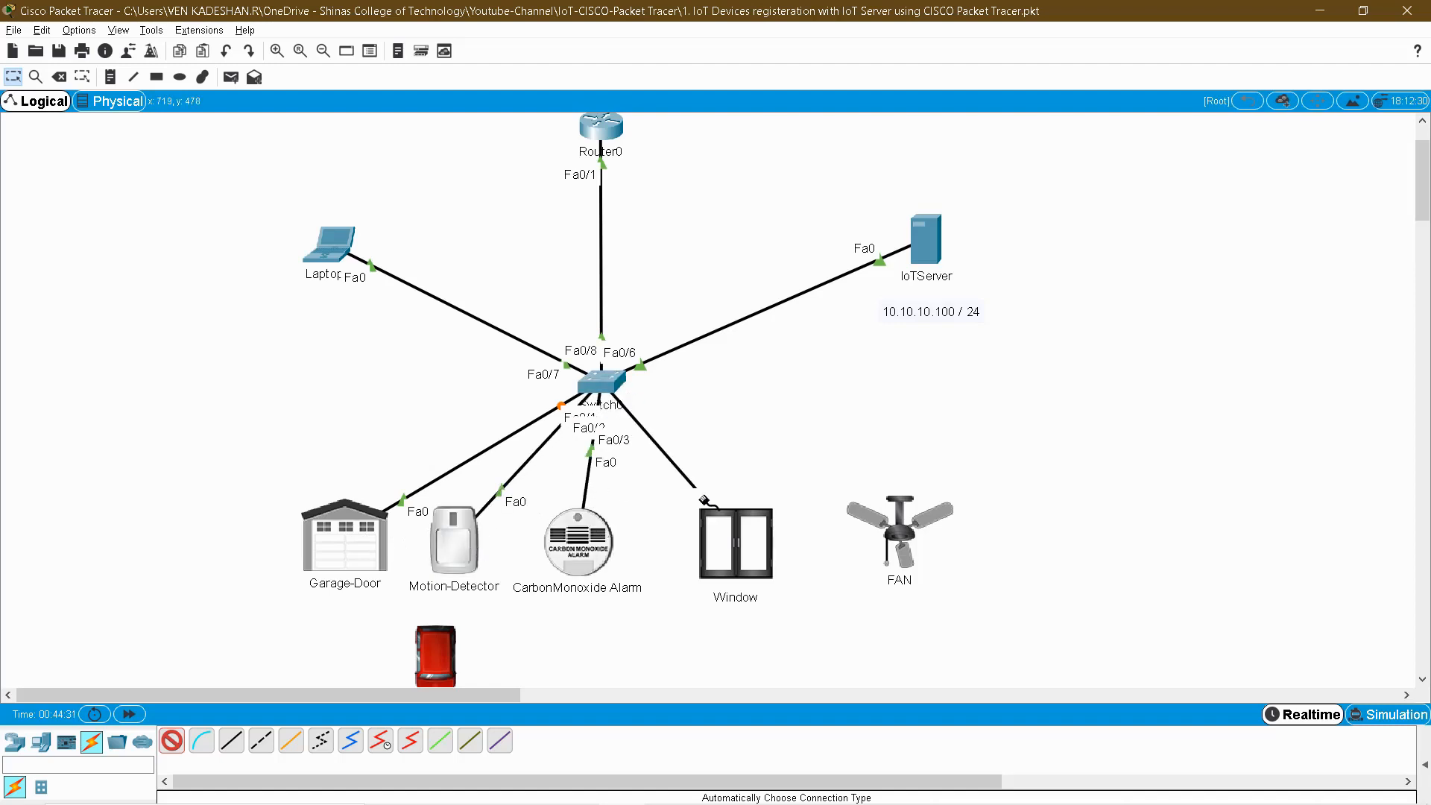
{"action": "left_click", "coordinate": [735, 543]}
{"action": "left_click", "coordinate": [606, 386]}
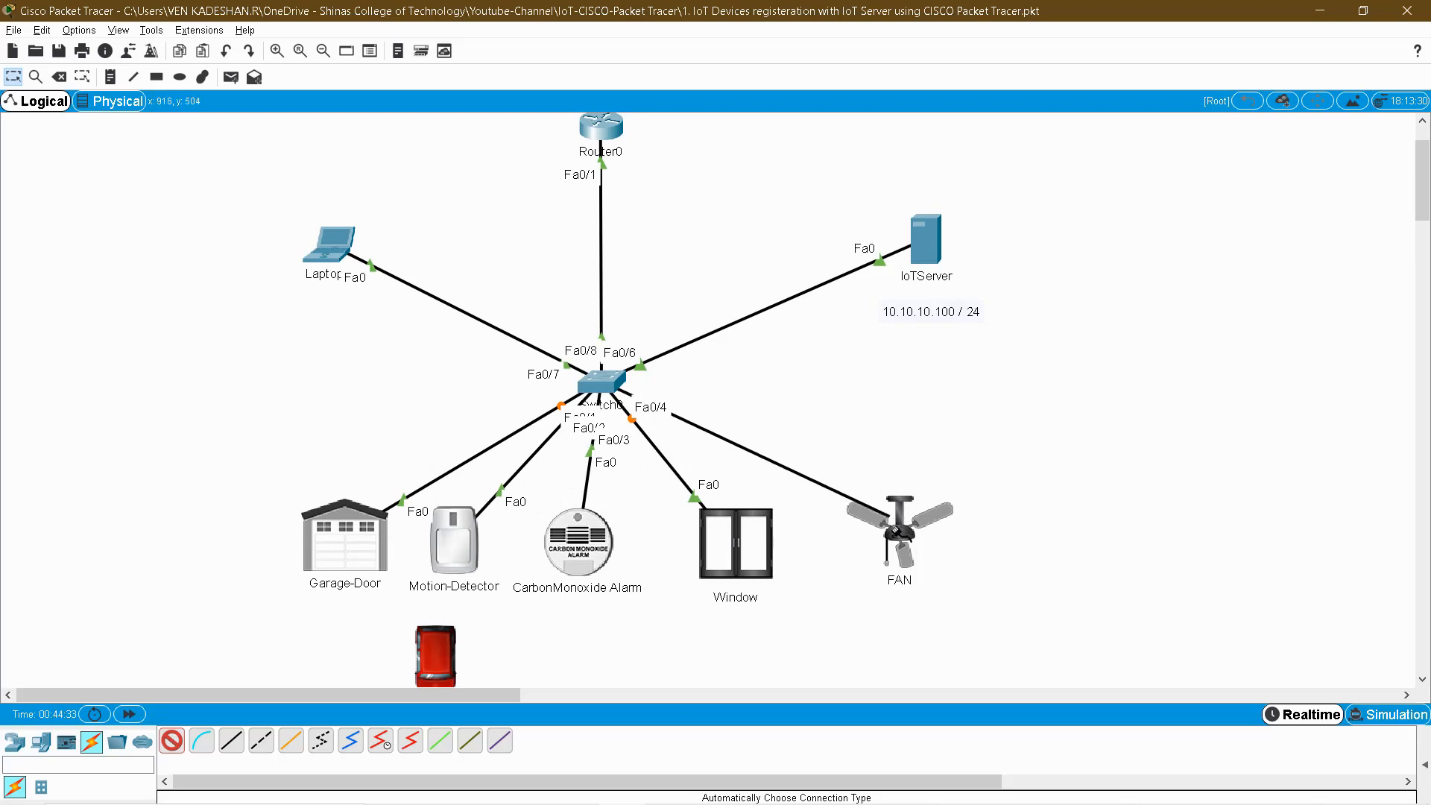
{"action": "left_click", "coordinate": [900, 533]}
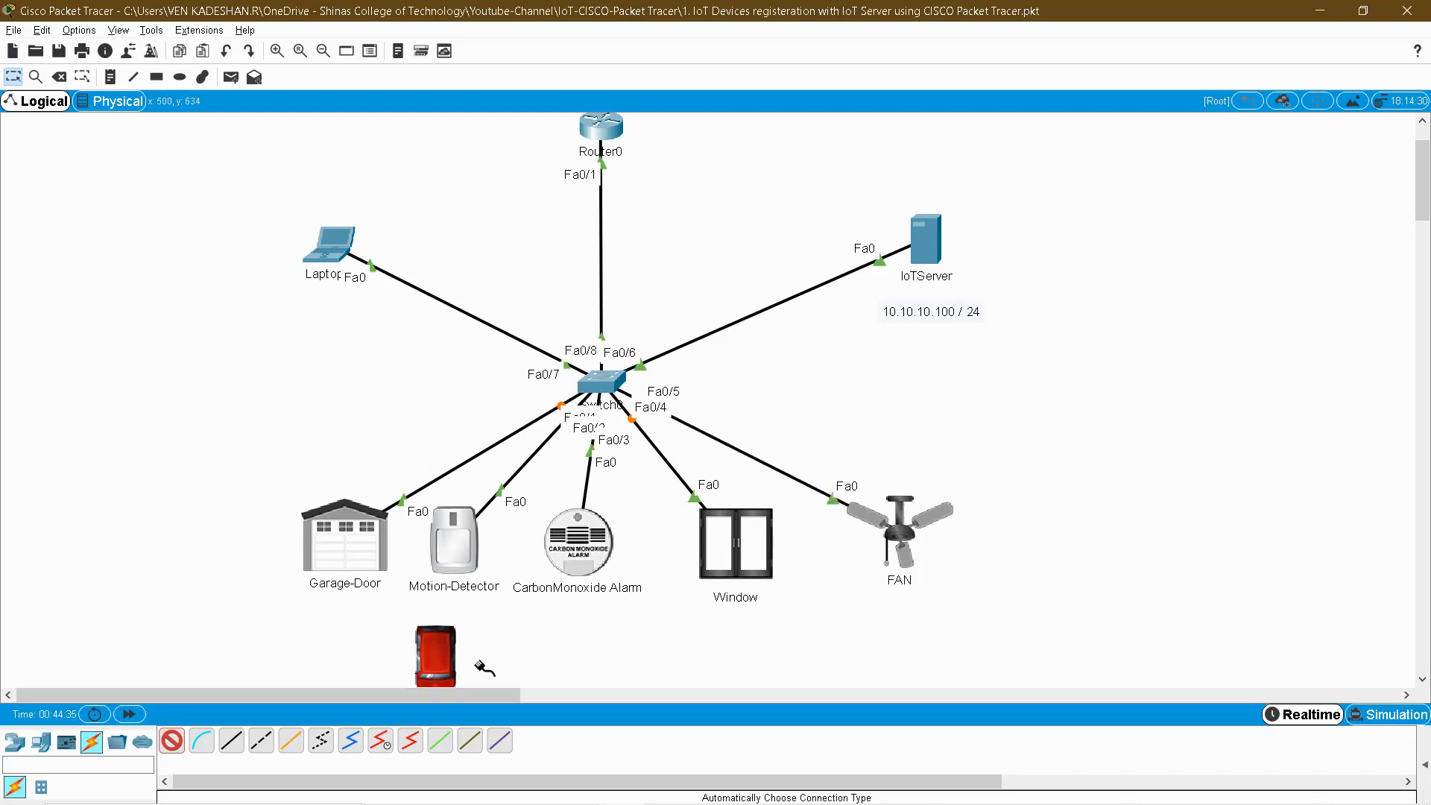
{"action": "left_click", "coordinate": [130, 716]}
- Open IoTServer's IP configuration and review its static IP address, subnet mask, default gateway and DNS server
{"action": "left_click", "coordinate": [934, 248]}
{"action": "left_click_drag", "start_coordinate": [682, 188], "coordinate": [510, 176]}
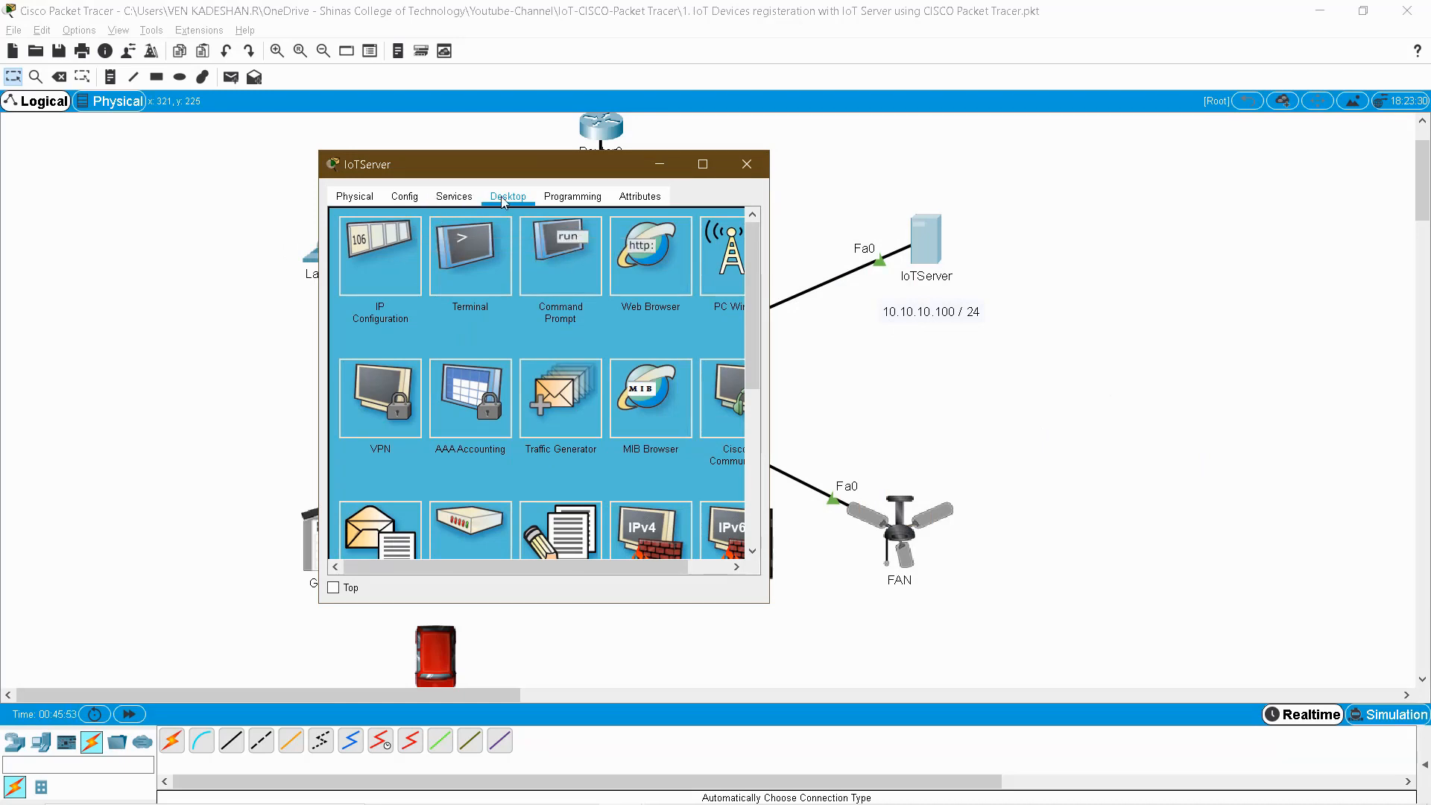
{"action": "left_click", "coordinate": [380, 255]}
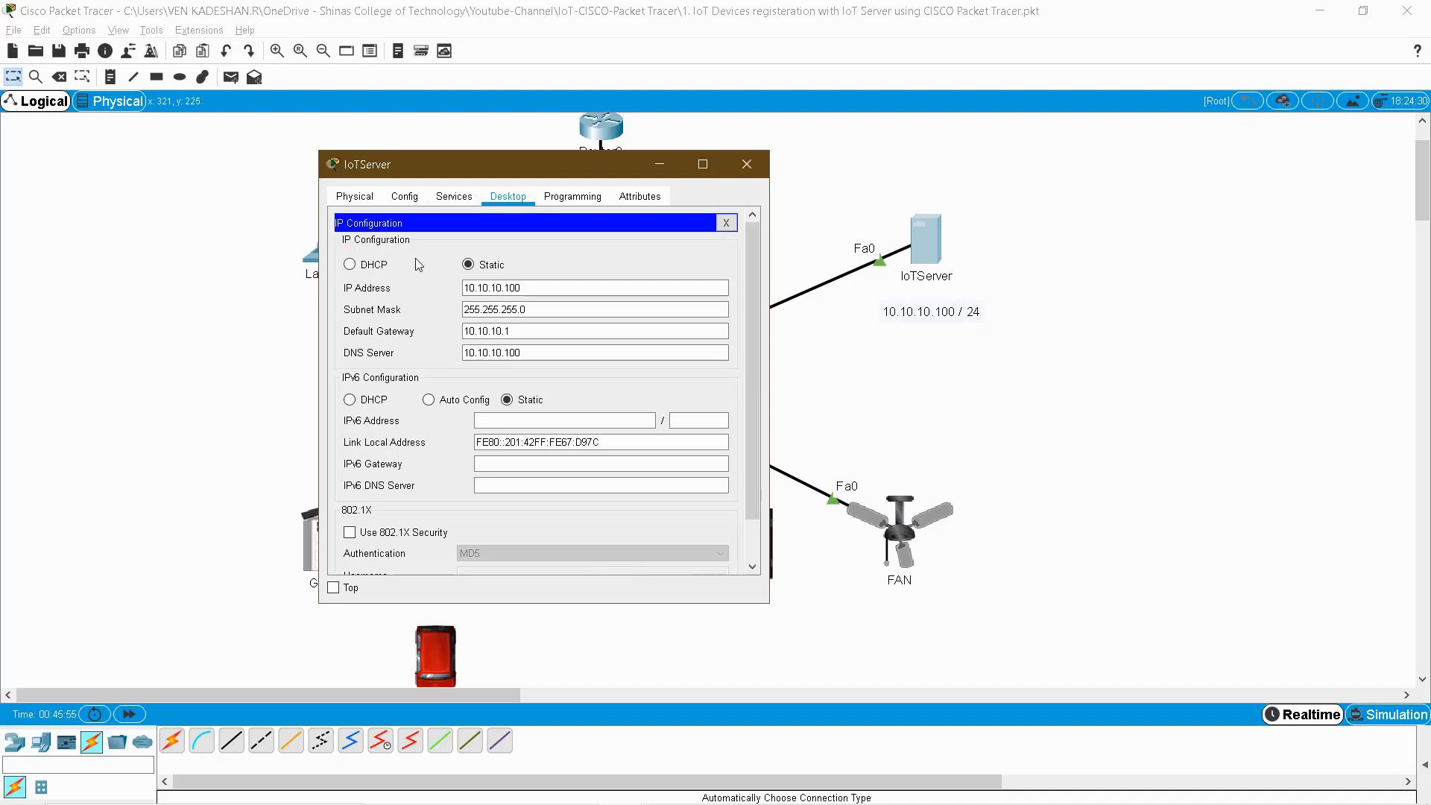
{"action": "left_click", "coordinate": [508, 287]}
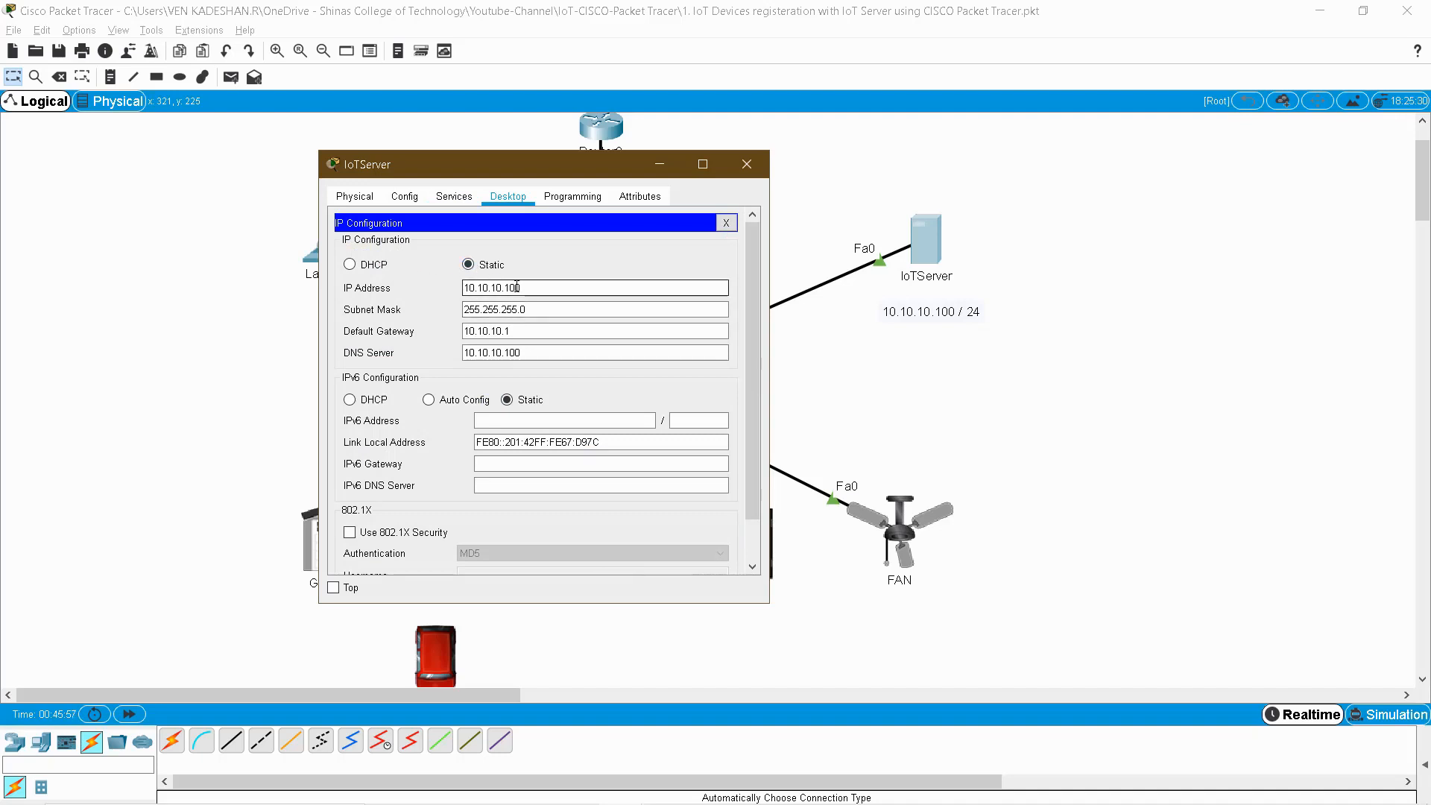
{"action": "left_click", "coordinate": [522, 308]}
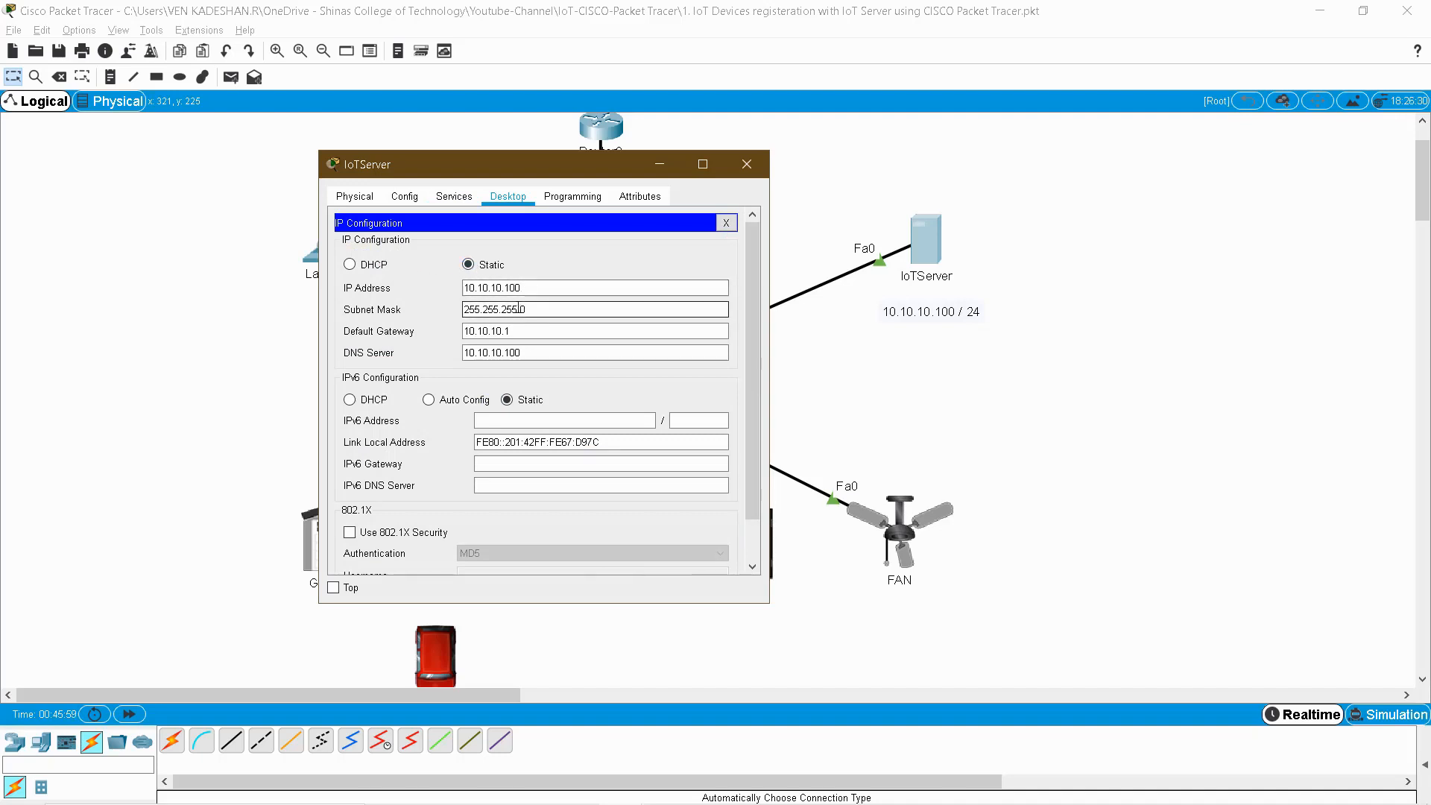
{"action": "left_click", "coordinate": [536, 287]}
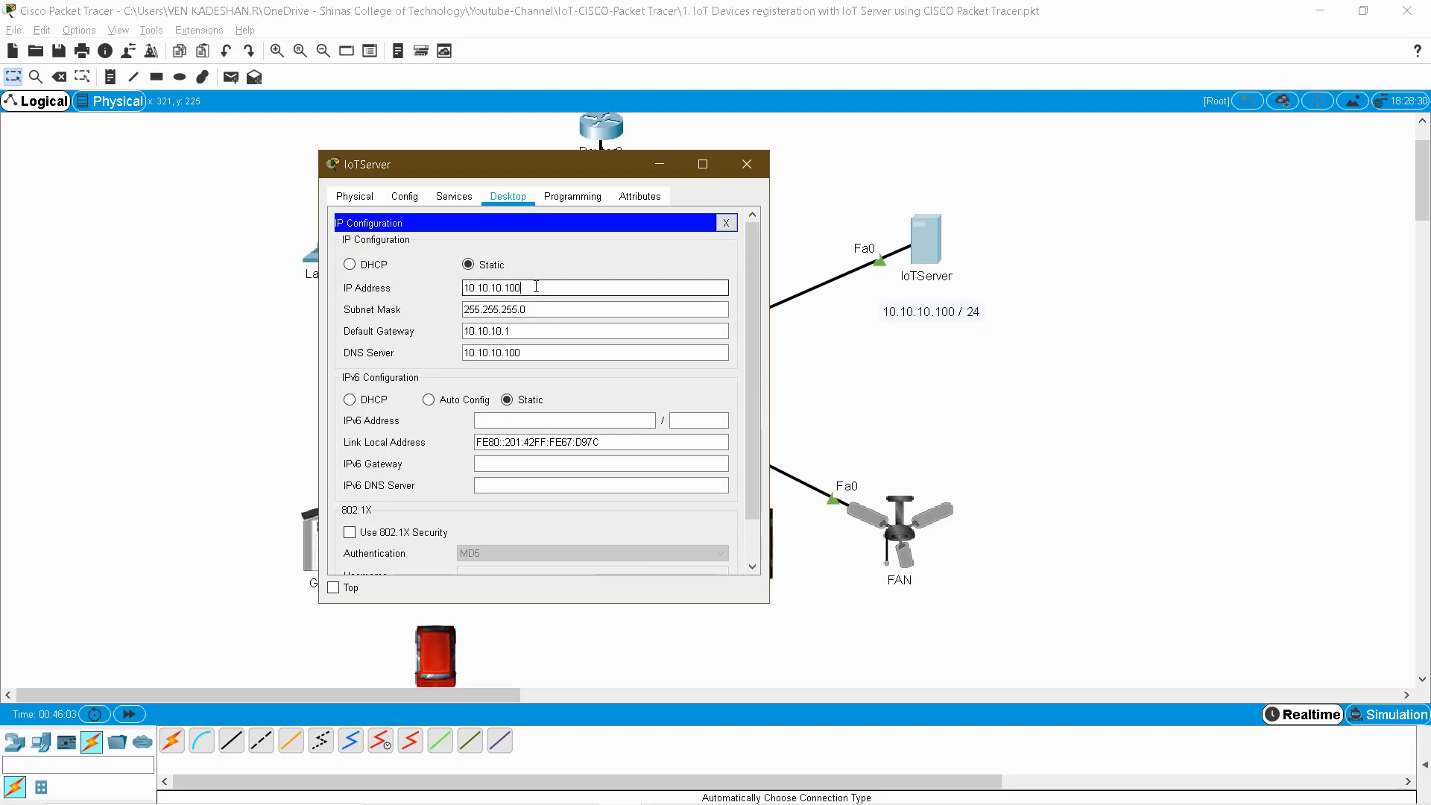
{"action": "left_click", "coordinate": [533, 306]}
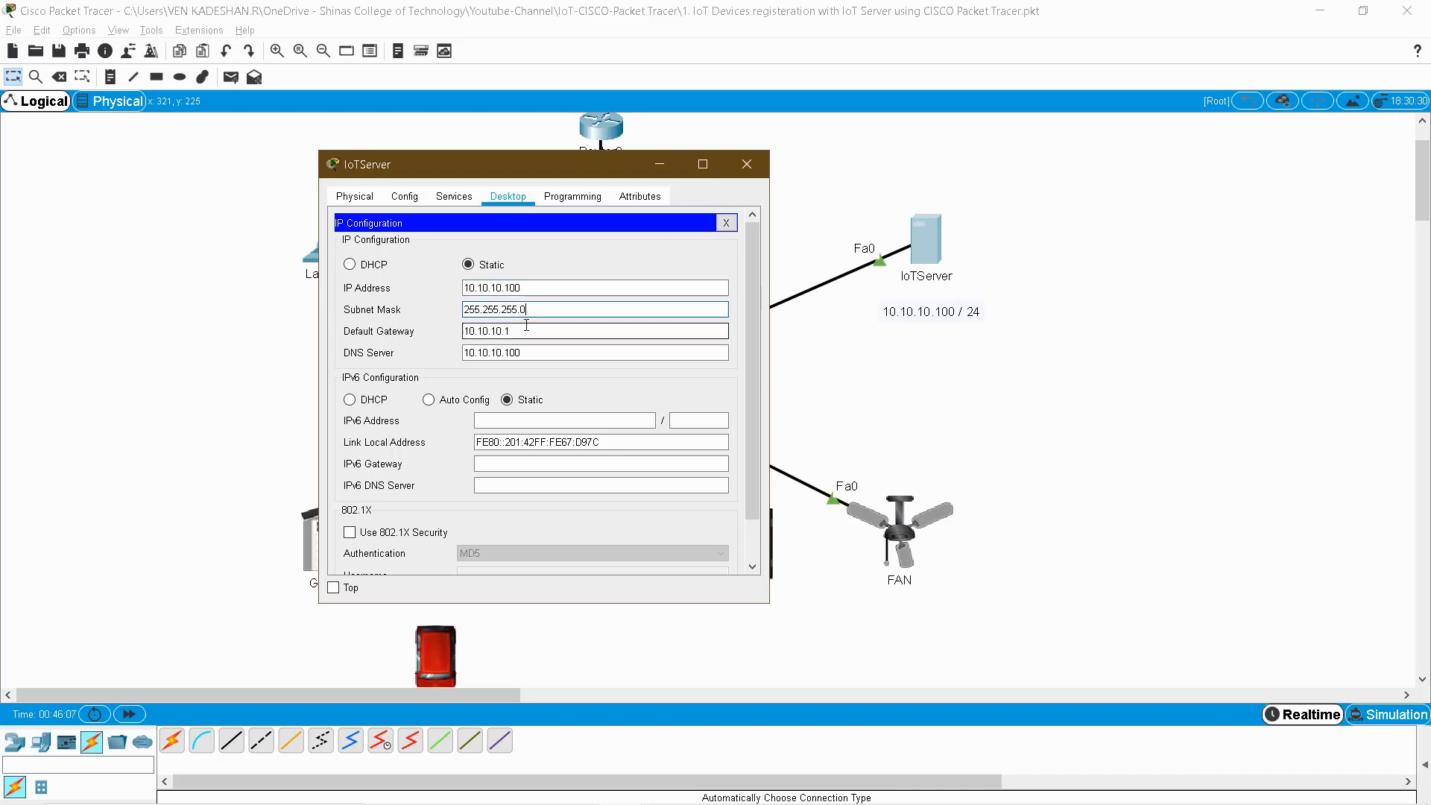
{"action": "left_click_drag", "start_coordinate": [542, 166], "coordinate": [546, 303]}
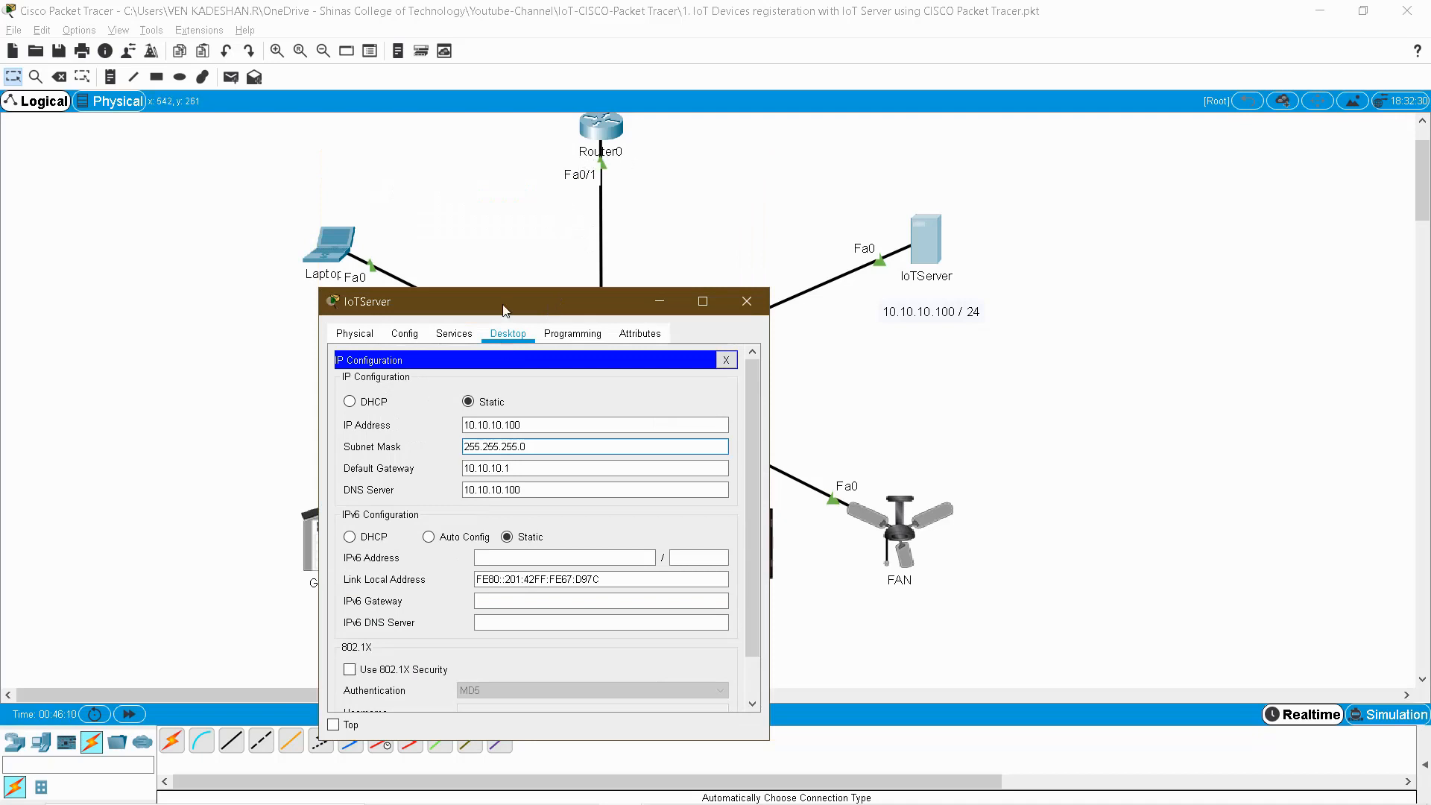
{"action": "left_click_drag", "start_coordinate": [495, 303], "coordinate": [494, 225]}
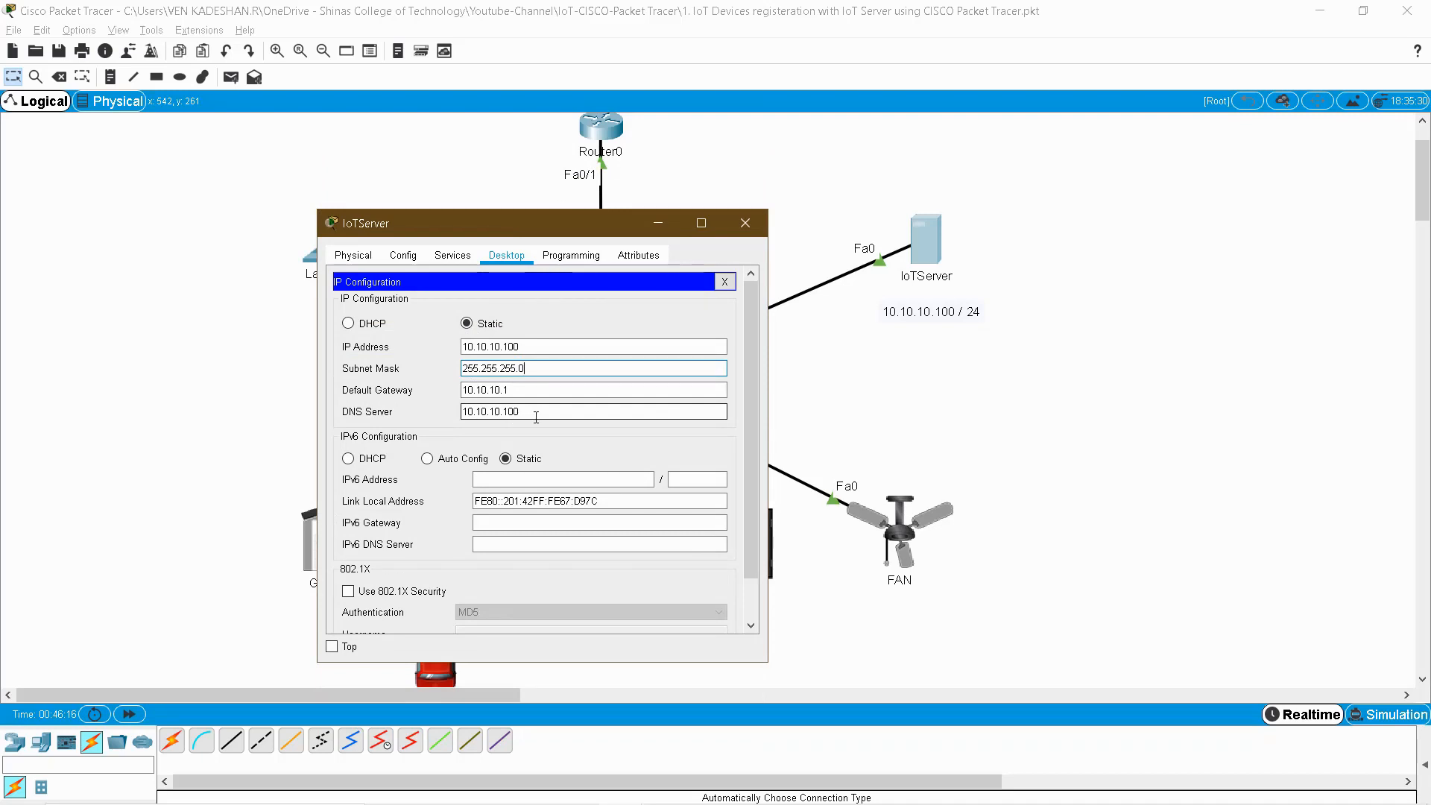
- Check IoTServer's IoT registration service and its user account, and return to the server's IP configuration
{"action": "left_click", "coordinate": [460, 256]}
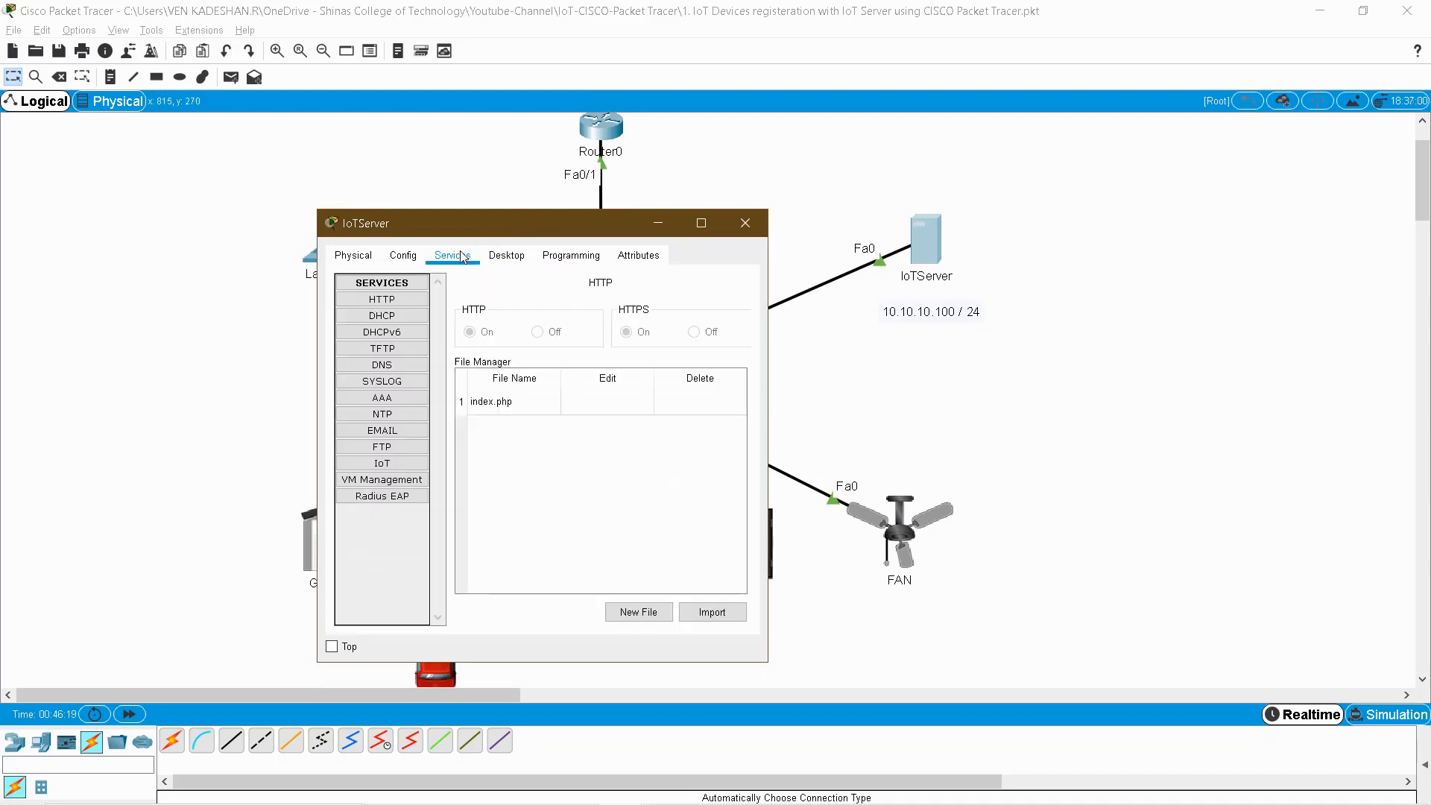
{"action": "left_click", "coordinate": [381, 463]}
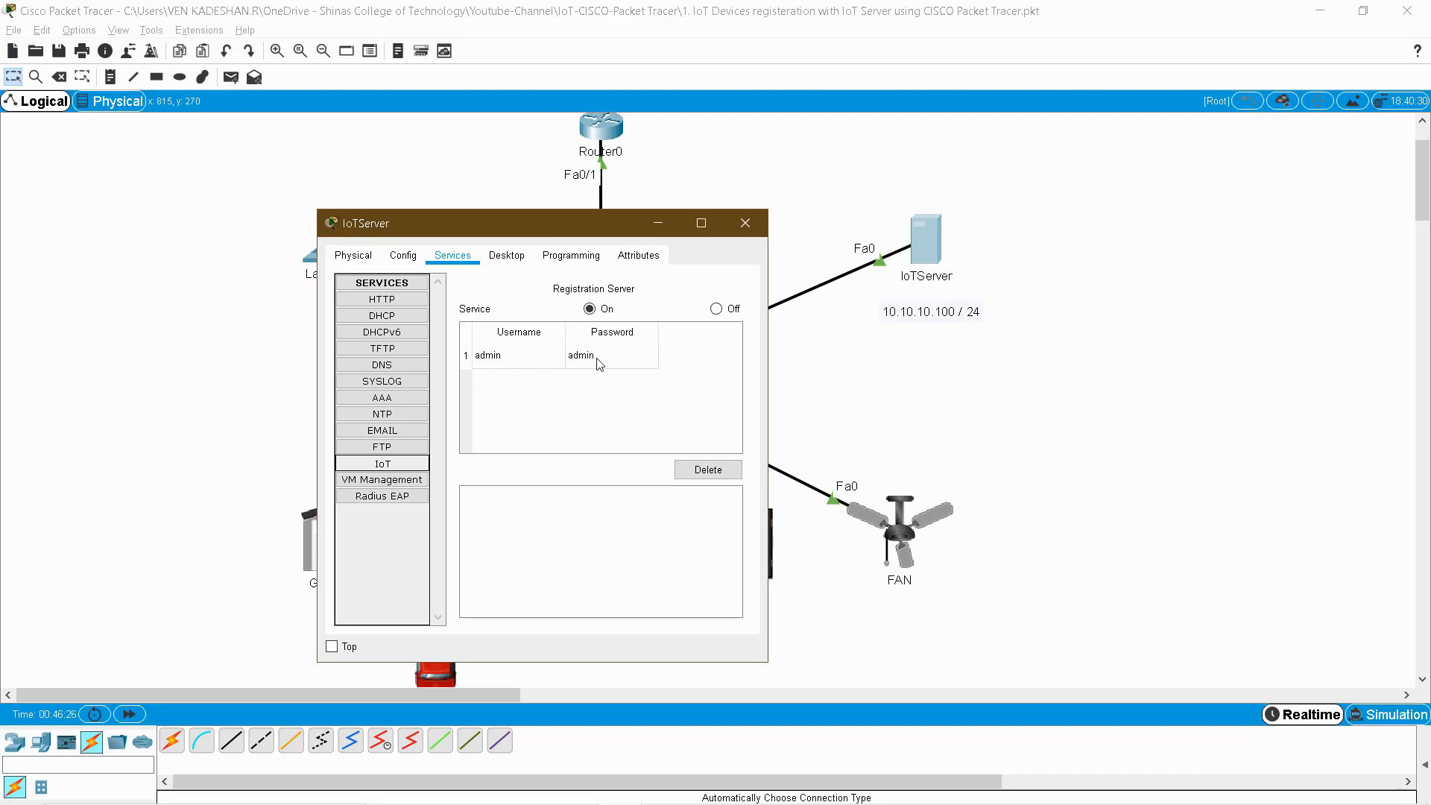
{"action": "left_click", "coordinate": [510, 258]}
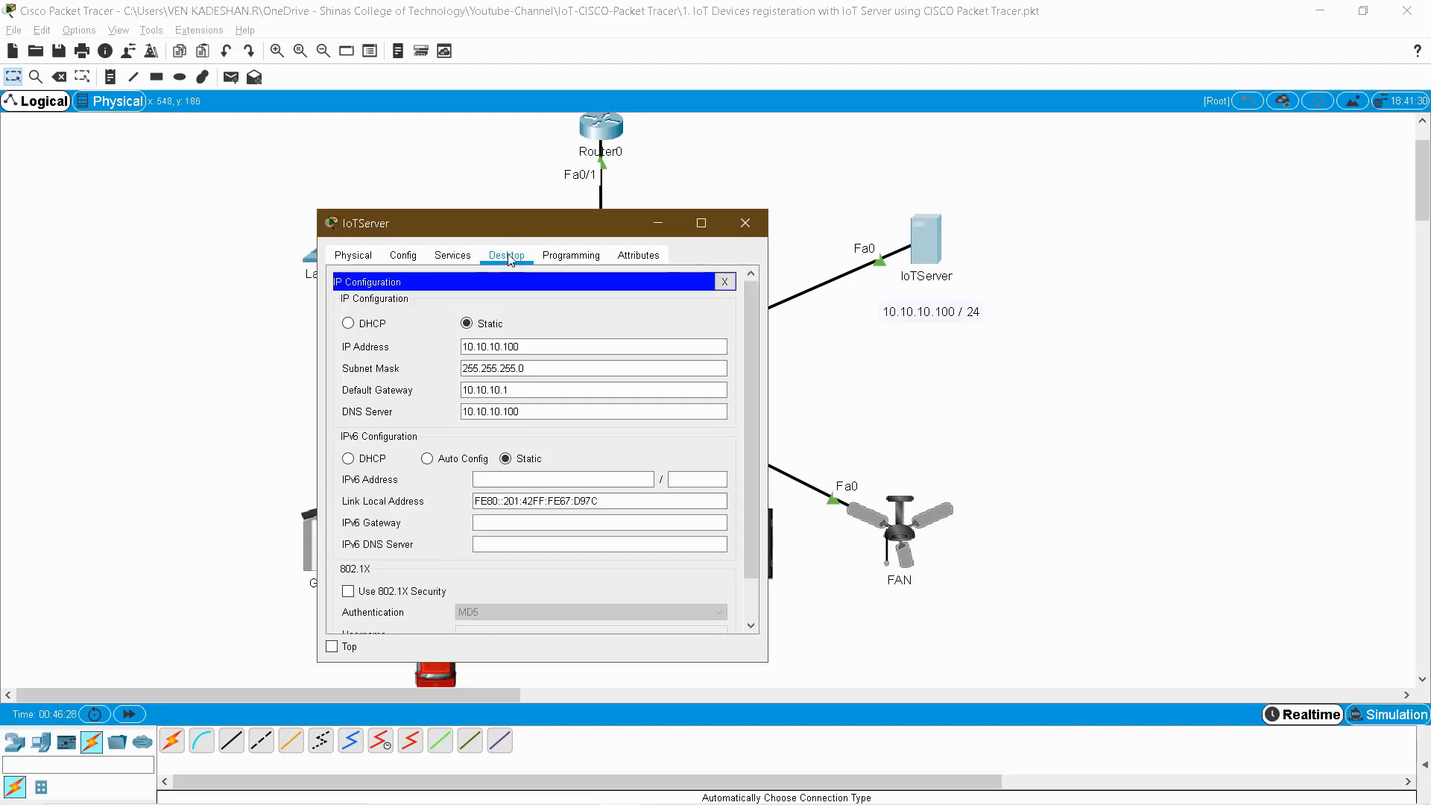
- Leave the IP configuration, open IoTServer's IoT Monitor and log out of its current session
{"action": "left_click", "coordinate": [727, 286]}
{"action": "scroll", "coordinate": [668, 508], "scroll_direction": "down", "scroll_amount": 5}
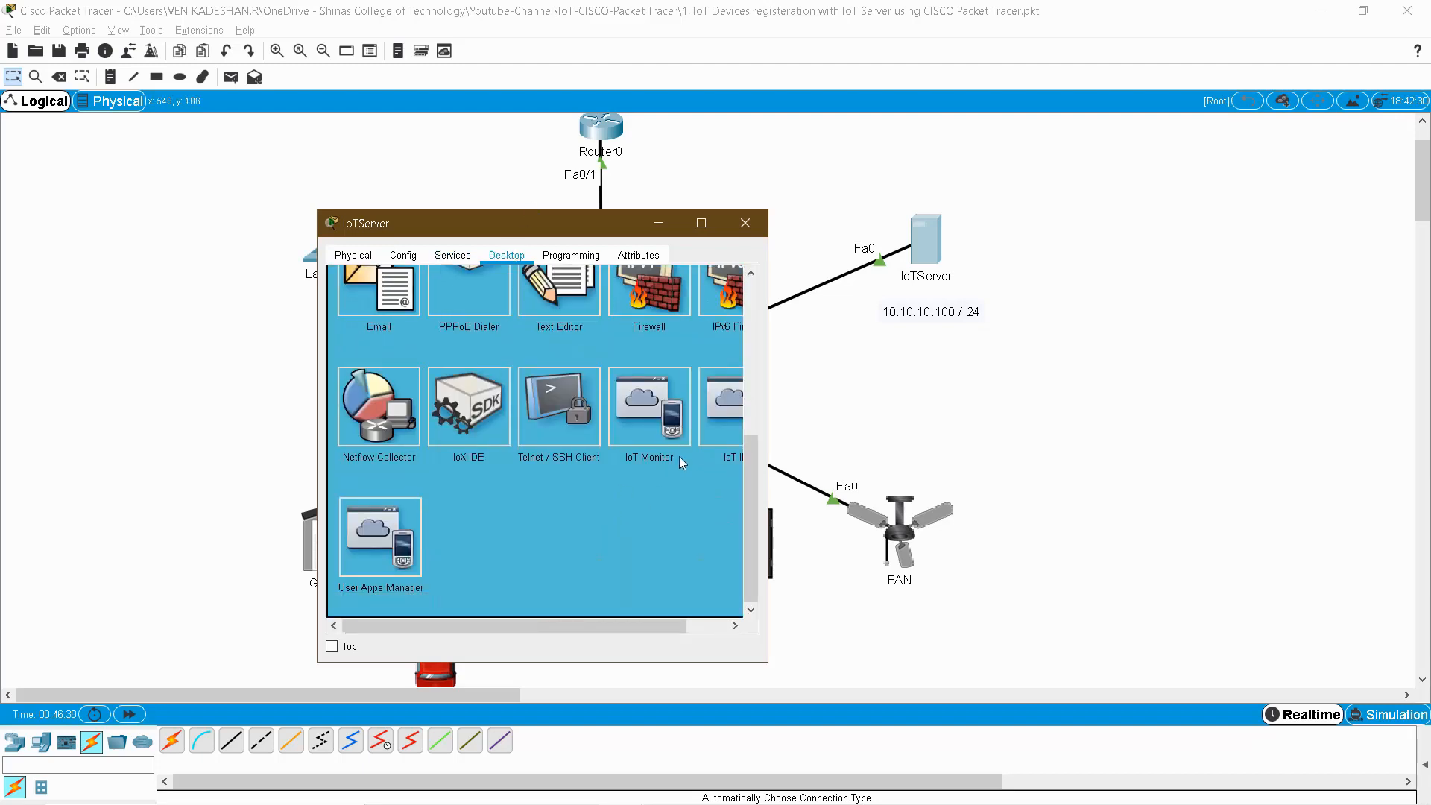
{"action": "left_click", "coordinate": [661, 409]}
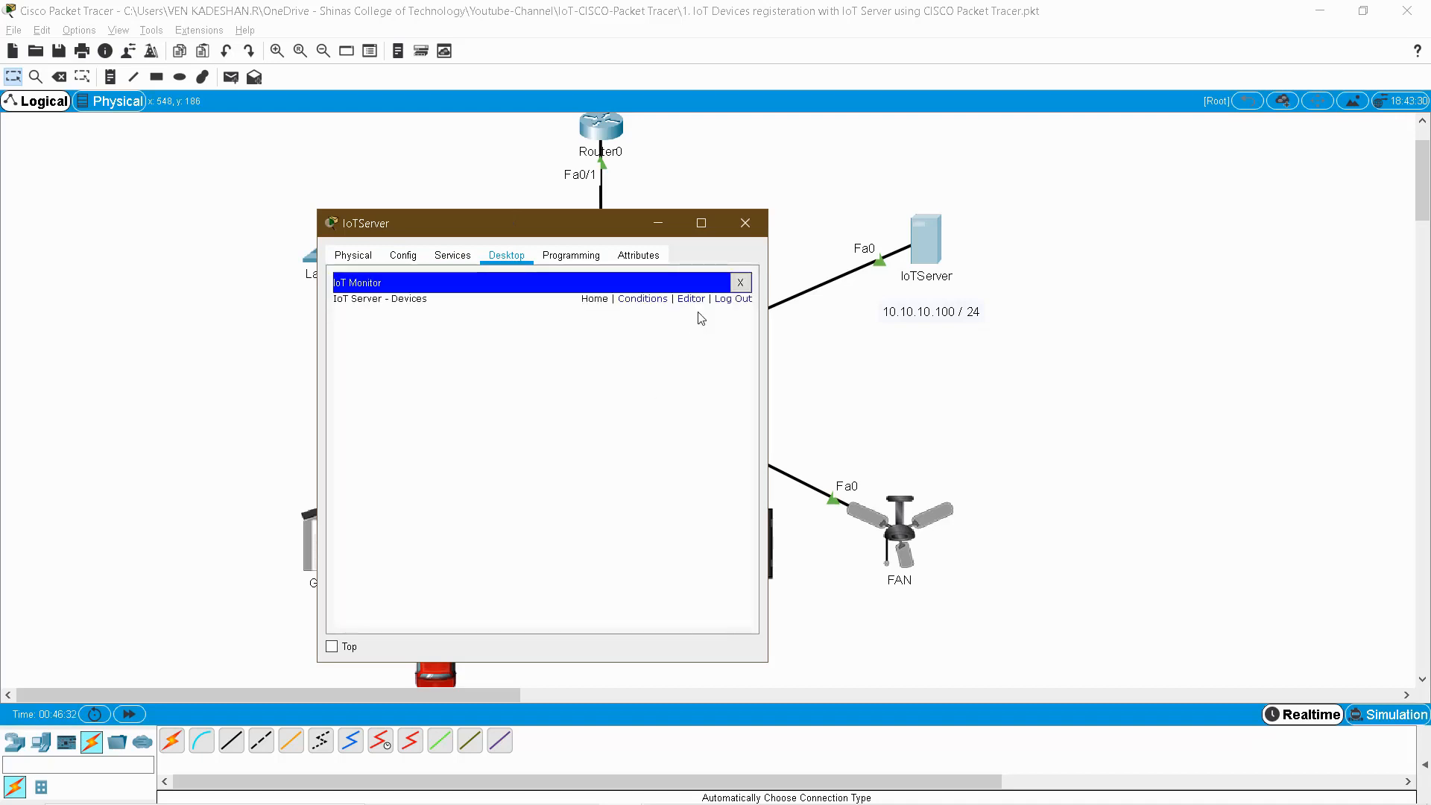
{"action": "left_click", "coordinate": [734, 299]}
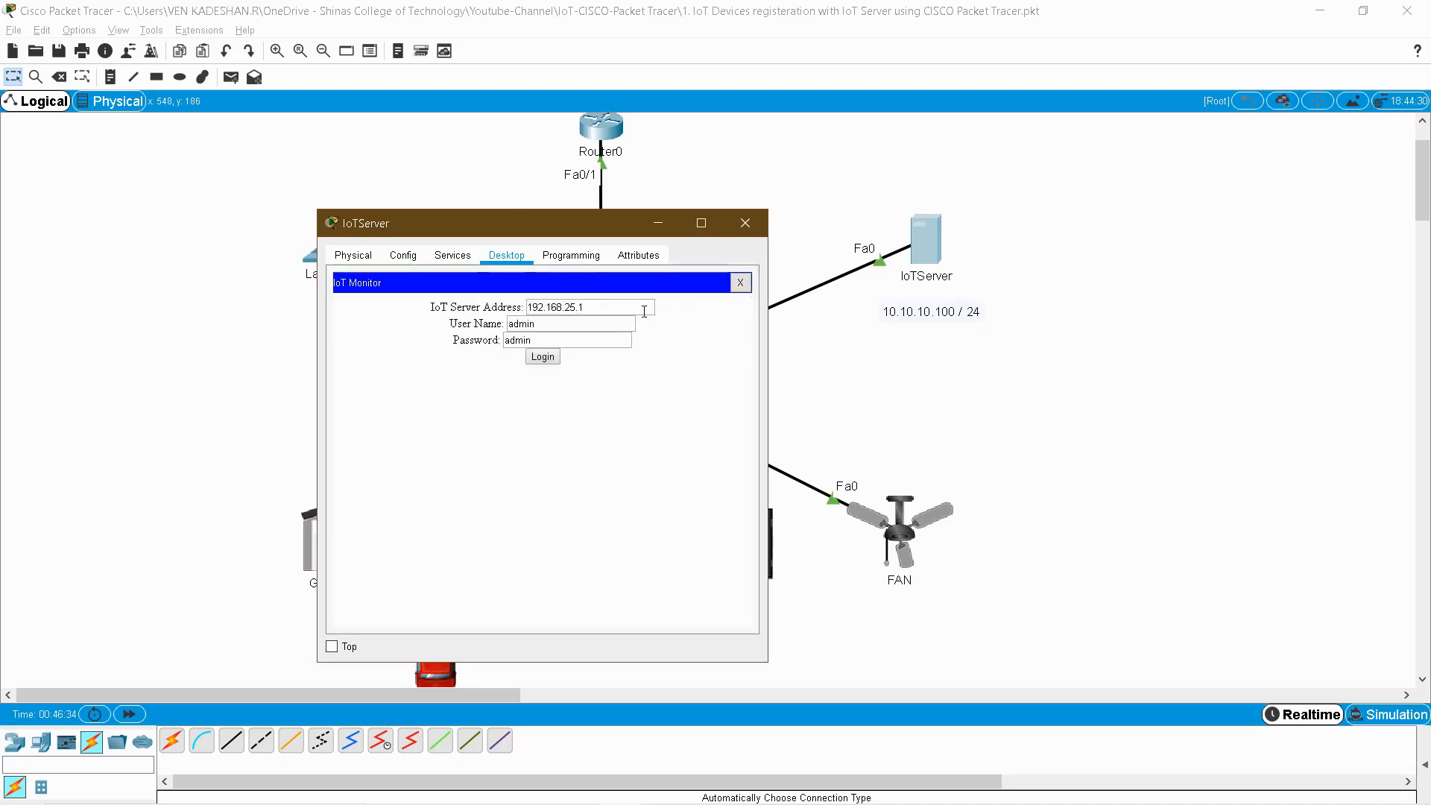
- Try to log in to the IoT Monitor at server address 10.10.10.100 with a new username and password
{"action": "left_click_drag", "start_coordinate": [646, 312], "coordinate": [30, 310]}
{"action": "type", "text": "10.10.10.100"}
{"action": "key", "text": "Tab"}
{"action": "type", "text": "venkad"}
{"action": "key", "text": "Tab"}
{"action": "type", "text": "ven"}
{"action": "left_click", "coordinate": [543, 356]}
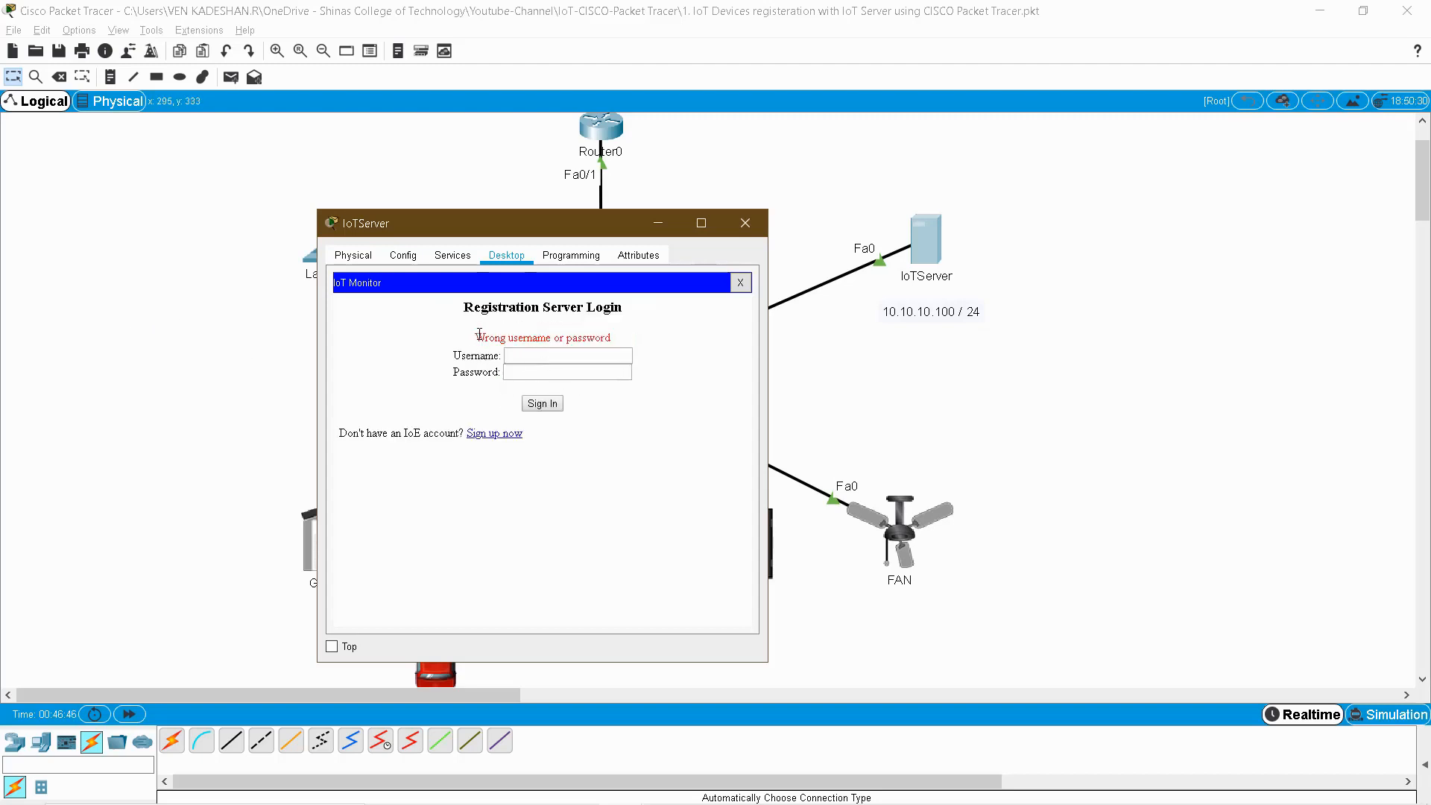
{"action": "left_click_drag", "start_coordinate": [479, 334], "coordinate": [636, 342]}
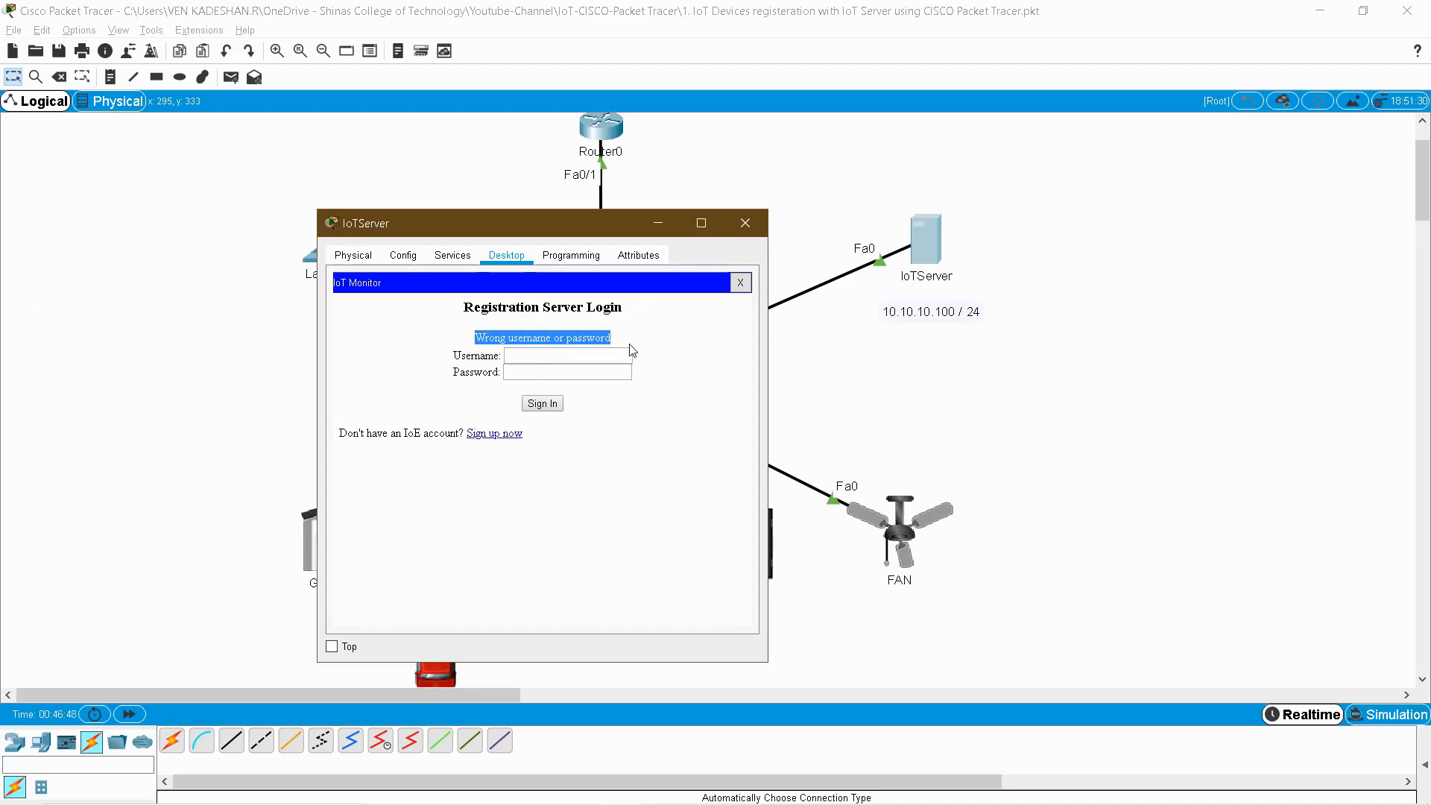
{"action": "left_click", "coordinate": [553, 359]}
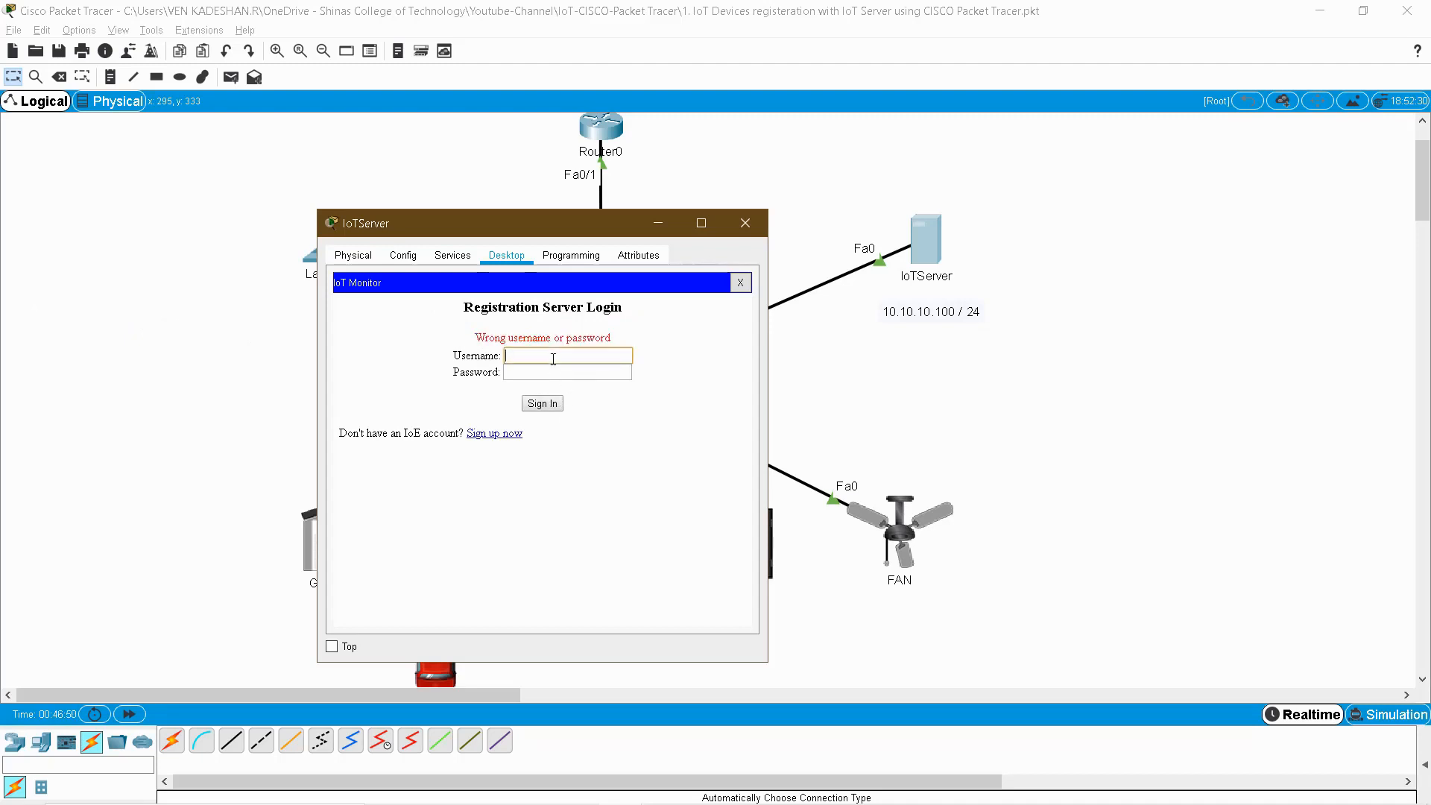
- Sign up for a new registration server account by entering a username and password and creating it
{"action": "left_click", "coordinate": [497, 436]}
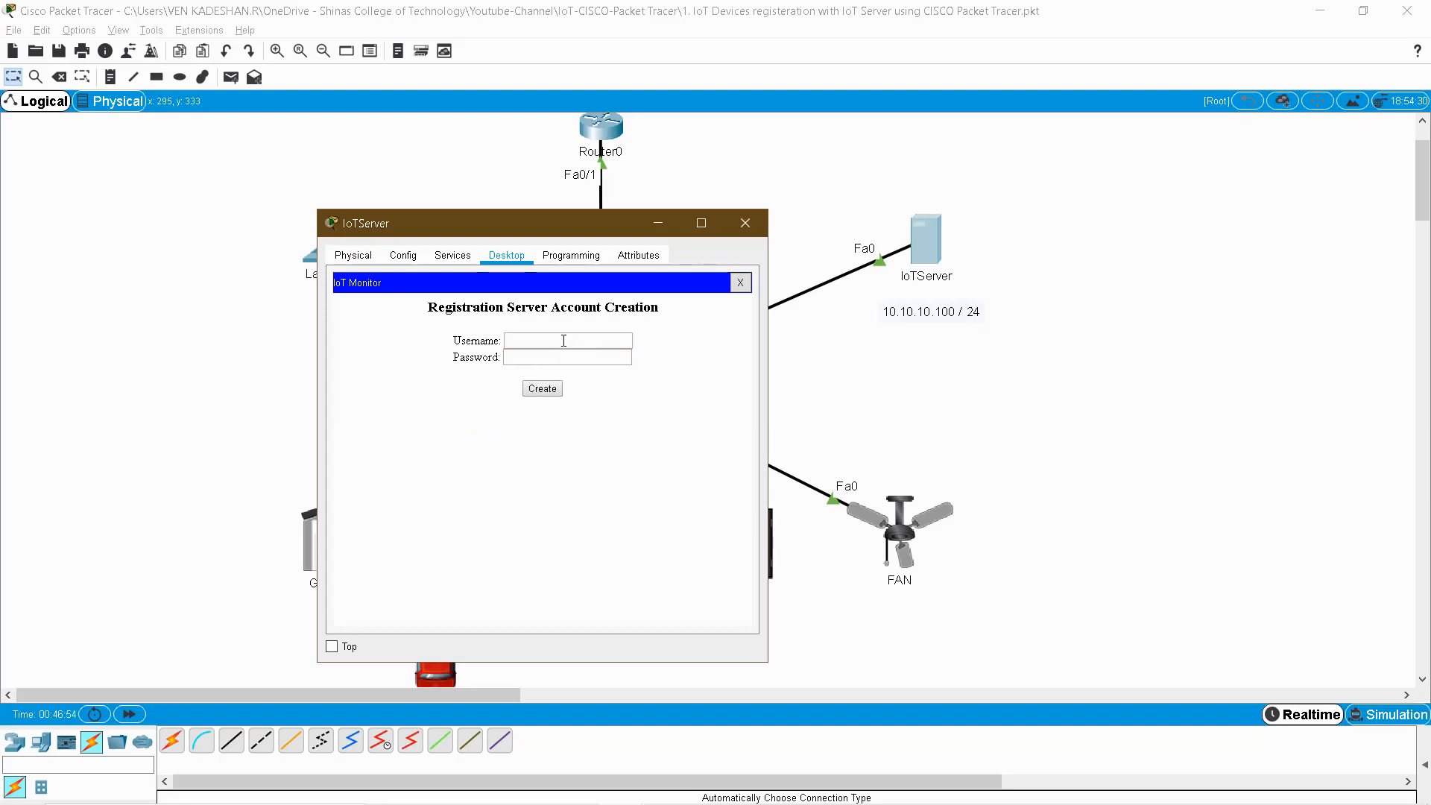
{"action": "left_click", "coordinate": [564, 341]}
{"action": "key", "text": "Tab"}
{"action": "left_click", "coordinate": [542, 388]}
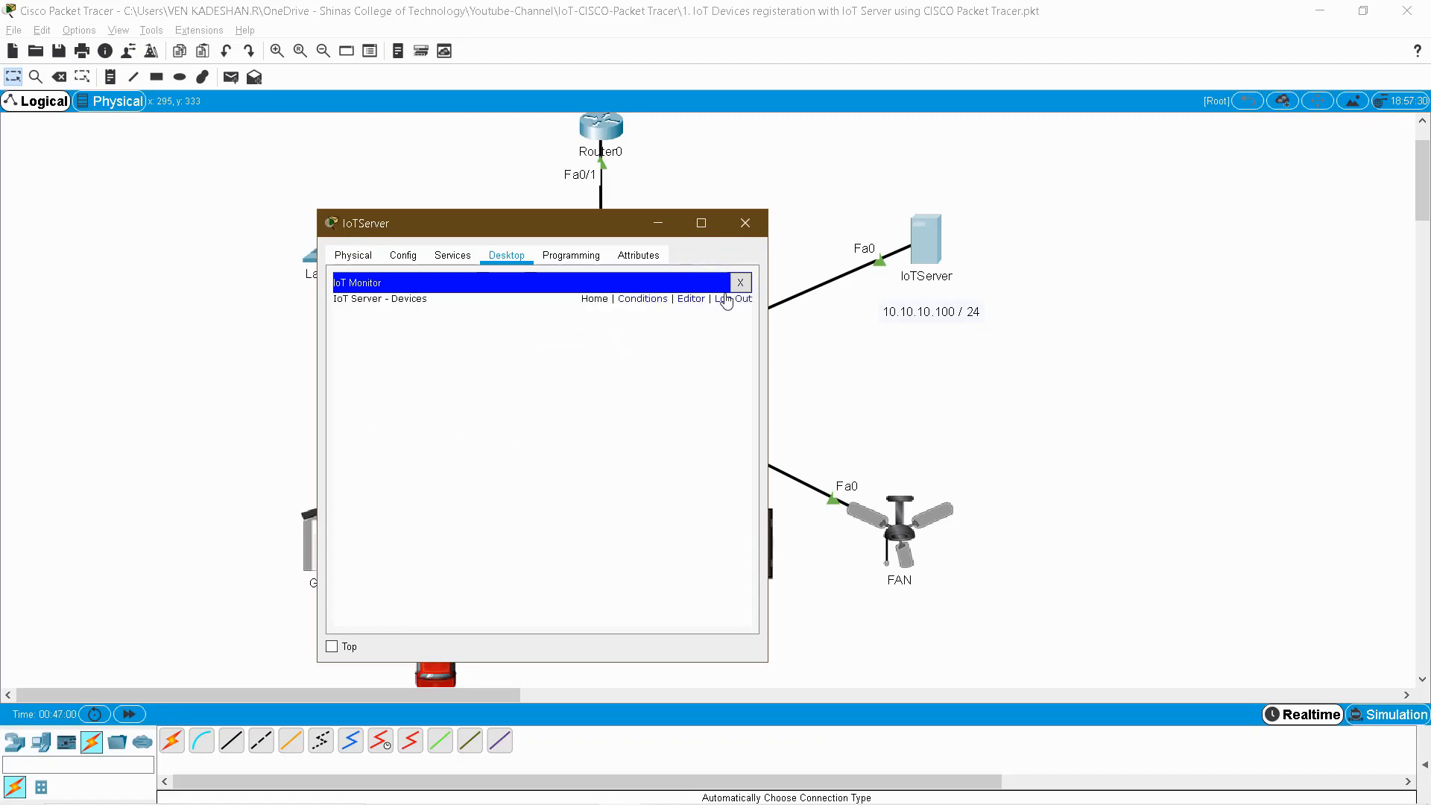
- Check the new account's username and password entries in IoTServer's IoT registration service, and close the server window
{"action": "left_click", "coordinate": [447, 255]}
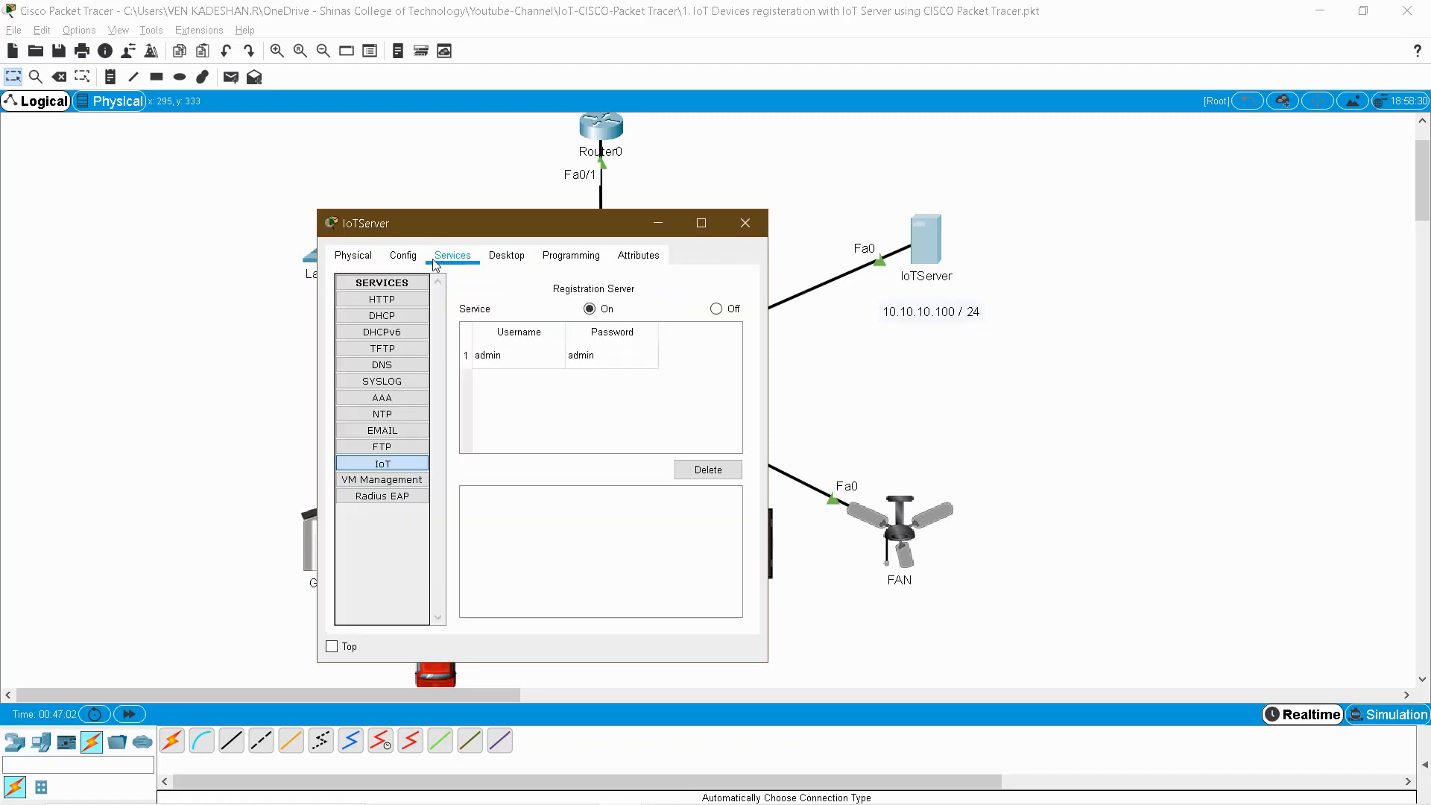
{"action": "left_click", "coordinate": [371, 471]}
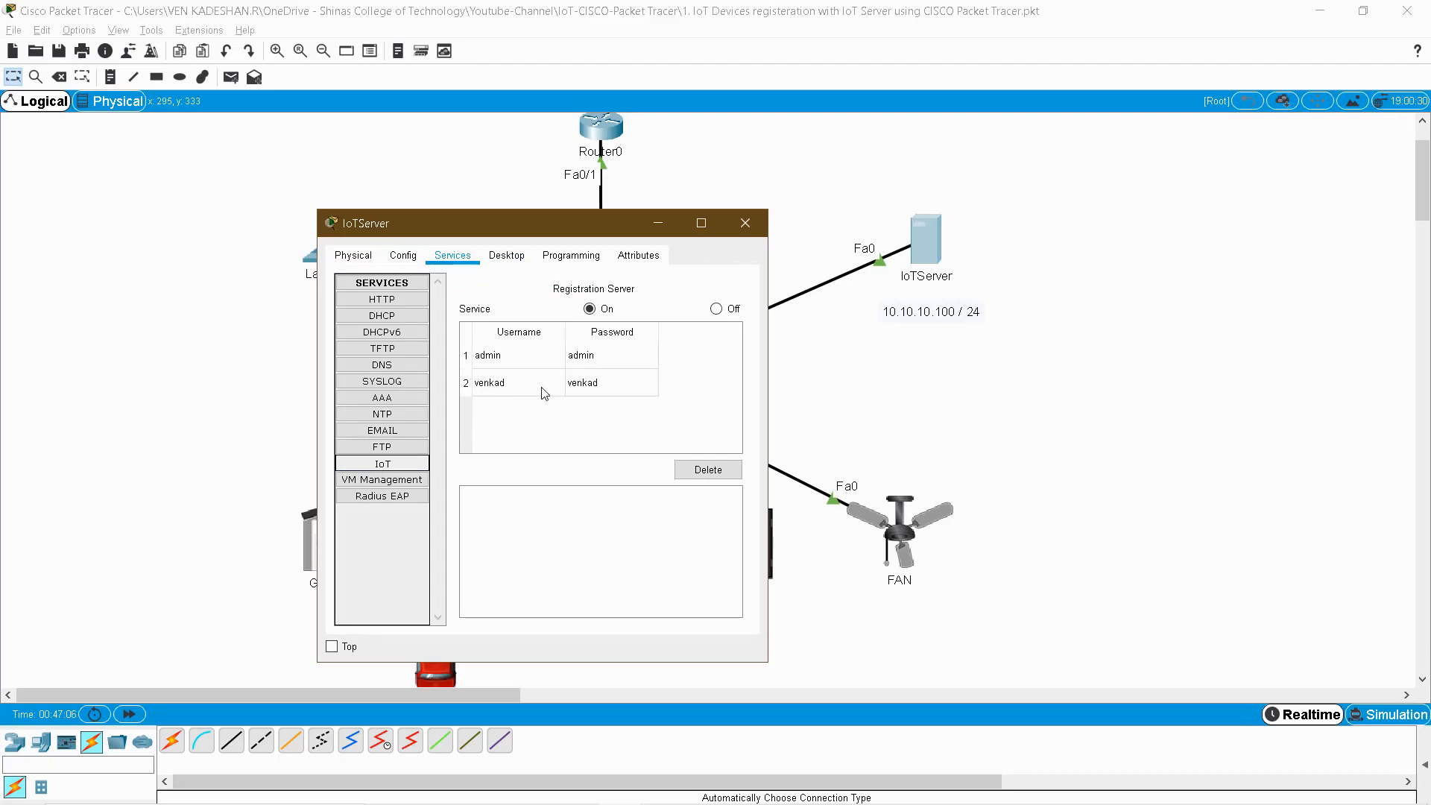
{"action": "left_click", "coordinate": [507, 388]}
{"action": "left_click", "coordinate": [576, 388]}
{"action": "left_click", "coordinate": [490, 388]}
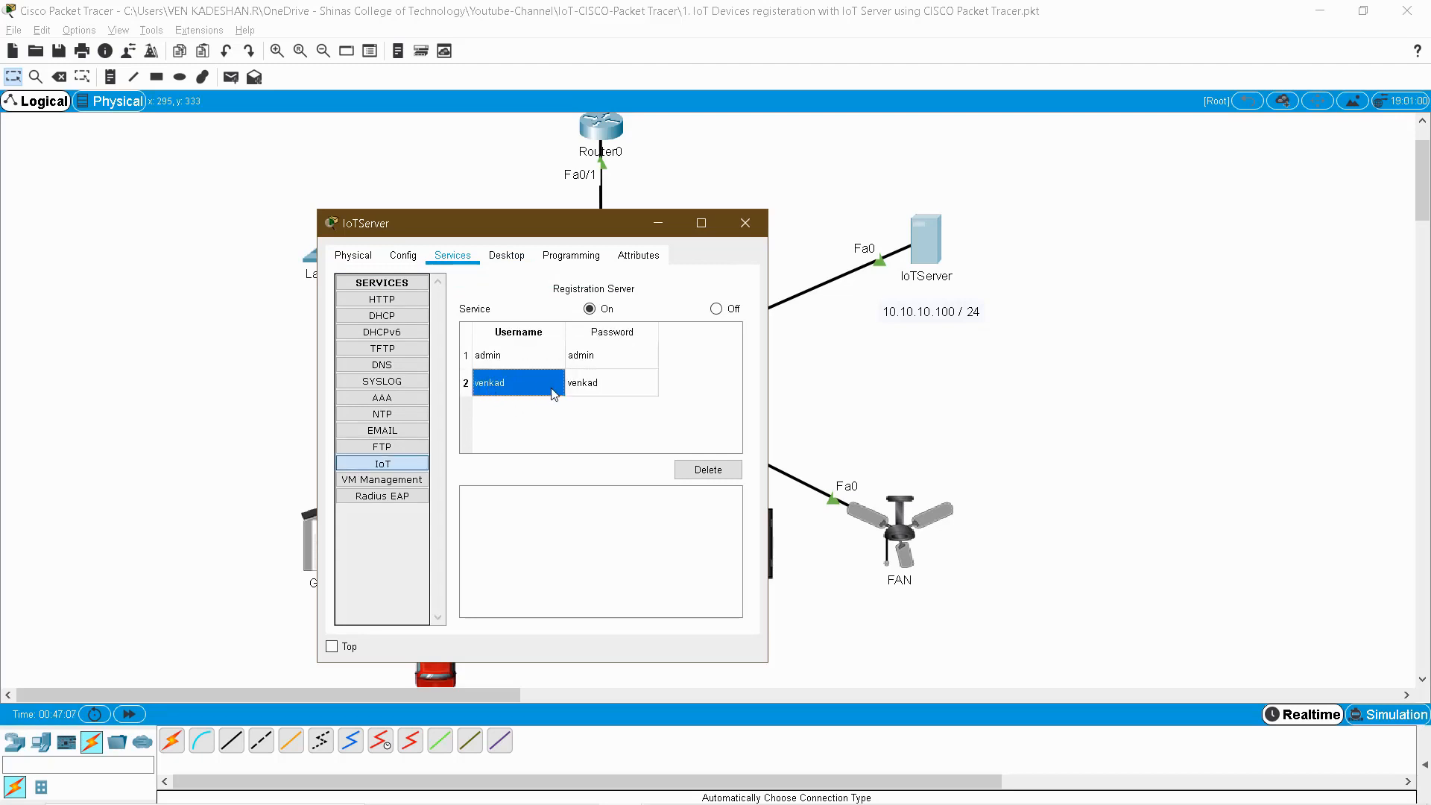
{"action": "left_click", "coordinate": [589, 392]}
{"action": "left_click", "coordinate": [744, 223]}
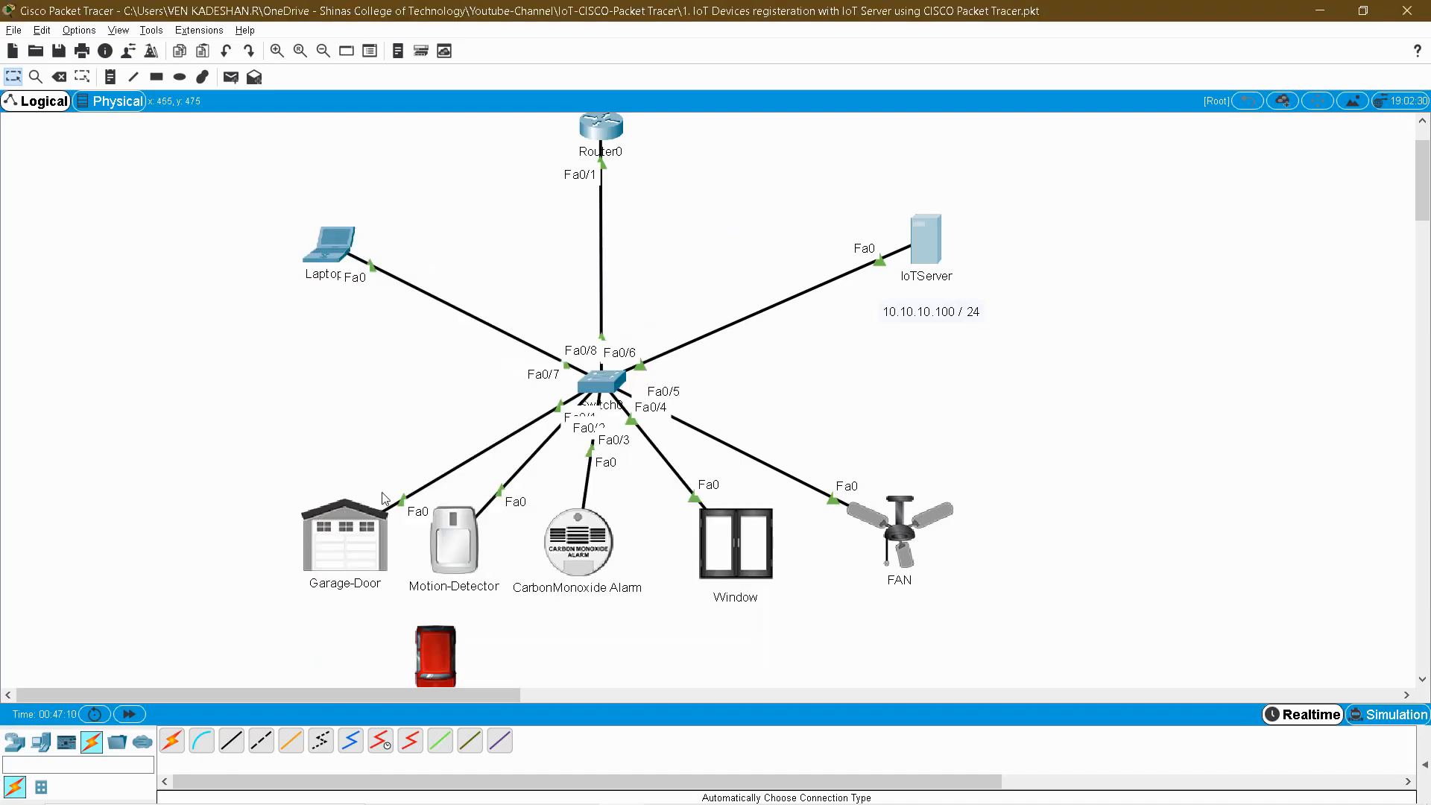
- Set the Garage-Door's IPv4 gateway and DNS to DHCP in its global settings, and close its window
{"action": "left_click_drag", "start_coordinate": [214, 495], "coordinate": [1042, 637]}
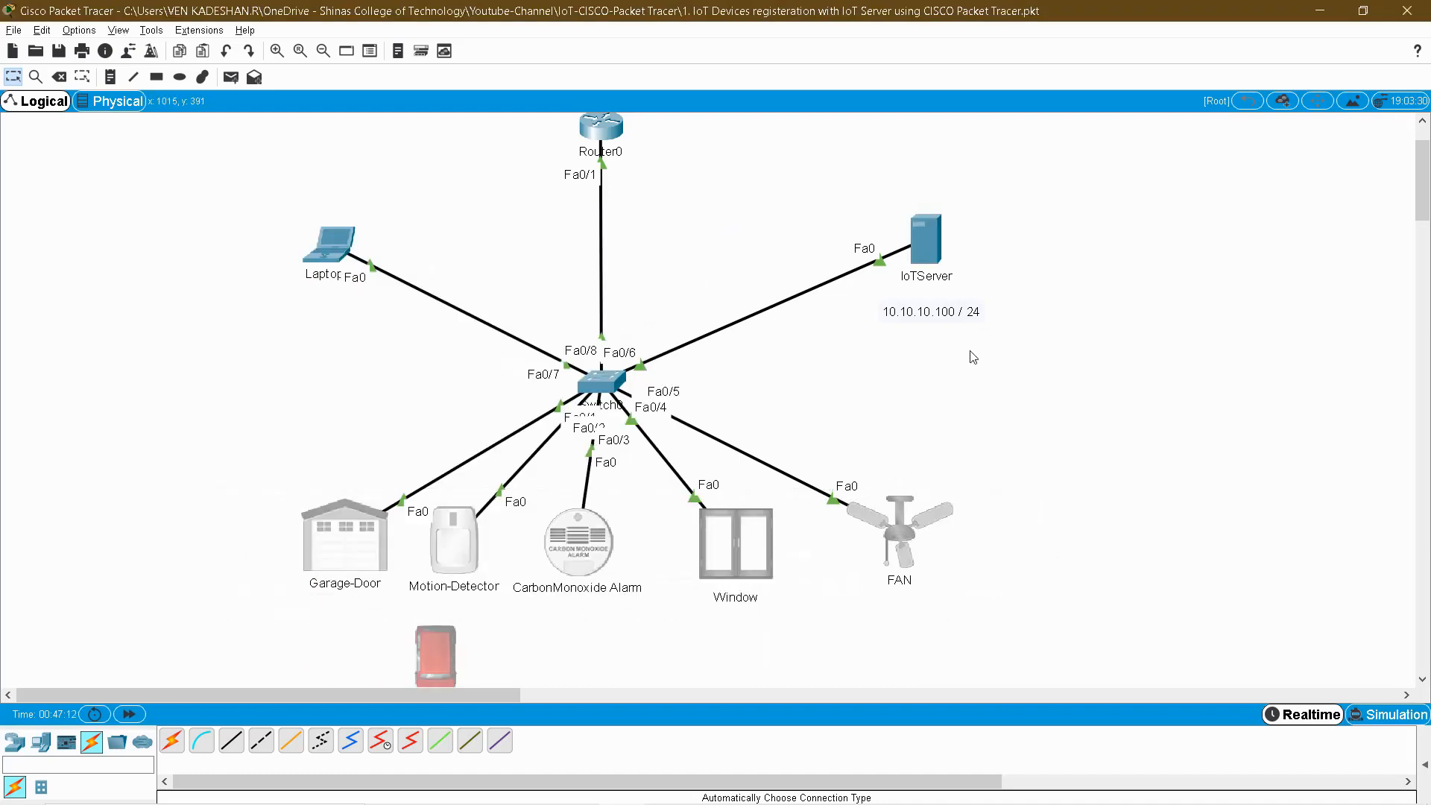
{"action": "left_click", "coordinate": [353, 543]}
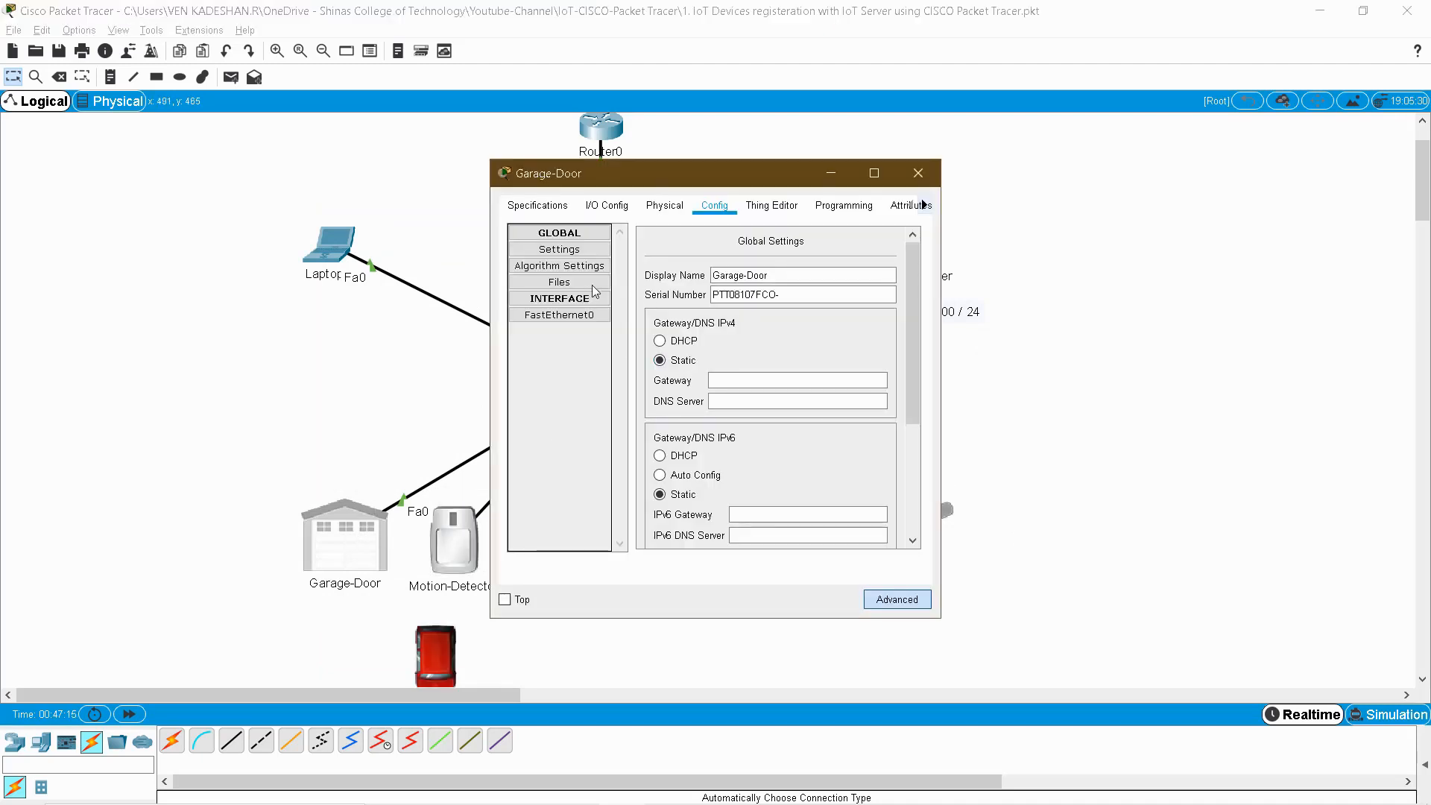
{"action": "left_click", "coordinate": [597, 251]}
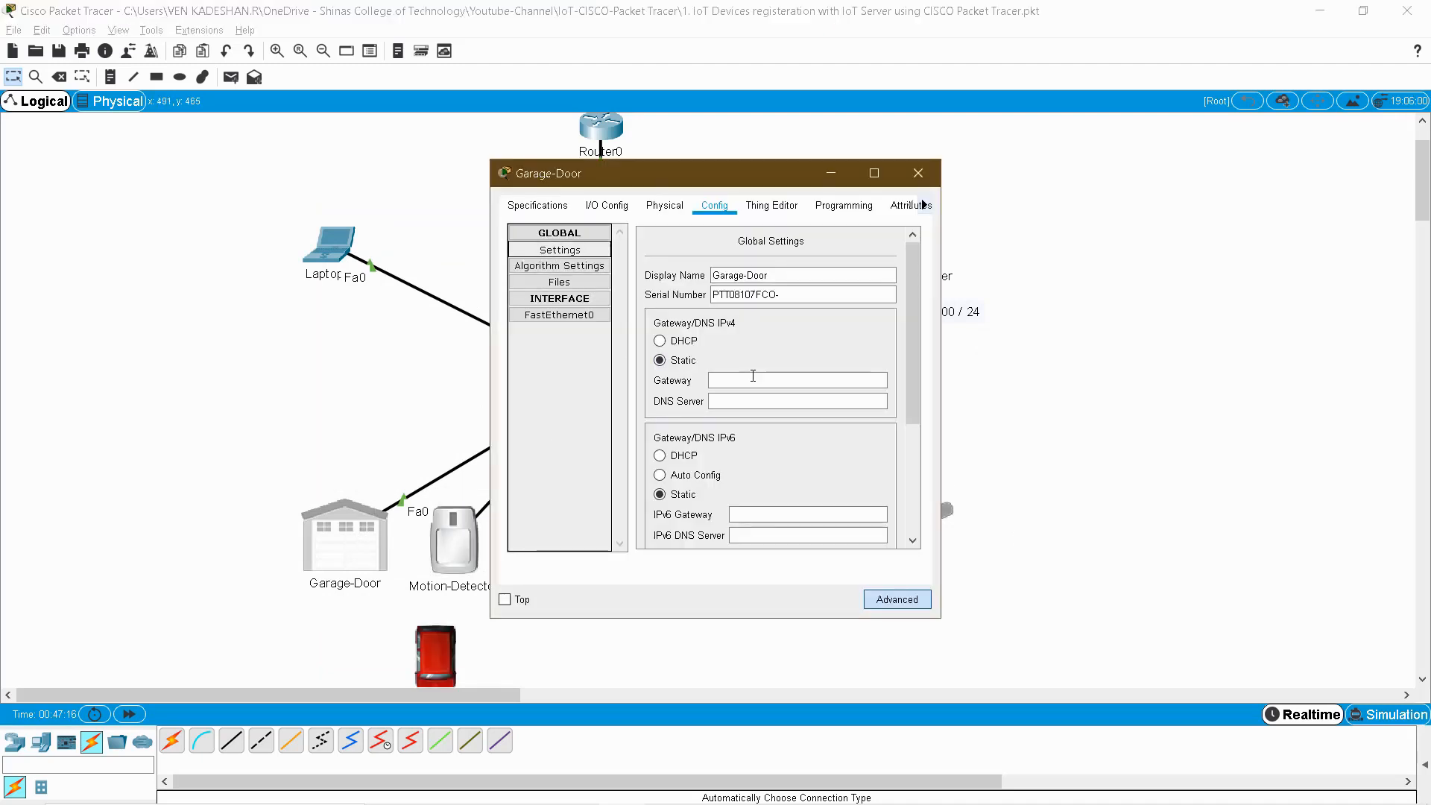
{"action": "left_click", "coordinate": [681, 345]}
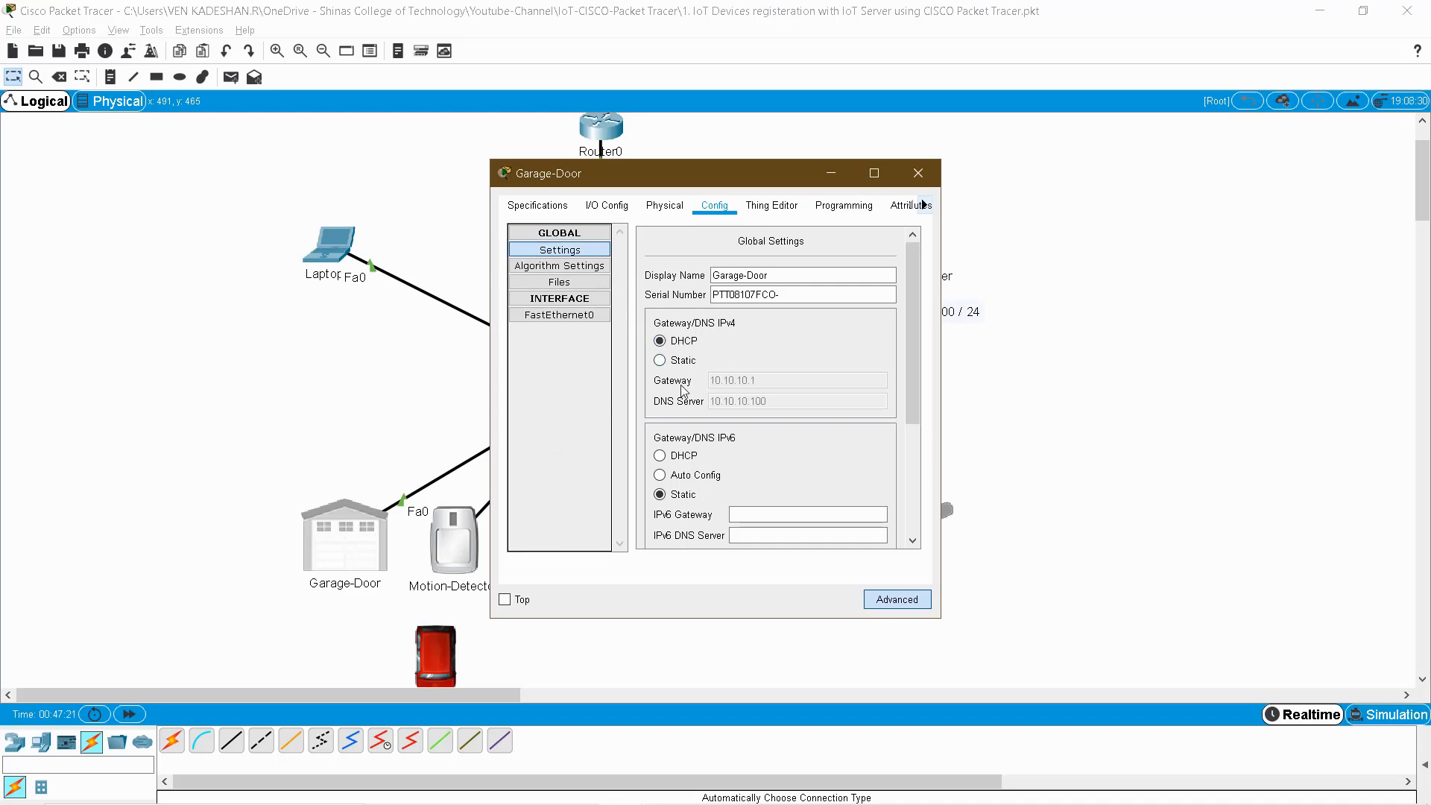
{"action": "left_click", "coordinate": [930, 175]}
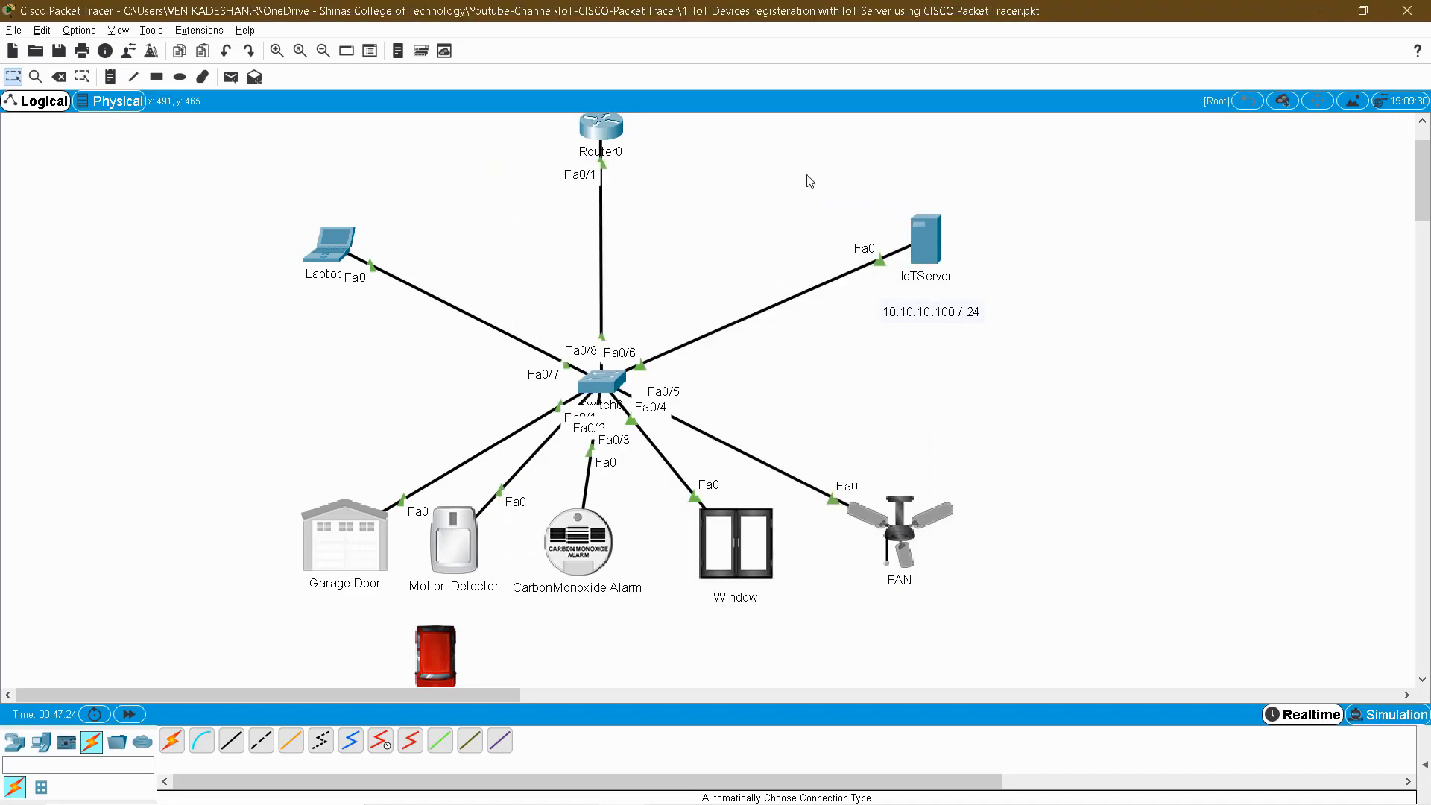
- Open Router0's command line, enter privileged mode with "en", and display the running configuration with "sh run" in a widened window
{"action": "left_click", "coordinate": [616, 132]}
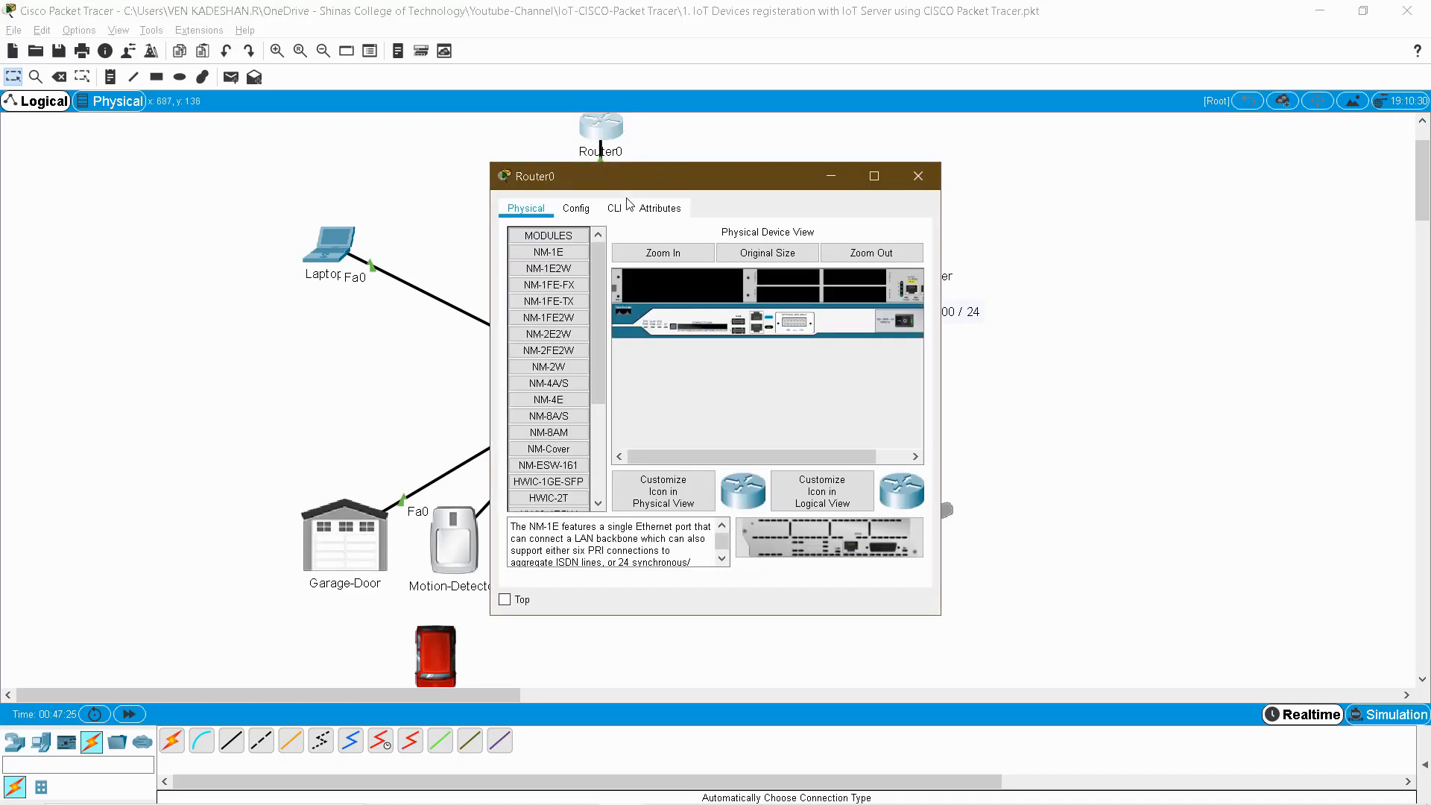
{"action": "left_click", "coordinate": [614, 210]}
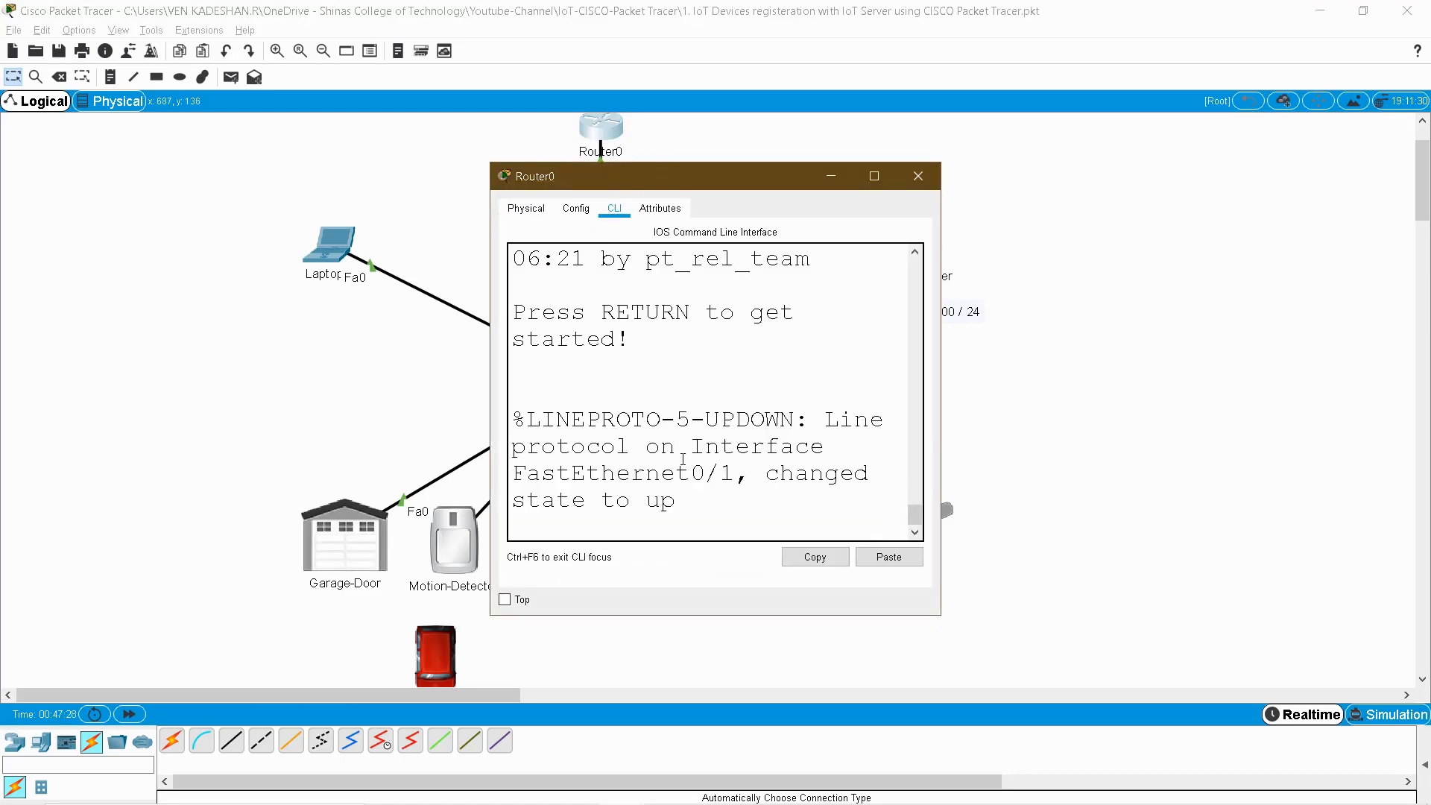
{"action": "key", "text": "Return"}
{"action": "key", "text": "Return"}
{"action": "key", "text": "Return"}
{"action": "type", "text": "en"}
{"action": "key", "text": "Return"}
{"action": "key", "text": "Return"}
{"action": "type", "text": "sh run"}
{"action": "key", "text": "Return"}
{"action": "left_click_drag", "start_coordinate": [940, 447], "coordinate": [1380, 447]}
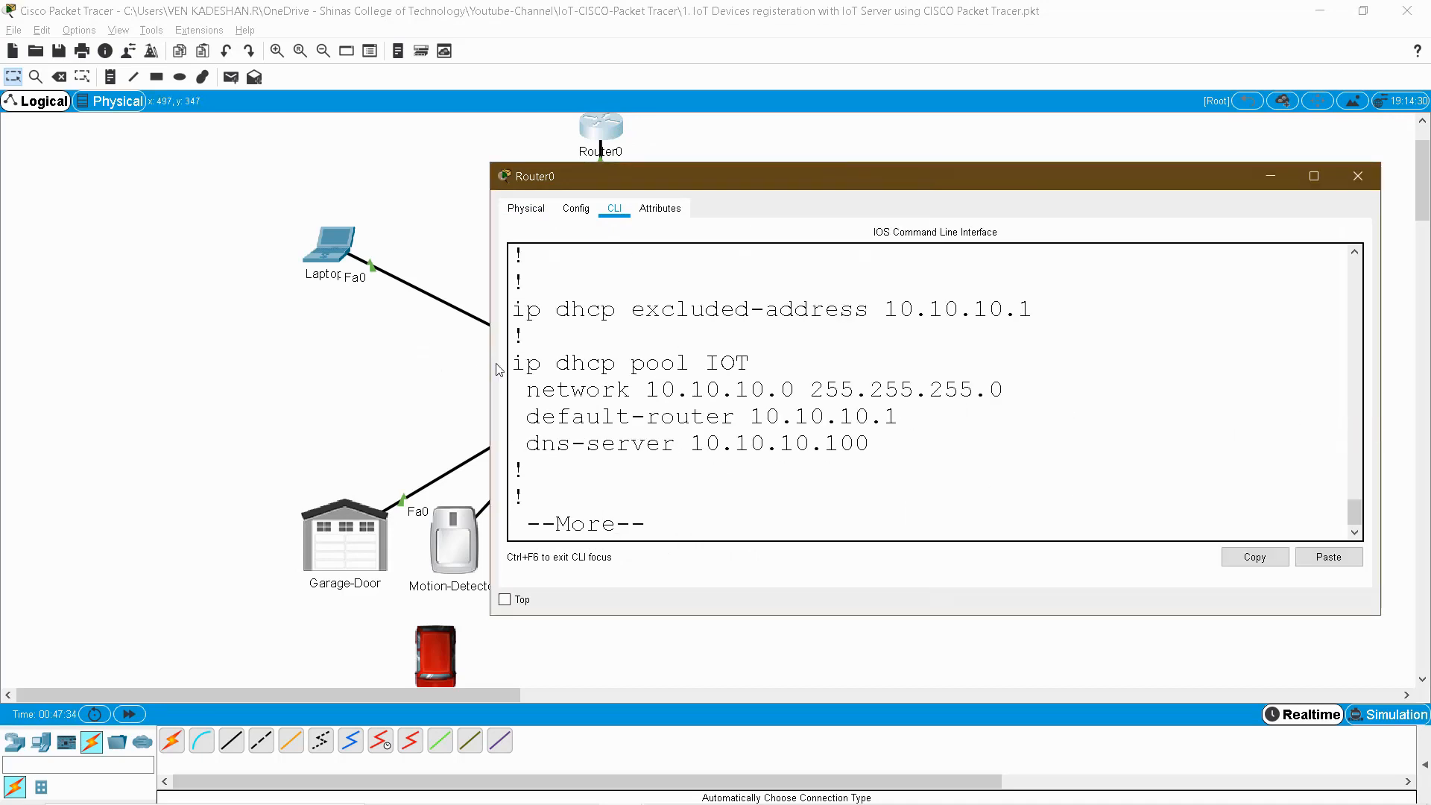
- Examine the IOT DHCP pool's network, default router and DNS server in Router0's configuration, and close the router window
{"action": "left_click_drag", "start_coordinate": [515, 363], "coordinate": [916, 435]}
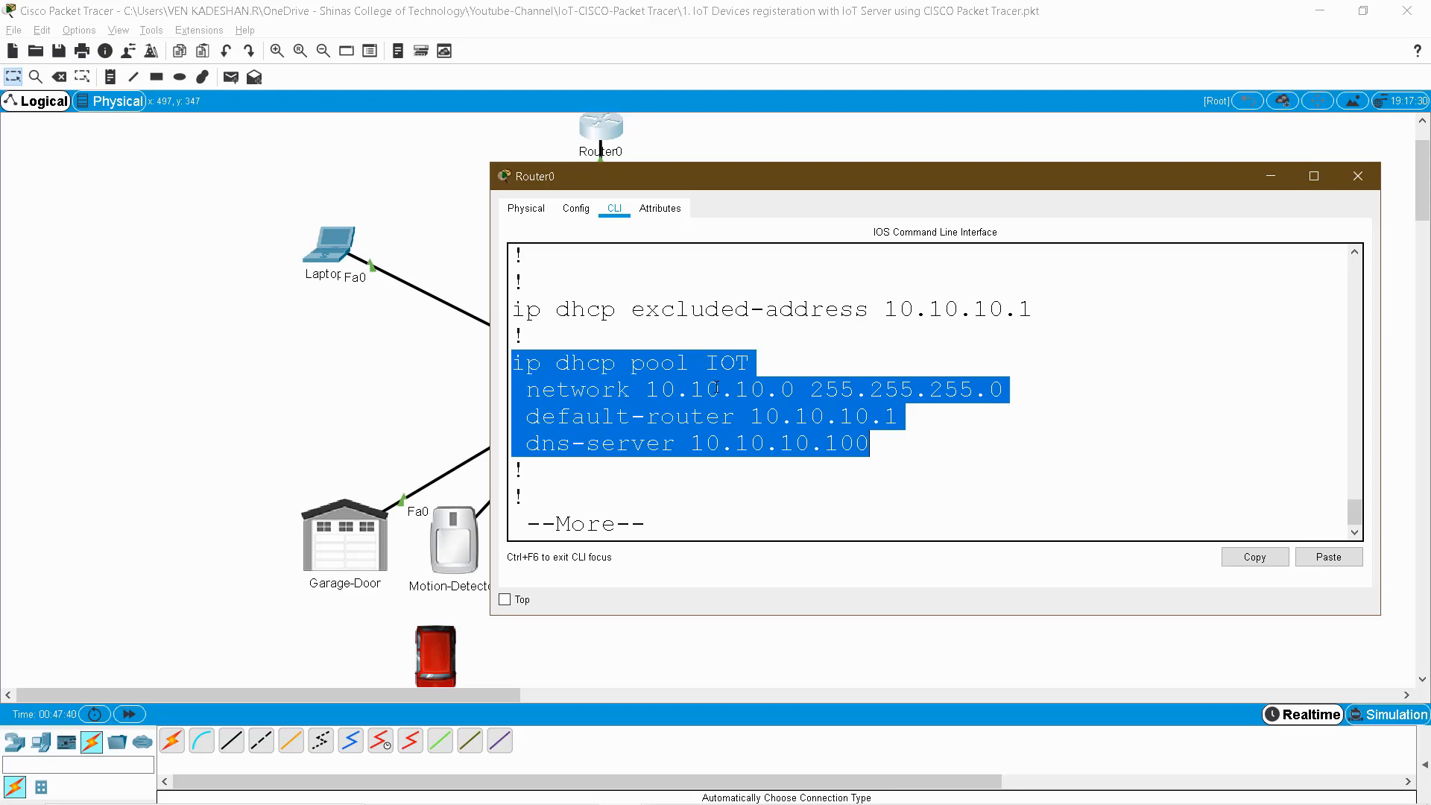
{"action": "double_click", "coordinate": [729, 365]}
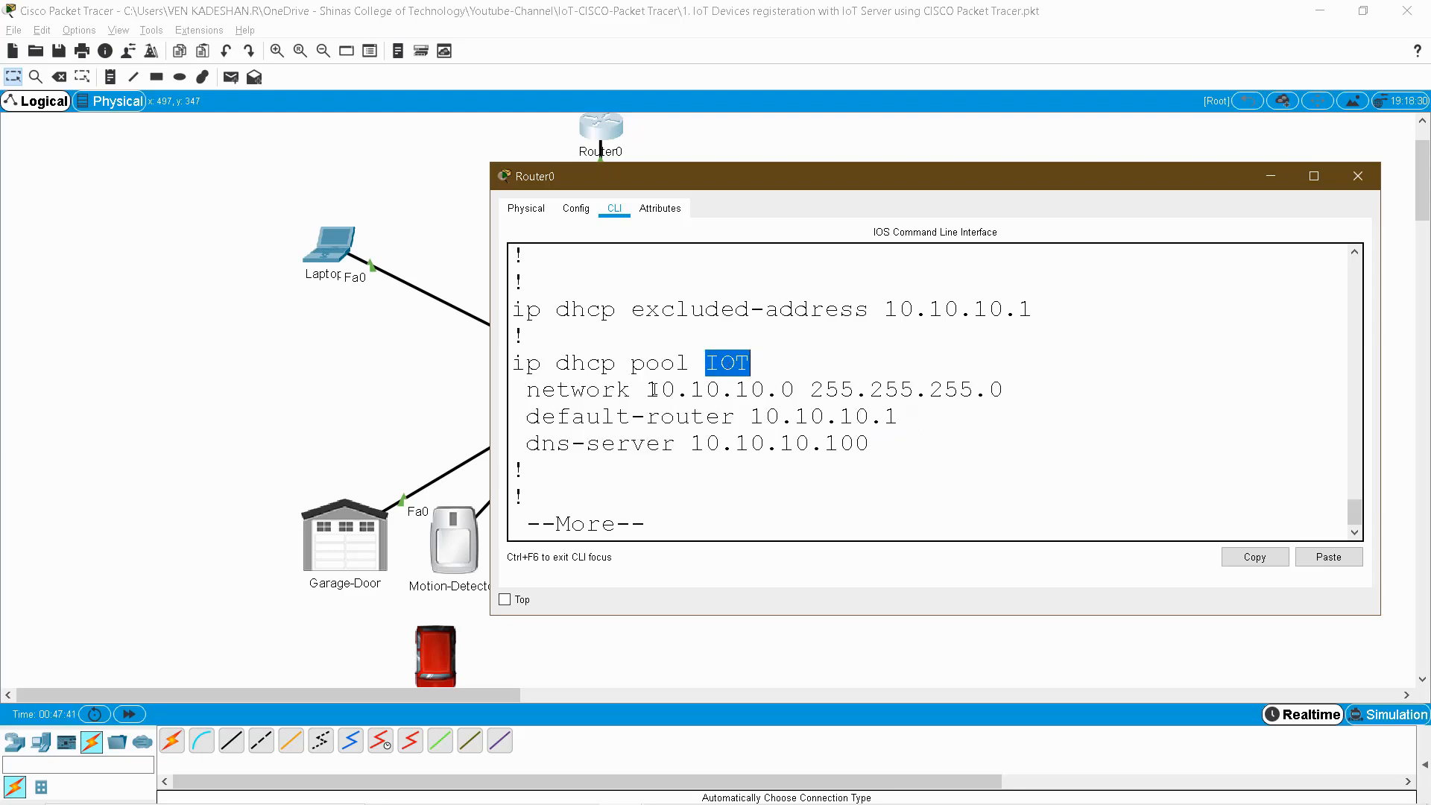
{"action": "left_click_drag", "start_coordinate": [647, 389], "coordinate": [921, 418]}
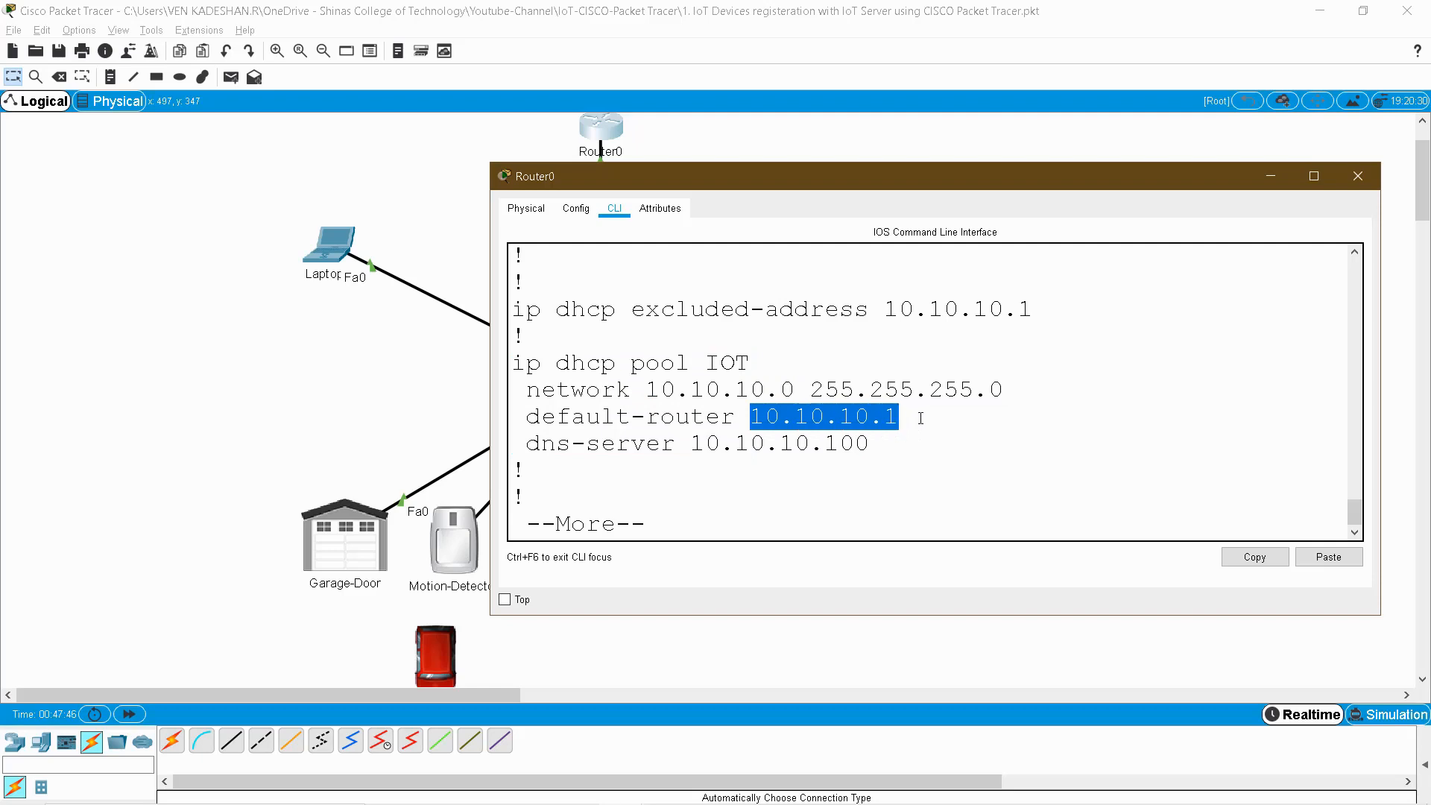
{"action": "left_click_drag", "start_coordinate": [691, 444], "coordinate": [899, 444]}
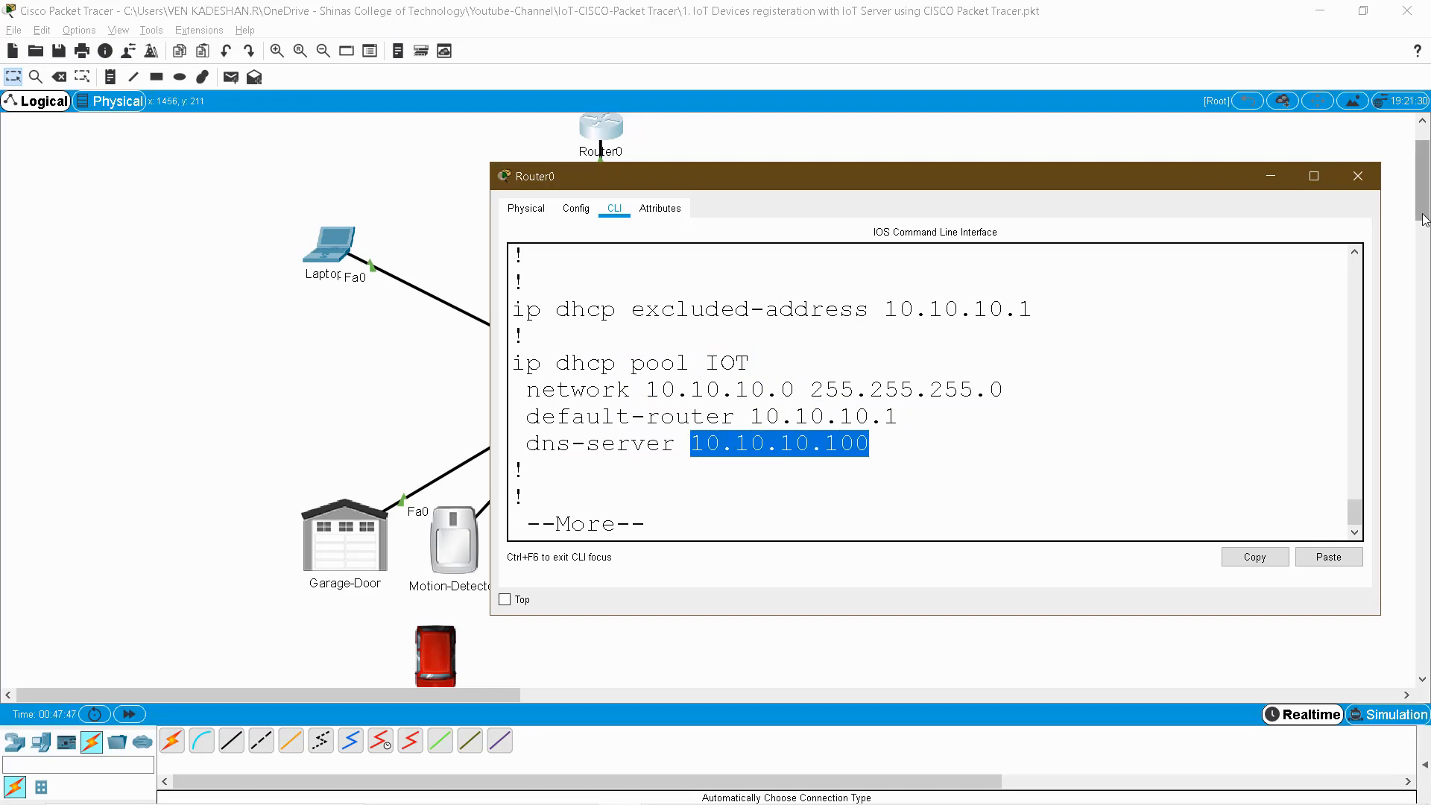
{"action": "left_click", "coordinate": [1357, 177]}
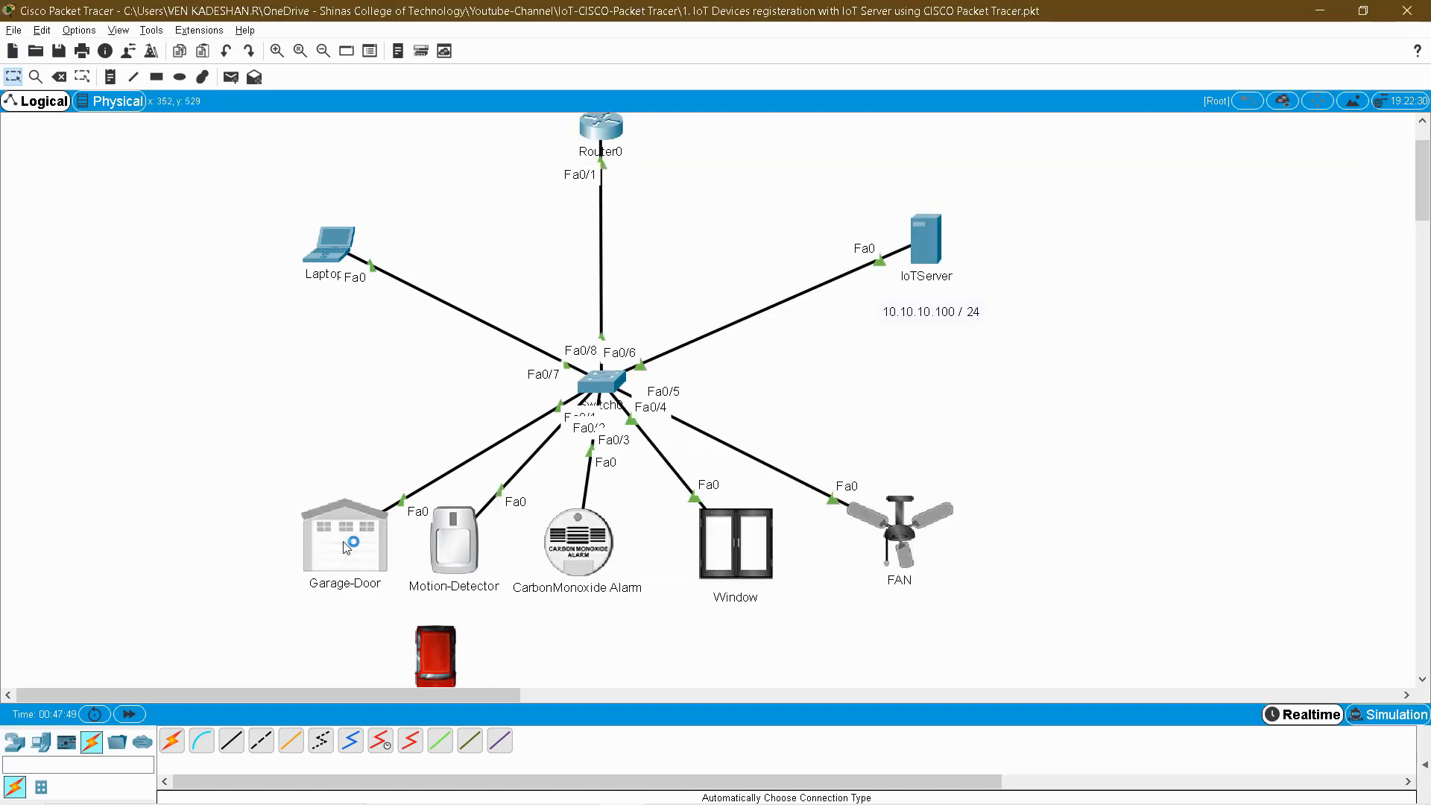
- Move the displaced Garage-Door back beside the Motion-Detector, and bring its configuration window to the middle of the workspace
{"action": "left_click_drag", "start_coordinate": [746, 181], "coordinate": [1114, 148]}
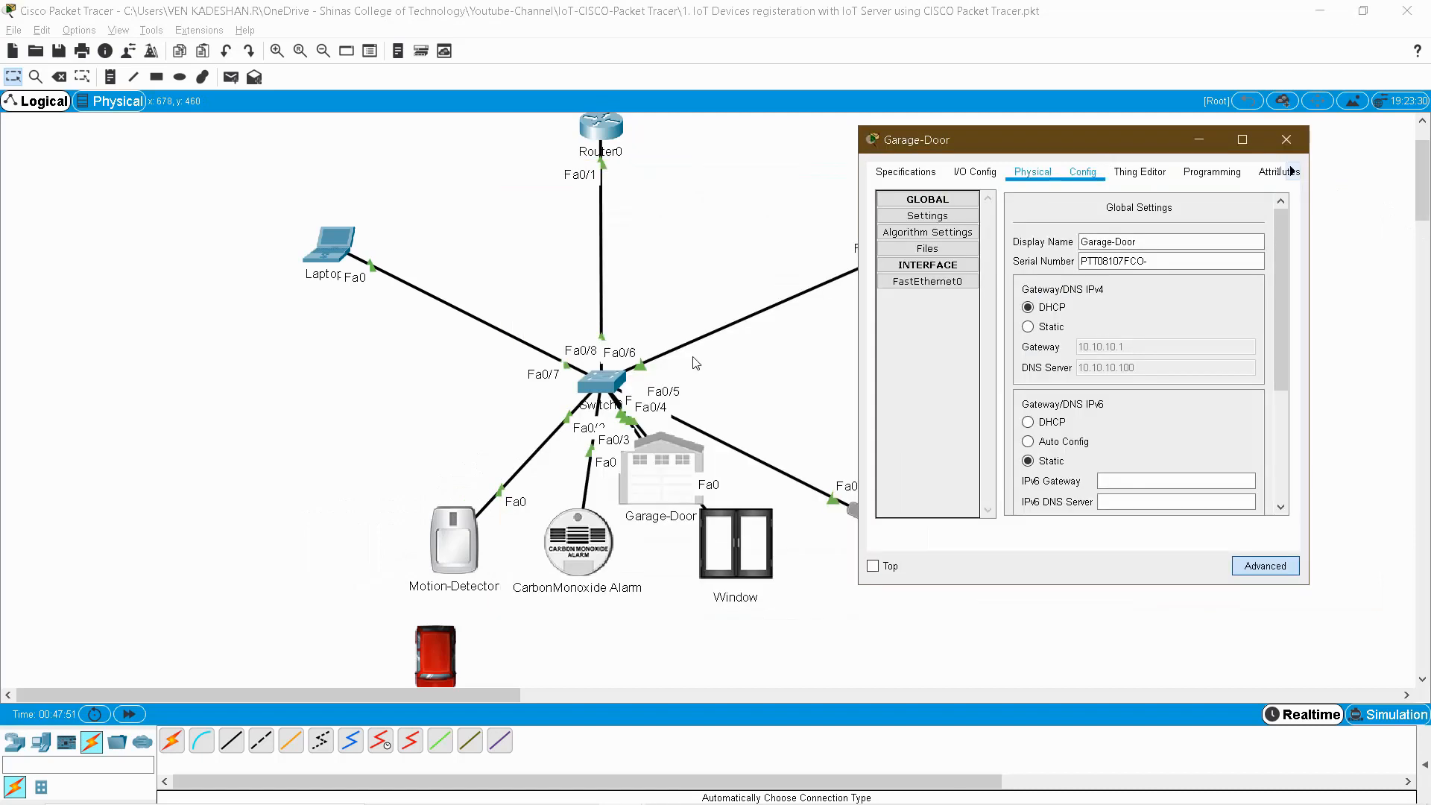
{"action": "left_click_drag", "start_coordinate": [659, 486], "coordinate": [335, 541]}
{"action": "left_click", "coordinate": [335, 541]}
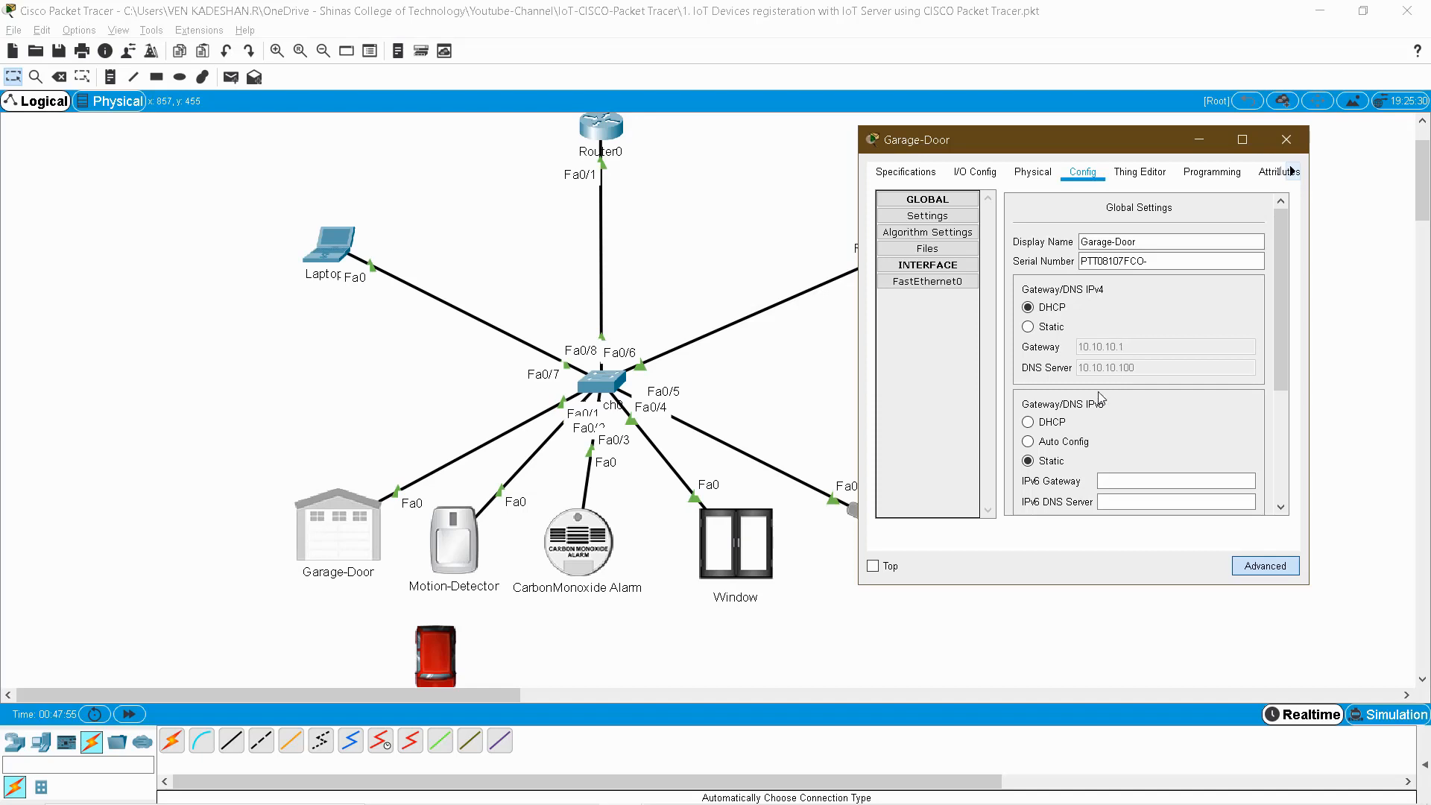
{"action": "left_click_drag", "start_coordinate": [1022, 137], "coordinate": [697, 158]}
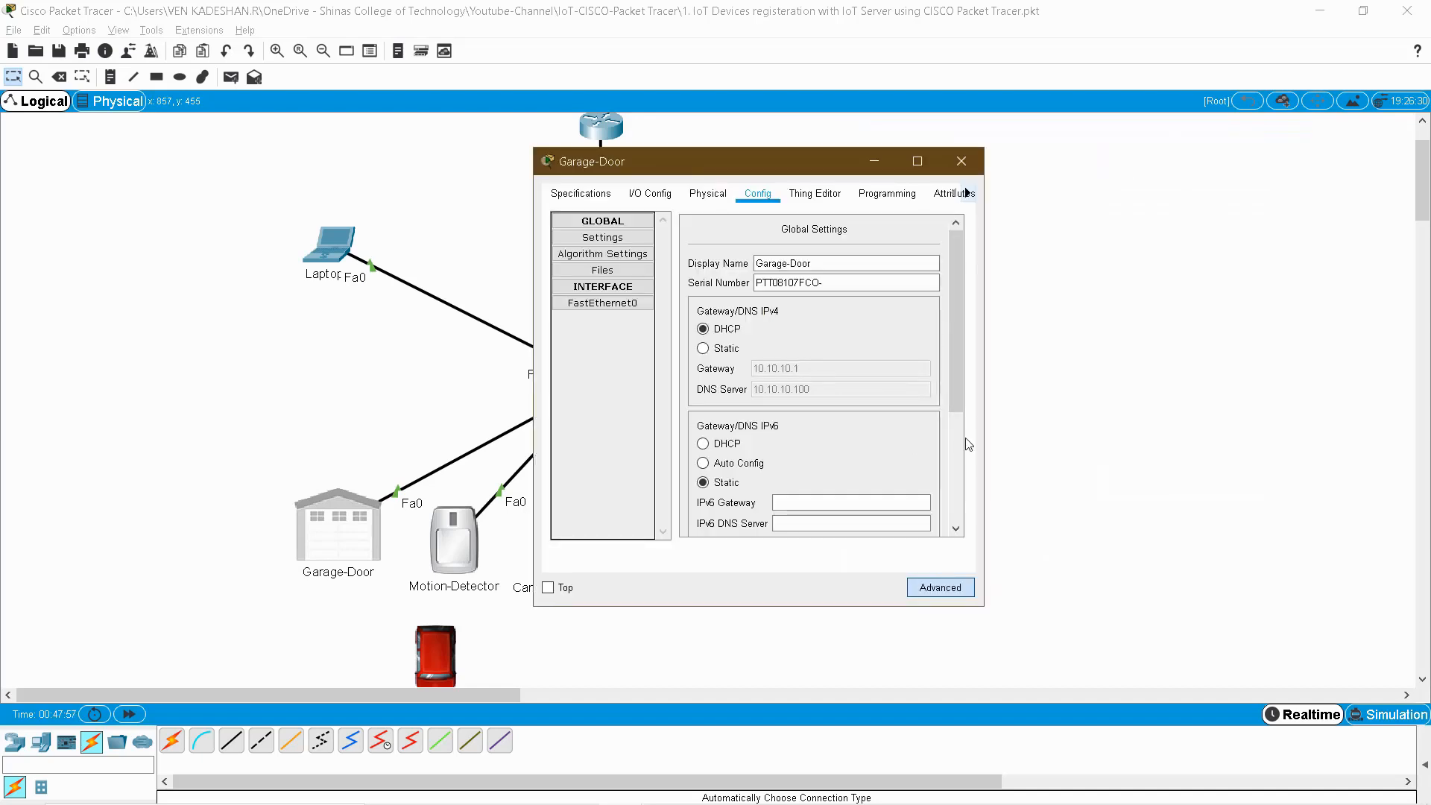
- Connect the Garage-Door to the remote IoT server at 10.10.10.100, entering the account's username and password
{"action": "scroll", "coordinate": [822, 475], "scroll_direction": "down", "scroll_amount": 3}
{"action": "left_click", "coordinate": [743, 423]}
{"action": "left_click", "coordinate": [833, 446]}
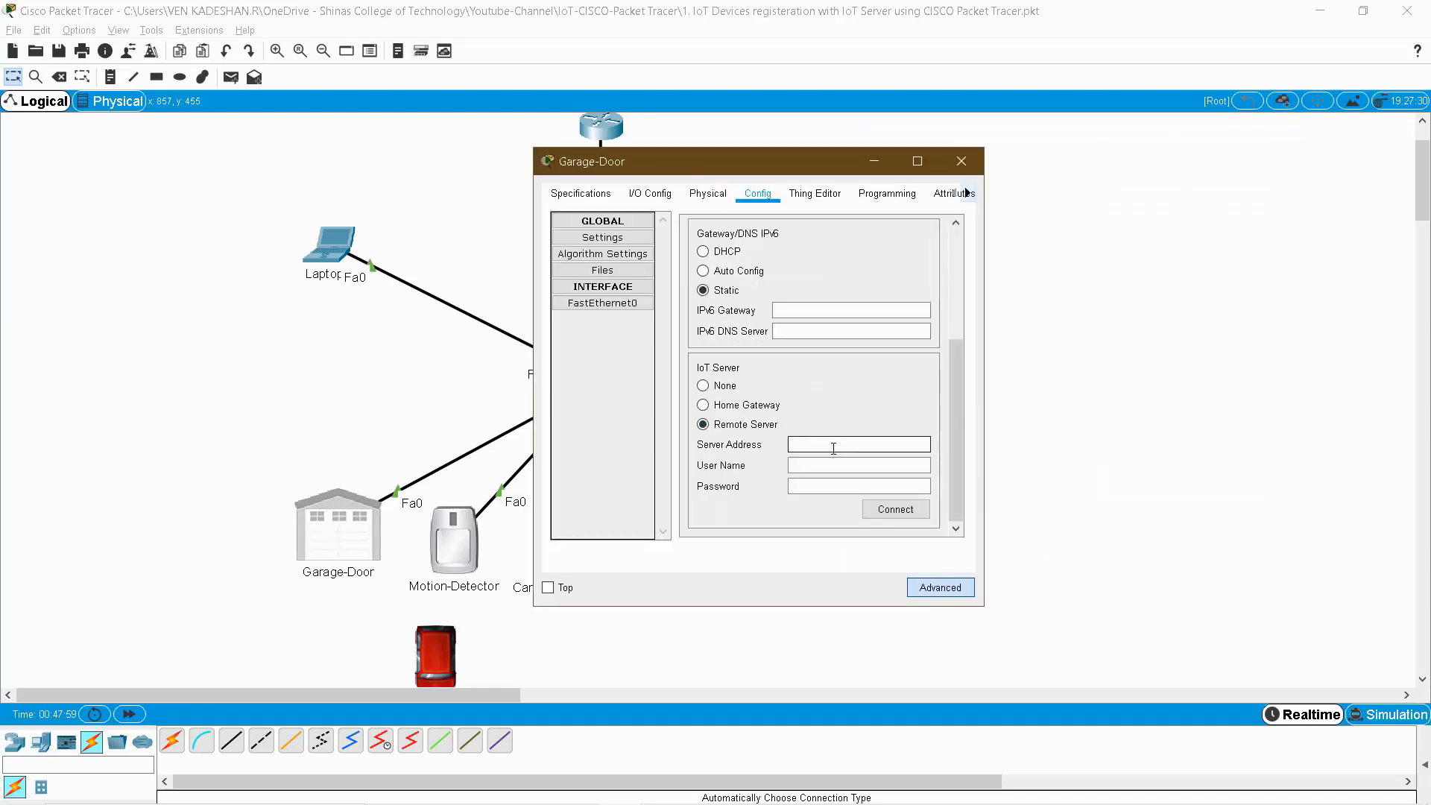
{"action": "type", "text": "10.10.10.100"}
{"action": "key", "text": "Tab"}
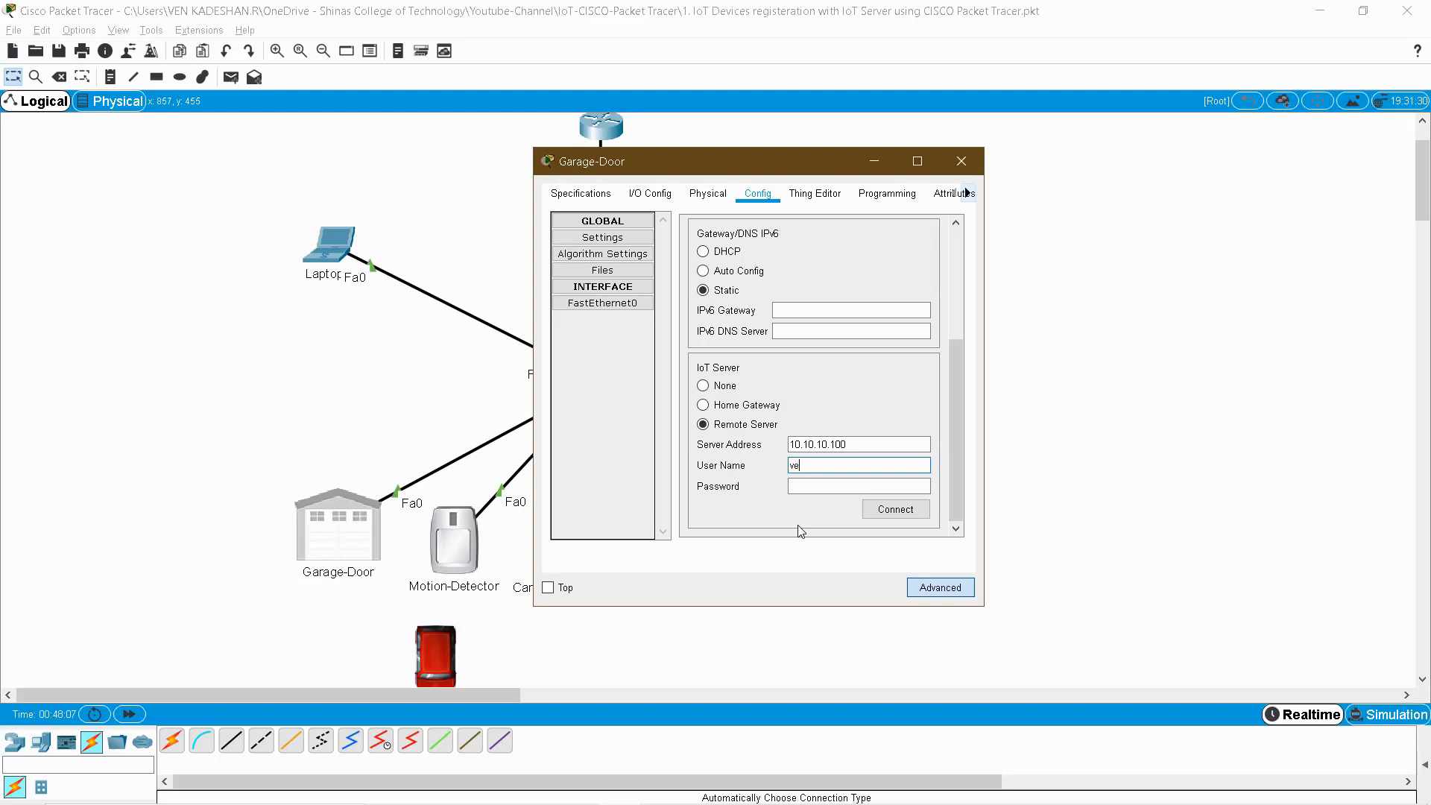
{"action": "key", "text": "Tab"}
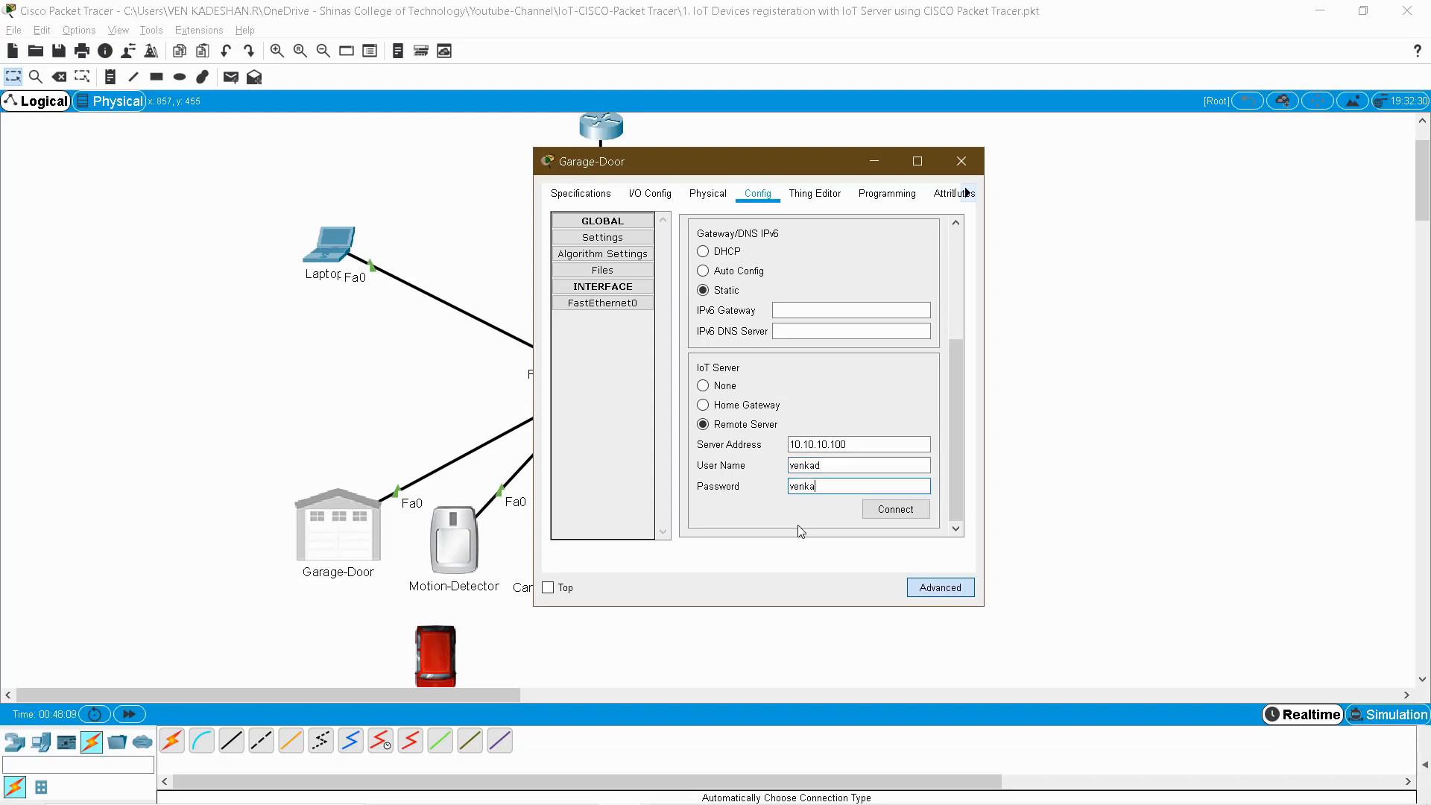
{"action": "left_click", "coordinate": [895, 509]}
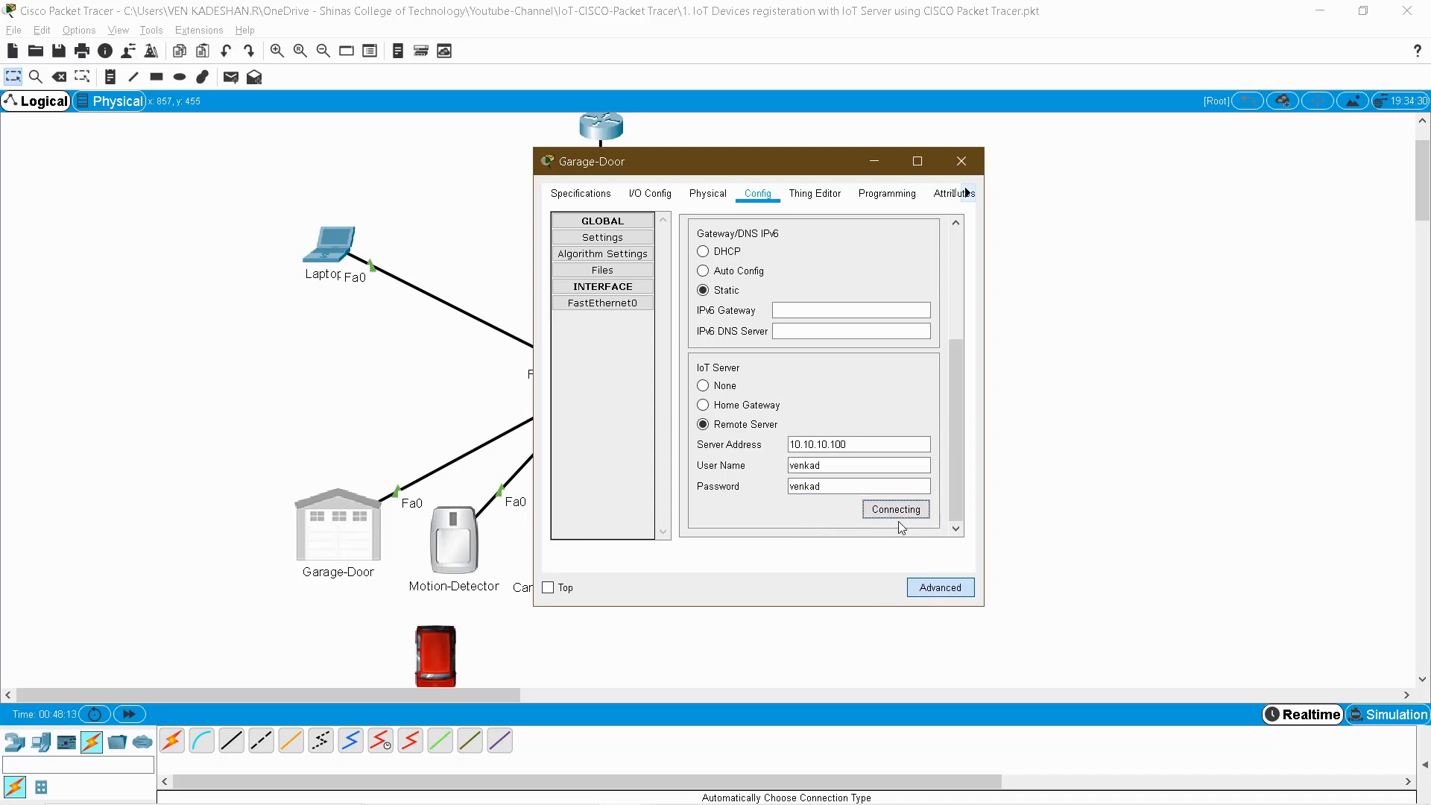
- Open the IoT Monitor on IoTServer, expand the Garage-Door entry and switch the door on
{"action": "left_click", "coordinate": [962, 161]}
{"action": "left_click", "coordinate": [927, 235]}
{"action": "left_click_drag", "start_coordinate": [712, 164], "coordinate": [1051, 163]}
{"action": "left_click", "coordinate": [1007, 195]}
{"action": "scroll", "coordinate": [1118, 372], "scroll_direction": "down", "scroll_amount": 3}
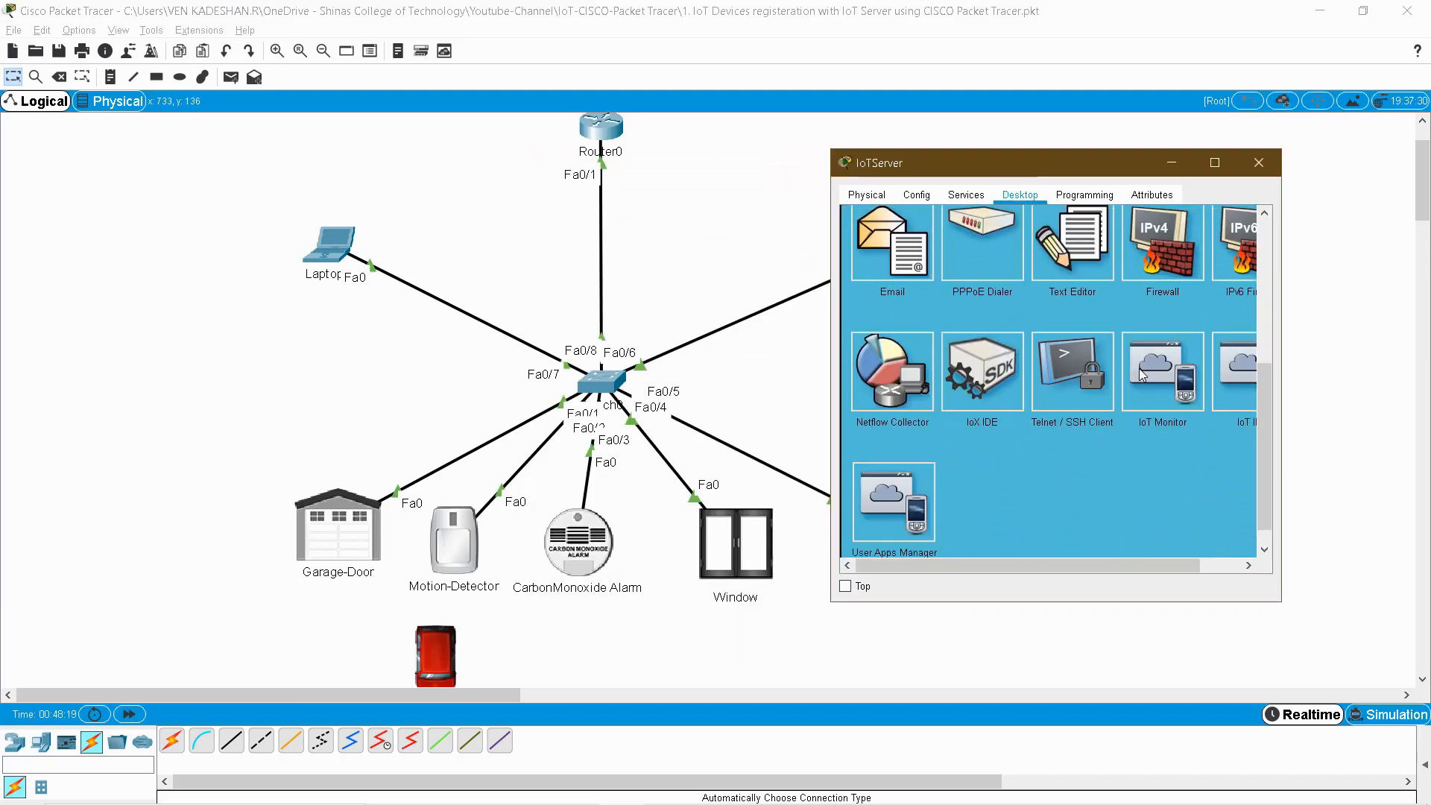
{"action": "left_click", "coordinate": [1170, 394]}
{"action": "left_click", "coordinate": [967, 267]}
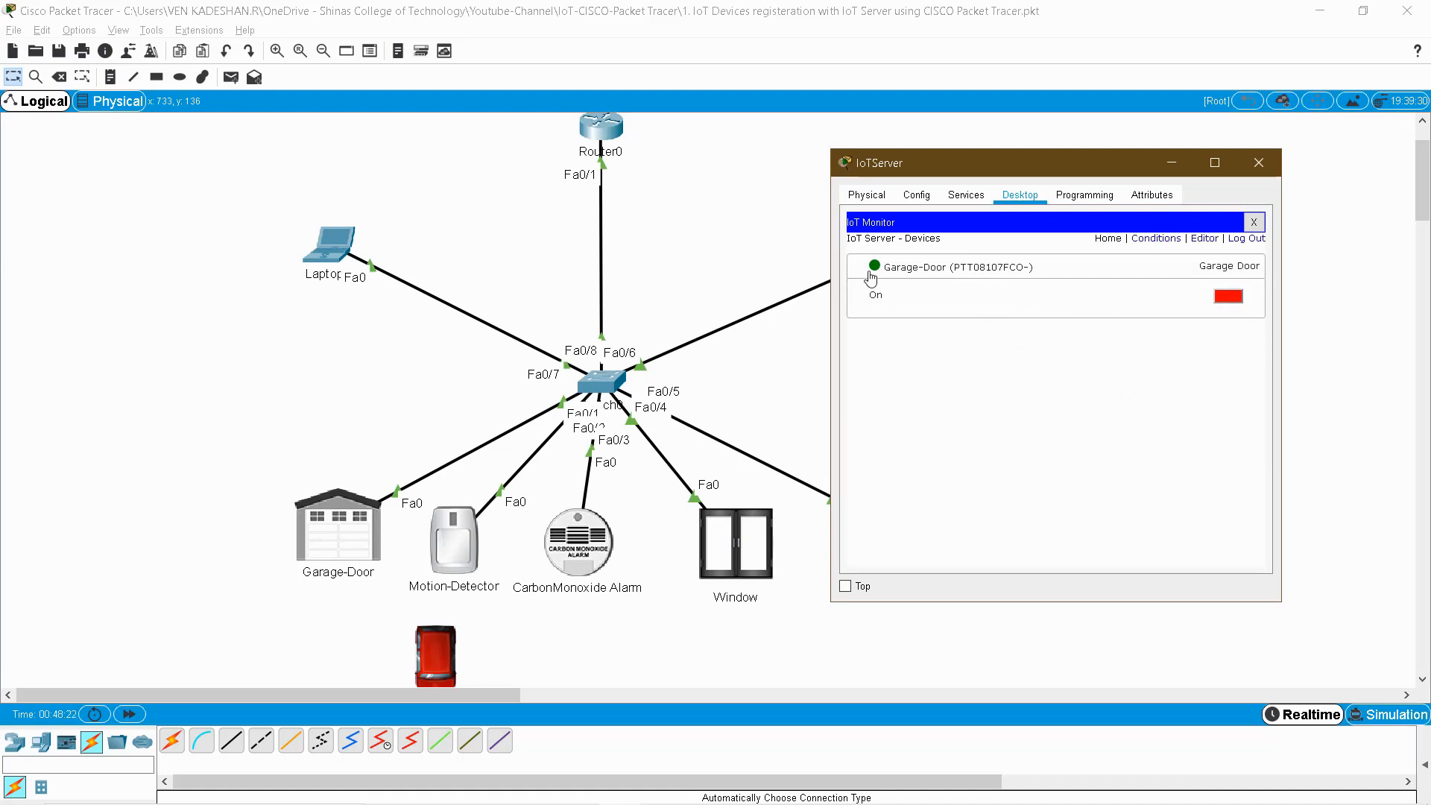
{"action": "left_click", "coordinate": [1230, 298]}
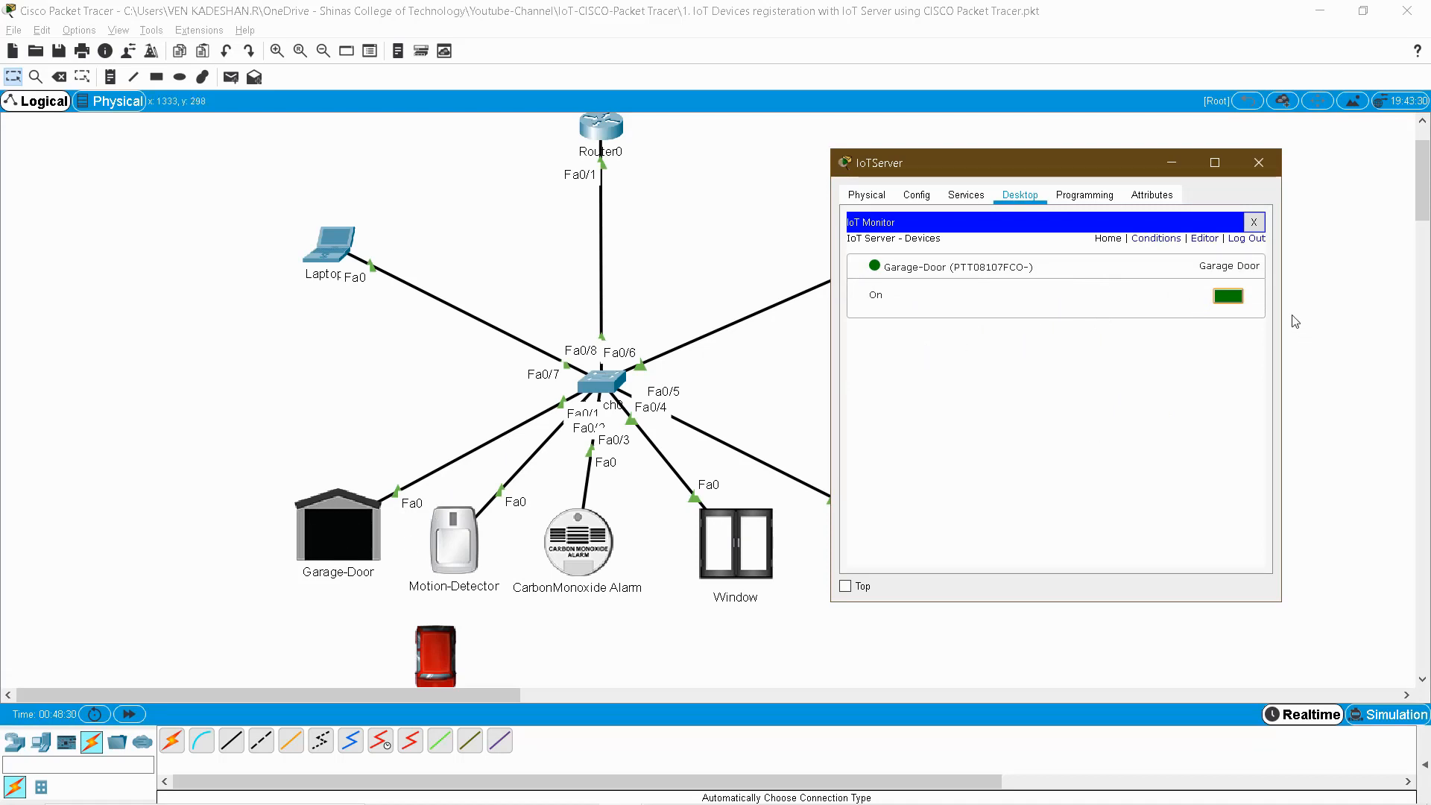
- Switch the Garage-Door off from the IoT Monitor
{"action": "left_click", "coordinate": [1230, 296]}
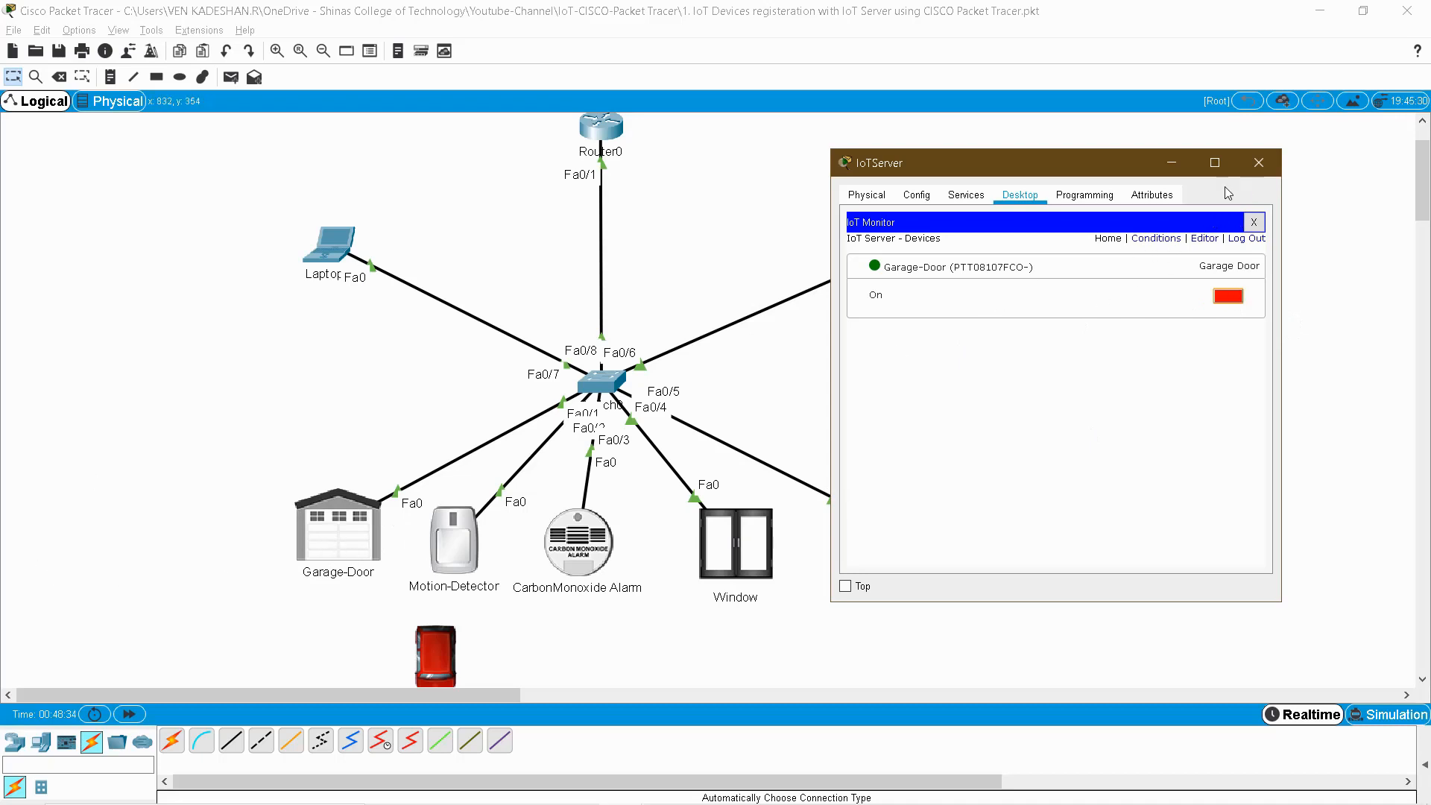
- Set the Motion-Detector's IPv4 gateway and DNS assignment to DHCP in its global settings
{"action": "left_click", "coordinate": [451, 540]}
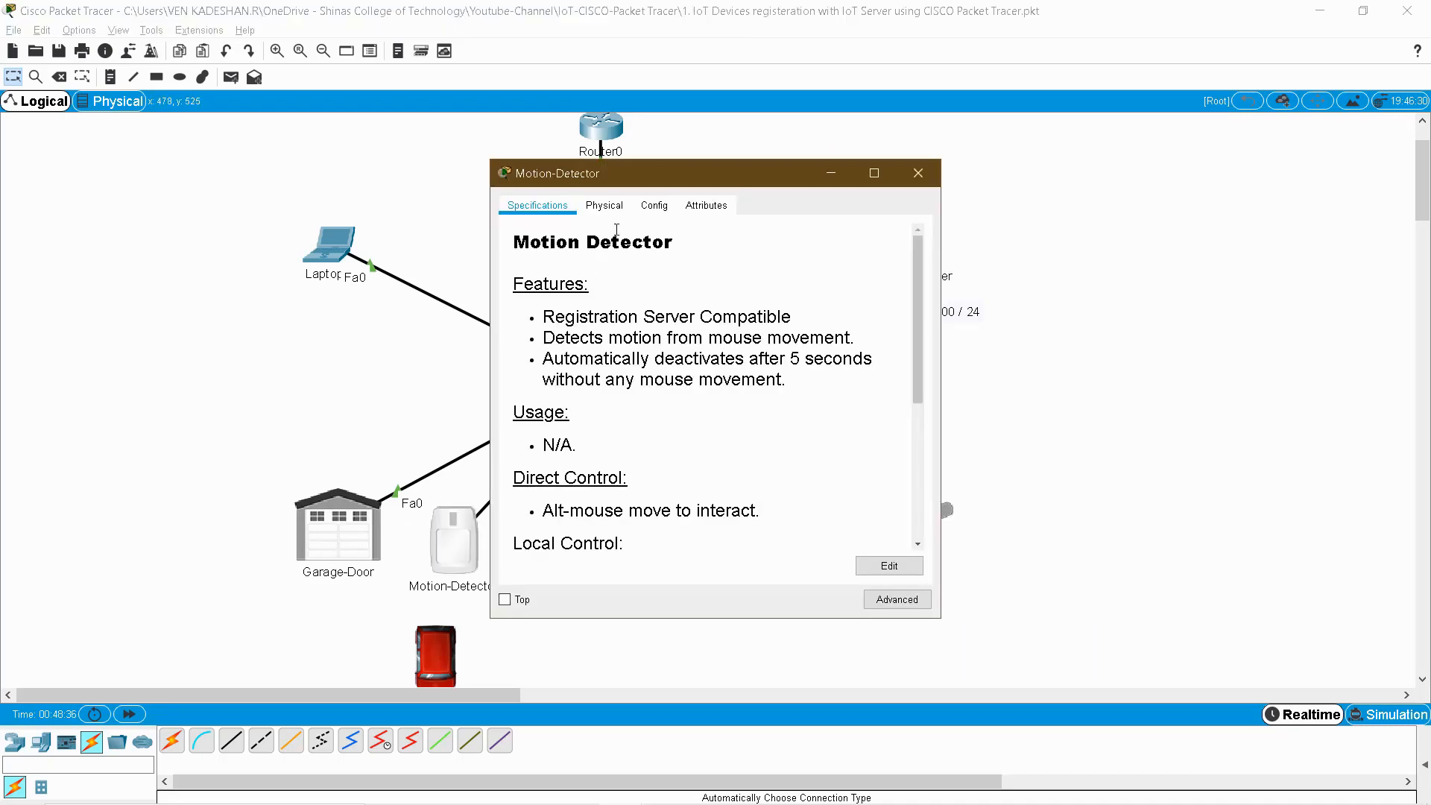
{"action": "left_click", "coordinate": [654, 206]}
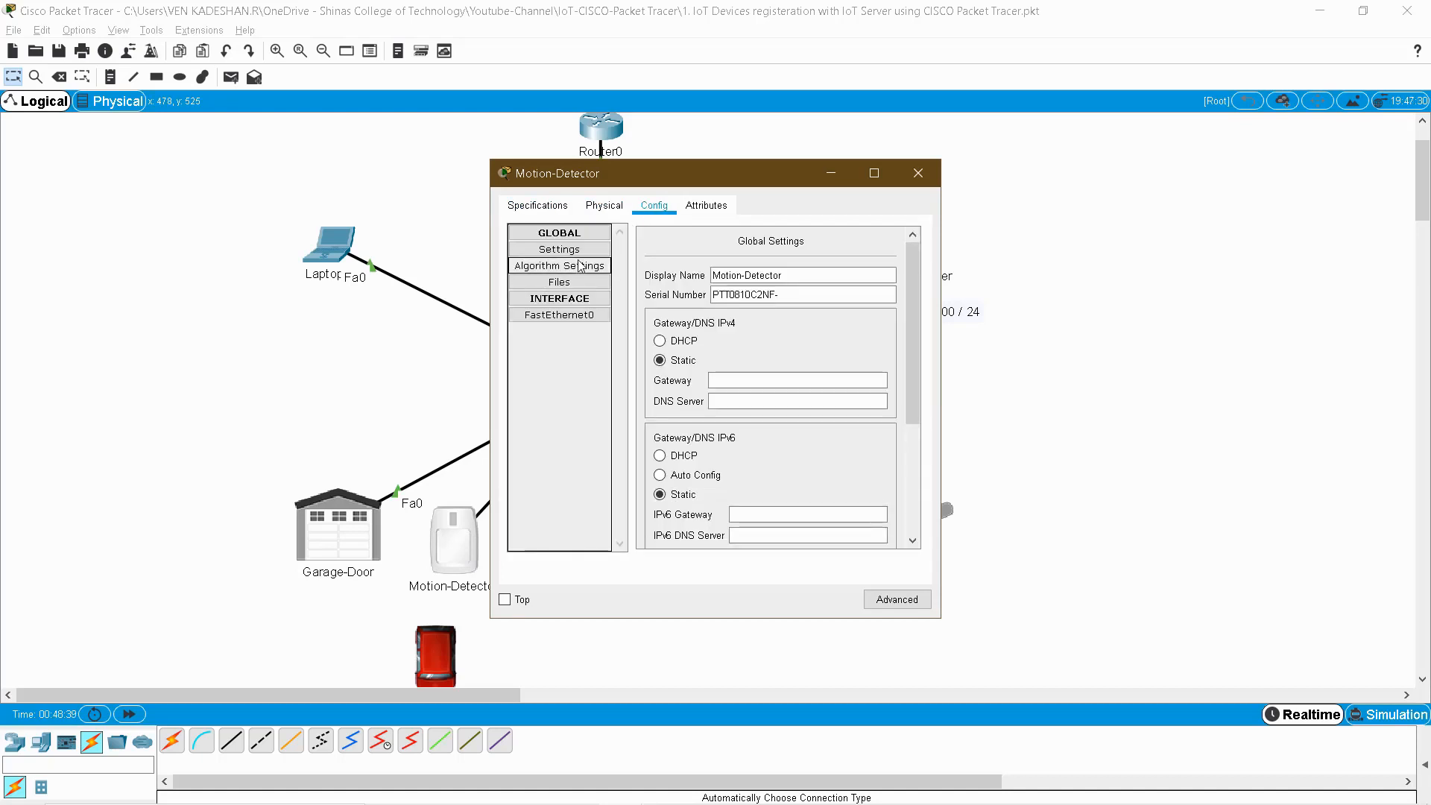
{"action": "left_click", "coordinate": [582, 257]}
{"action": "left_click", "coordinate": [684, 342]}
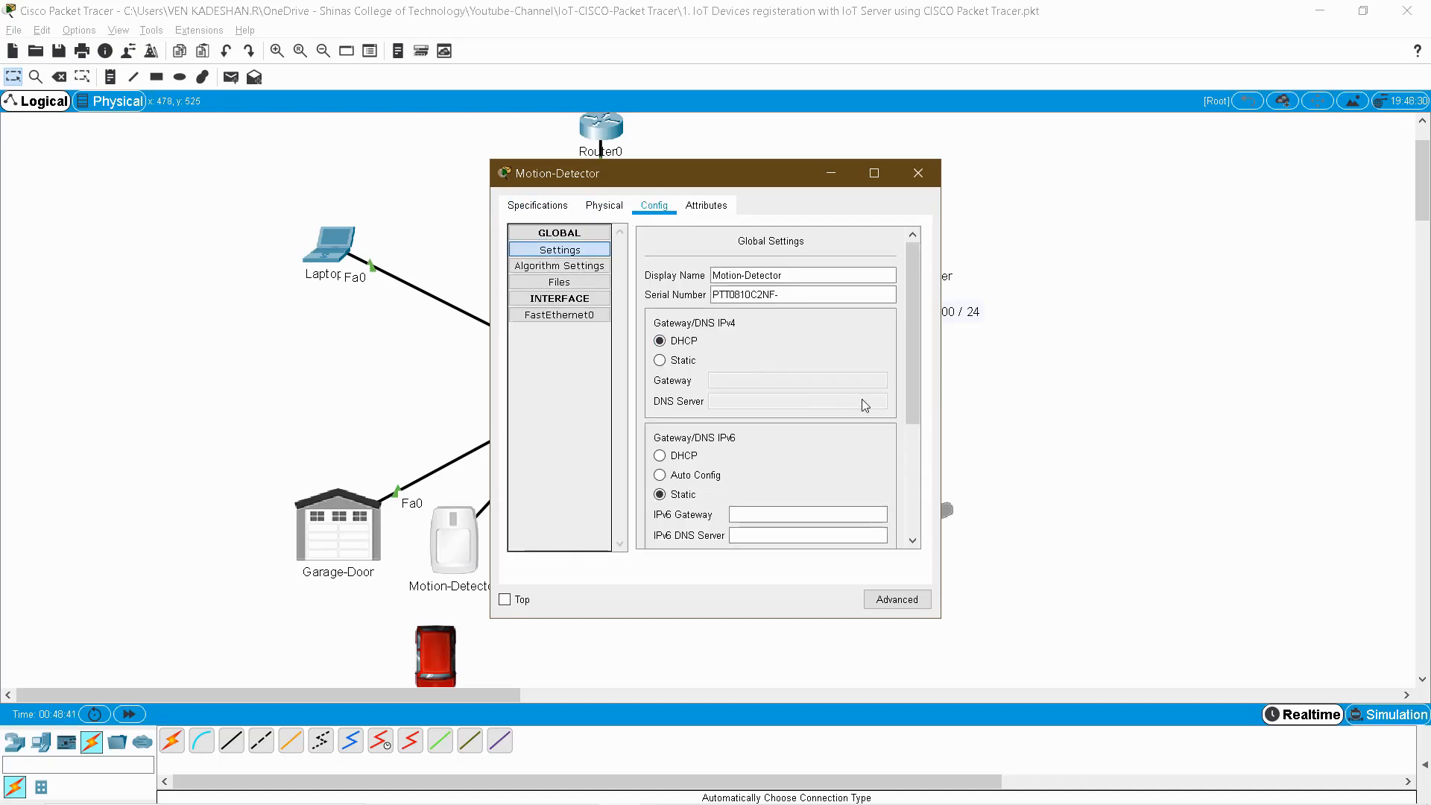
- Connect the Motion-Detector to the remote IoT server at 10.10.10.100 with the account's username and password, and close its window
{"action": "left_click_drag", "start_coordinate": [918, 389], "coordinate": [916, 535]}
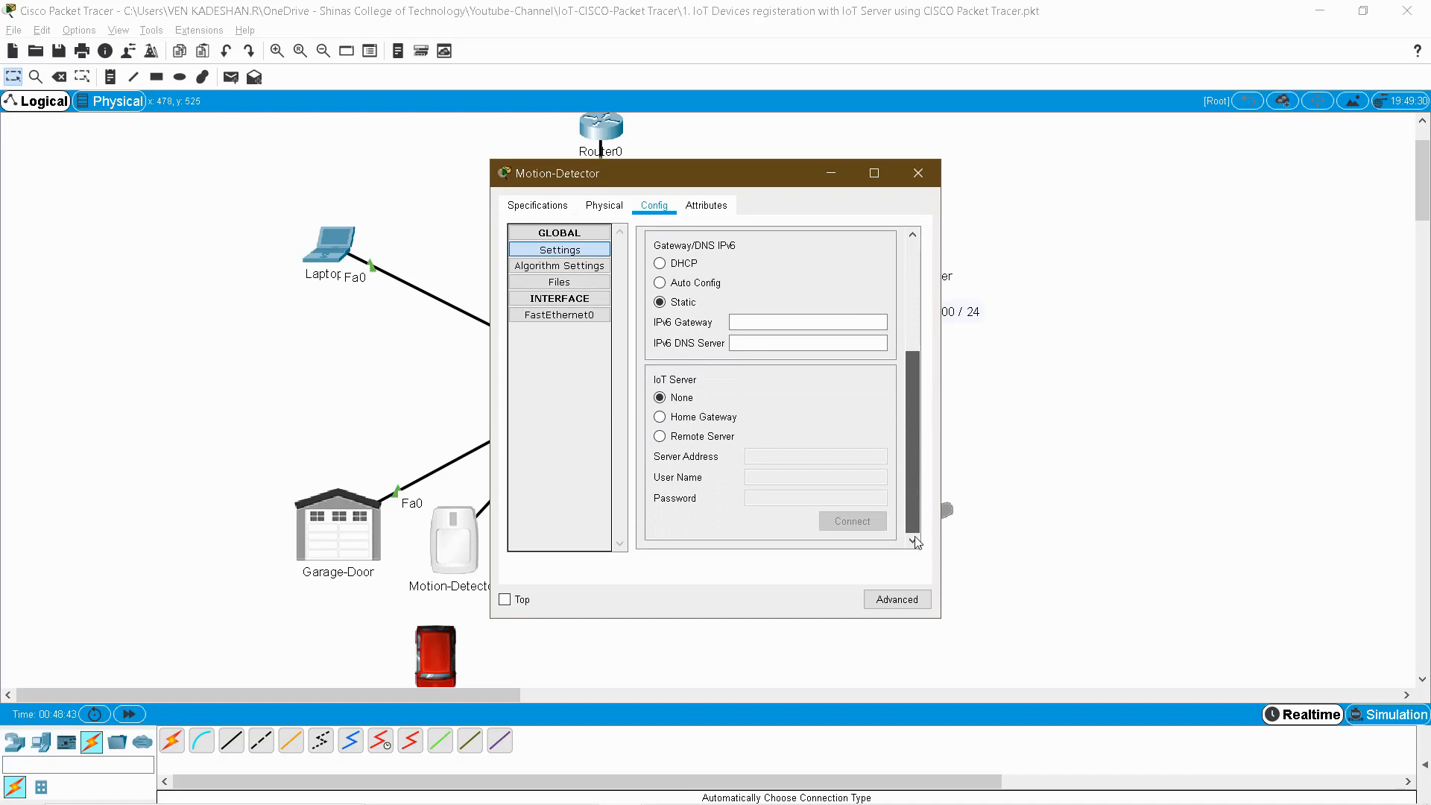
{"action": "left_click", "coordinate": [706, 438]}
{"action": "left_click", "coordinate": [773, 455]}
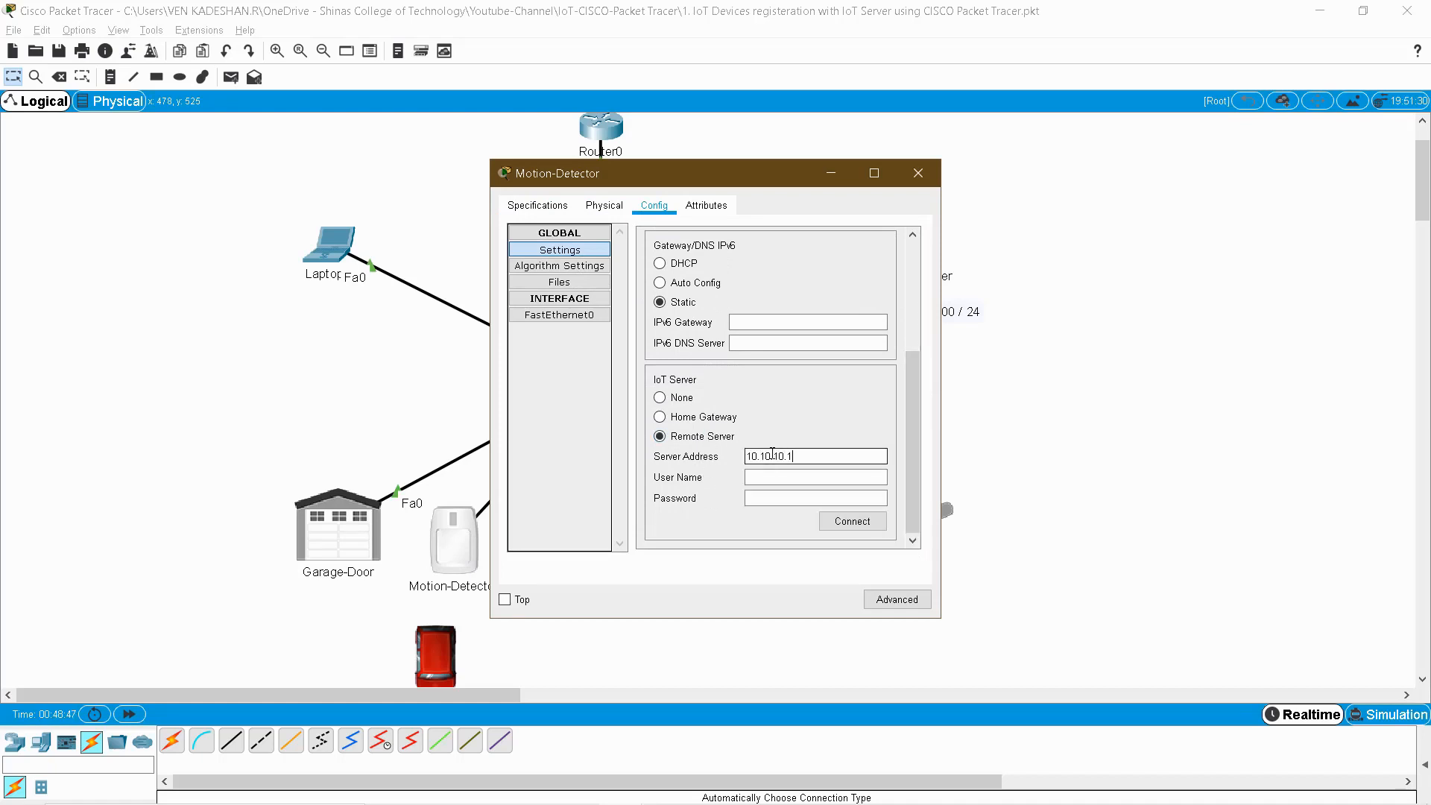
{"action": "key", "text": "Tab"}
{"action": "type", "text": "venkade"}
{"action": "key", "text": "BackSpace"}
{"action": "key", "text": "Tab"}
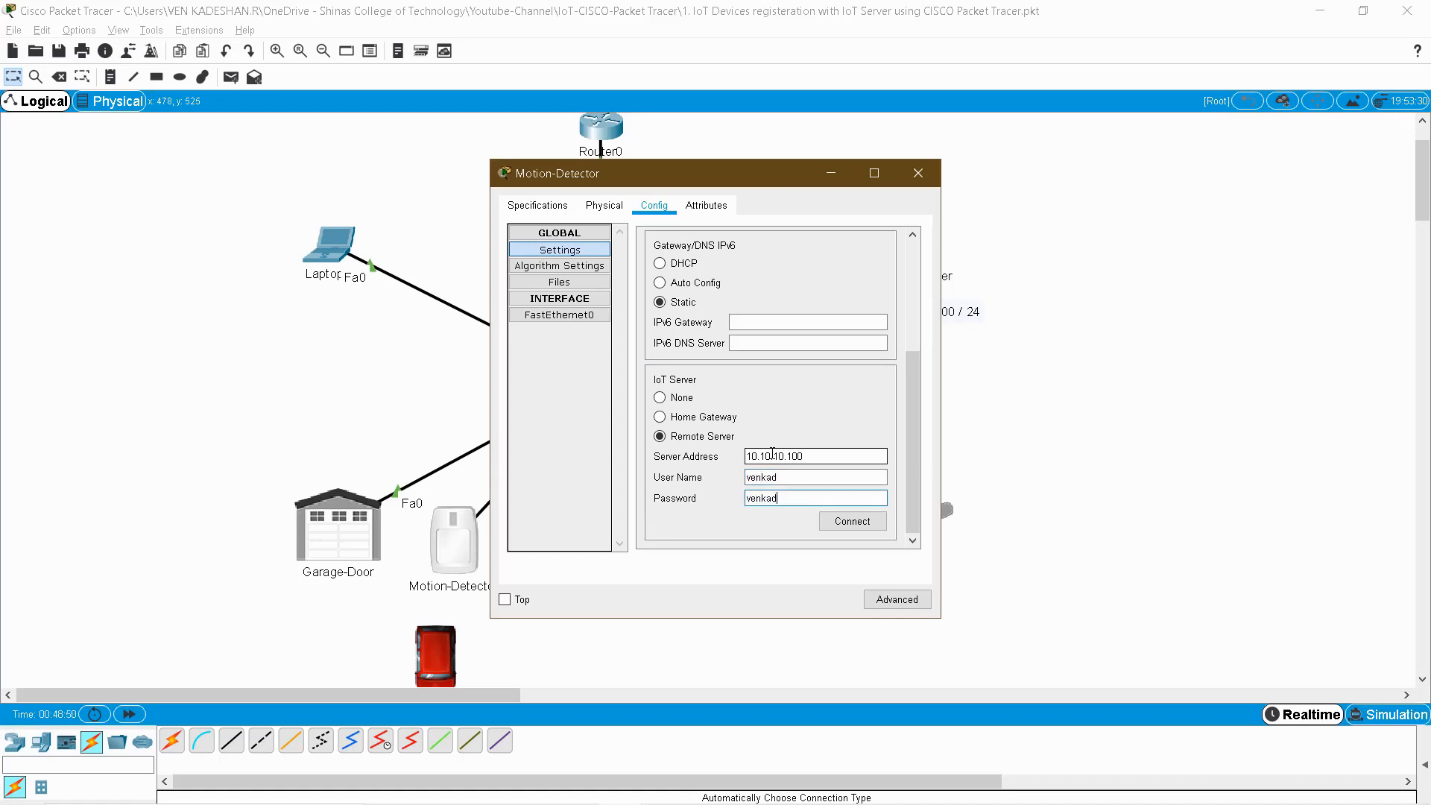
{"action": "left_click", "coordinate": [850, 521]}
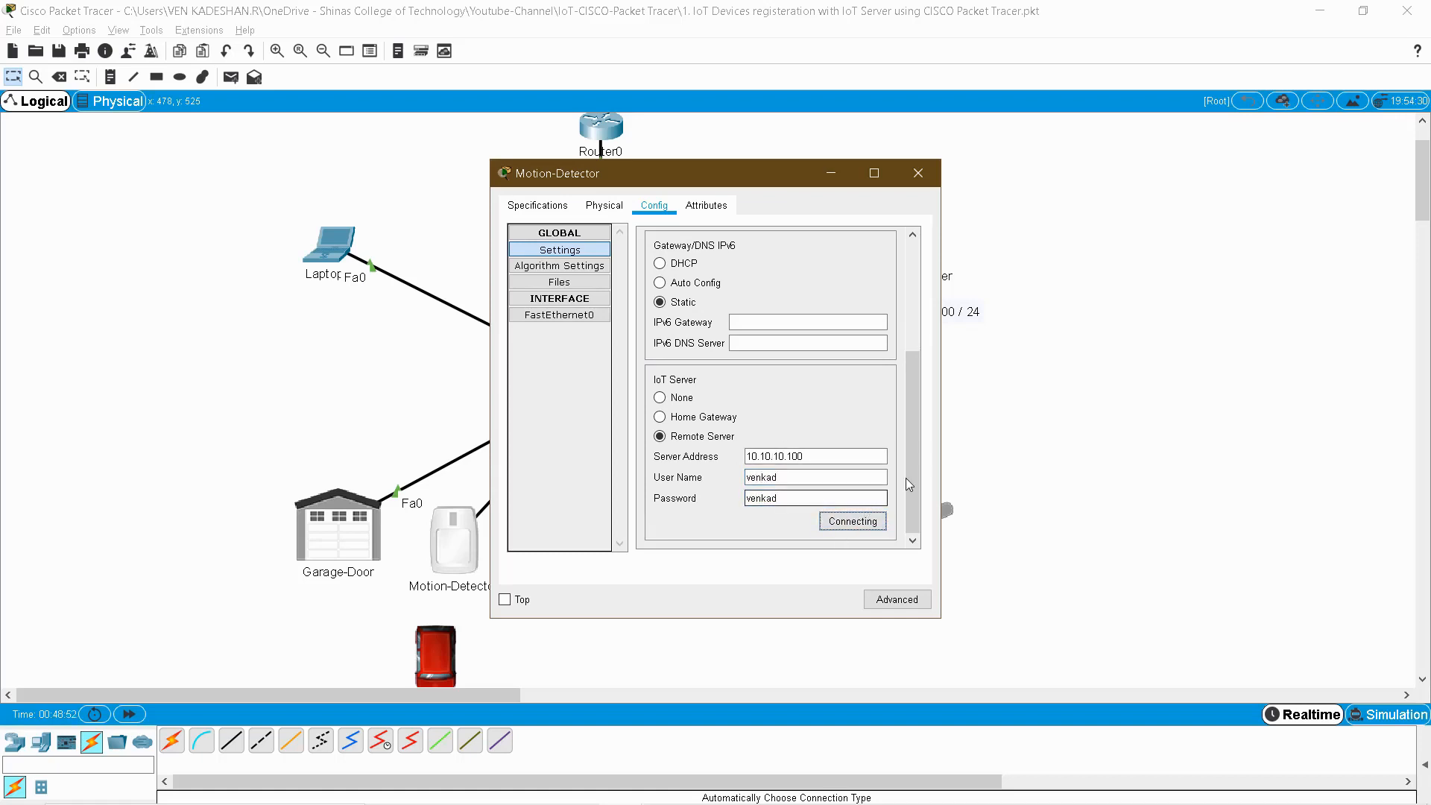
{"action": "left_click", "coordinate": [924, 171]}
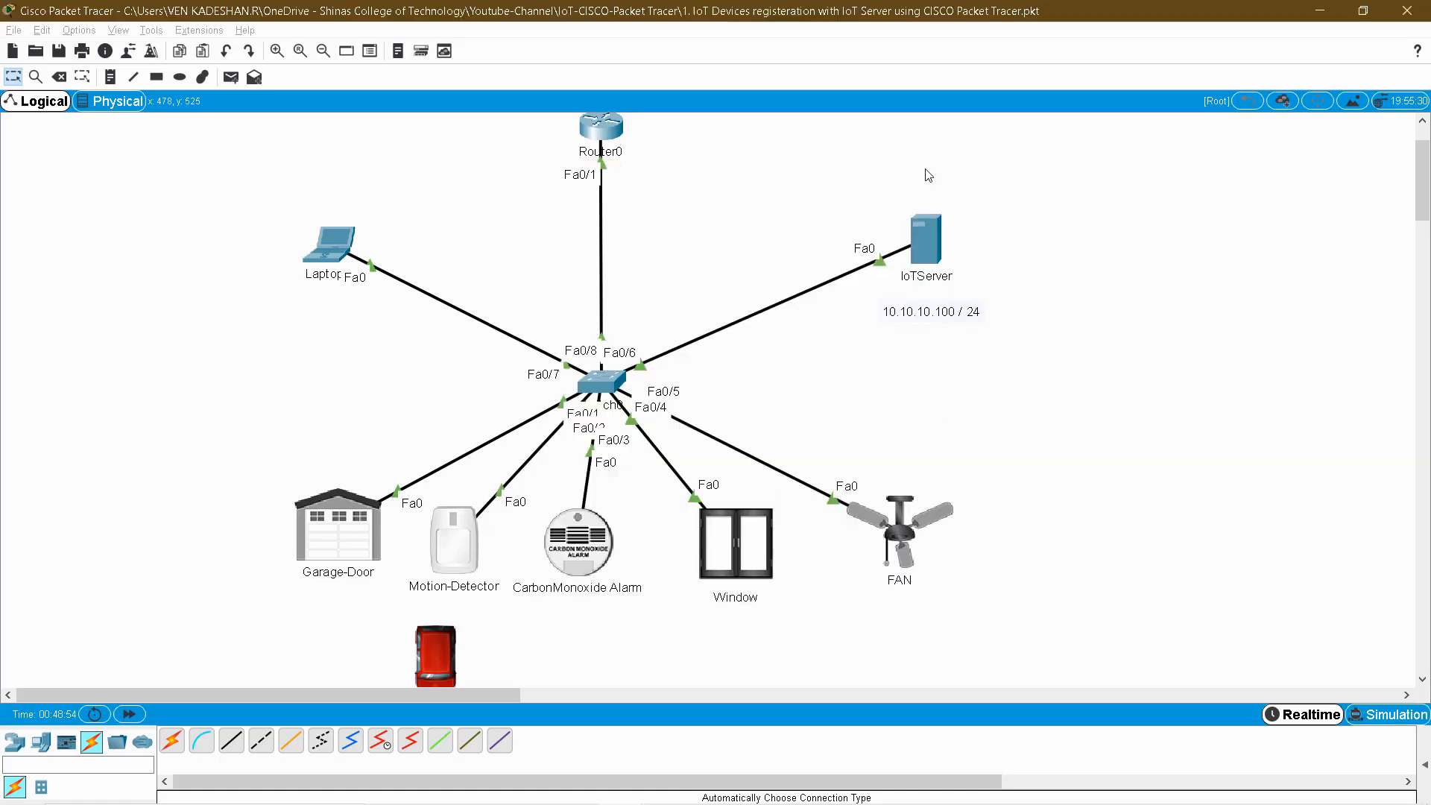
- Set the CarbonMonoxide Alarm's IPv4 gateway and DNS assignment to DHCP
{"action": "left_click", "coordinate": [591, 555]}
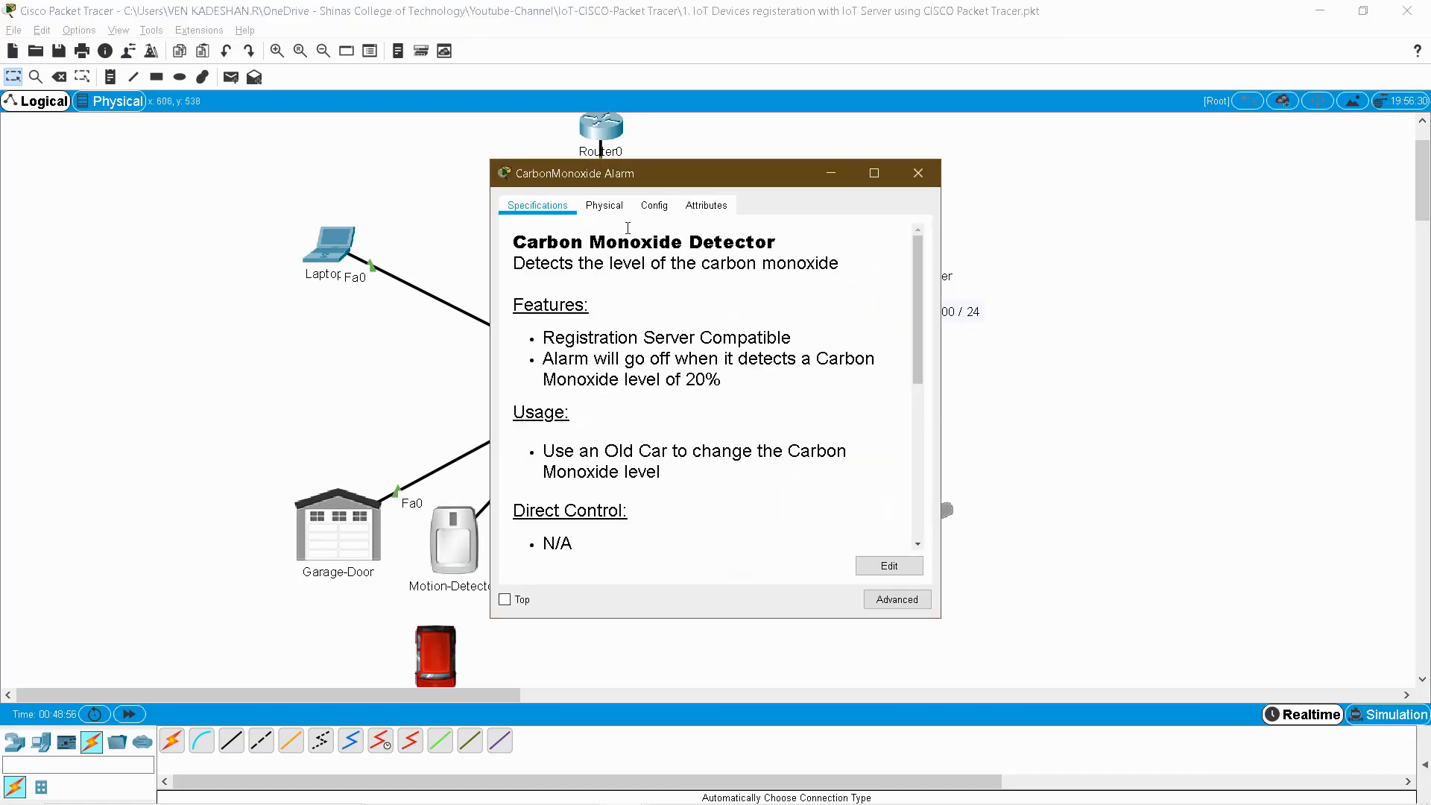
{"action": "left_click", "coordinate": [653, 205]}
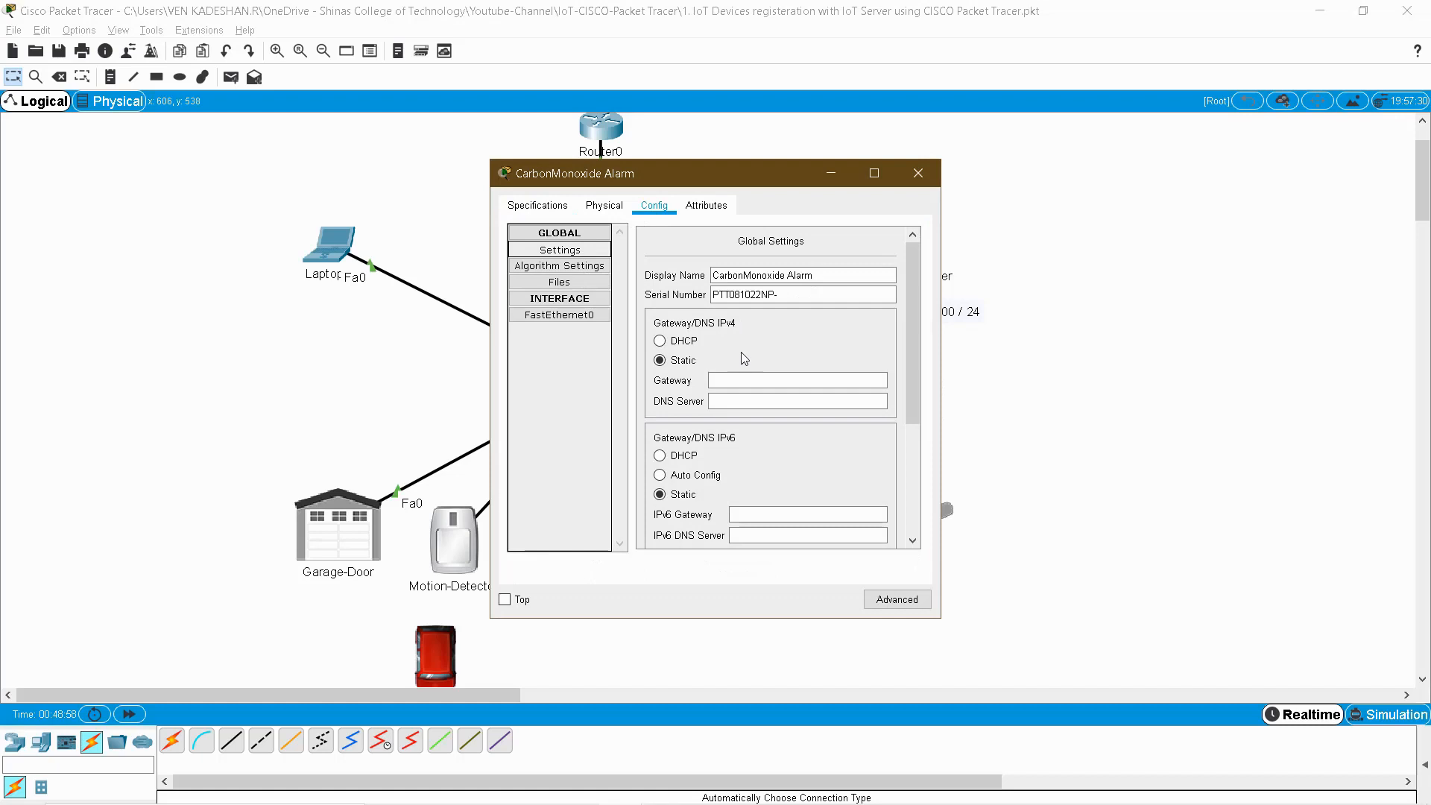
{"action": "left_click", "coordinate": [660, 340]}
- Connect the CarbonMonoxide Alarm to the remote IoT server at 10.10.10.100 with the account's username and password, and close its window
{"action": "scroll", "coordinate": [911, 346], "scroll_direction": "down", "scroll_amount": 3}
{"action": "scroll", "coordinate": [929, 432], "scroll_direction": "down", "scroll_amount": 3}
{"action": "left_click", "coordinate": [727, 437]}
{"action": "left_click", "coordinate": [788, 455]}
{"action": "type", "text": "10.10.100"}
{"action": "key", "text": "Tab"}
{"action": "type", "text": "venkad"}
{"action": "key", "text": "Tab"}
{"action": "type", "text": "venkad"}
{"action": "left_click", "coordinate": [852, 521]}
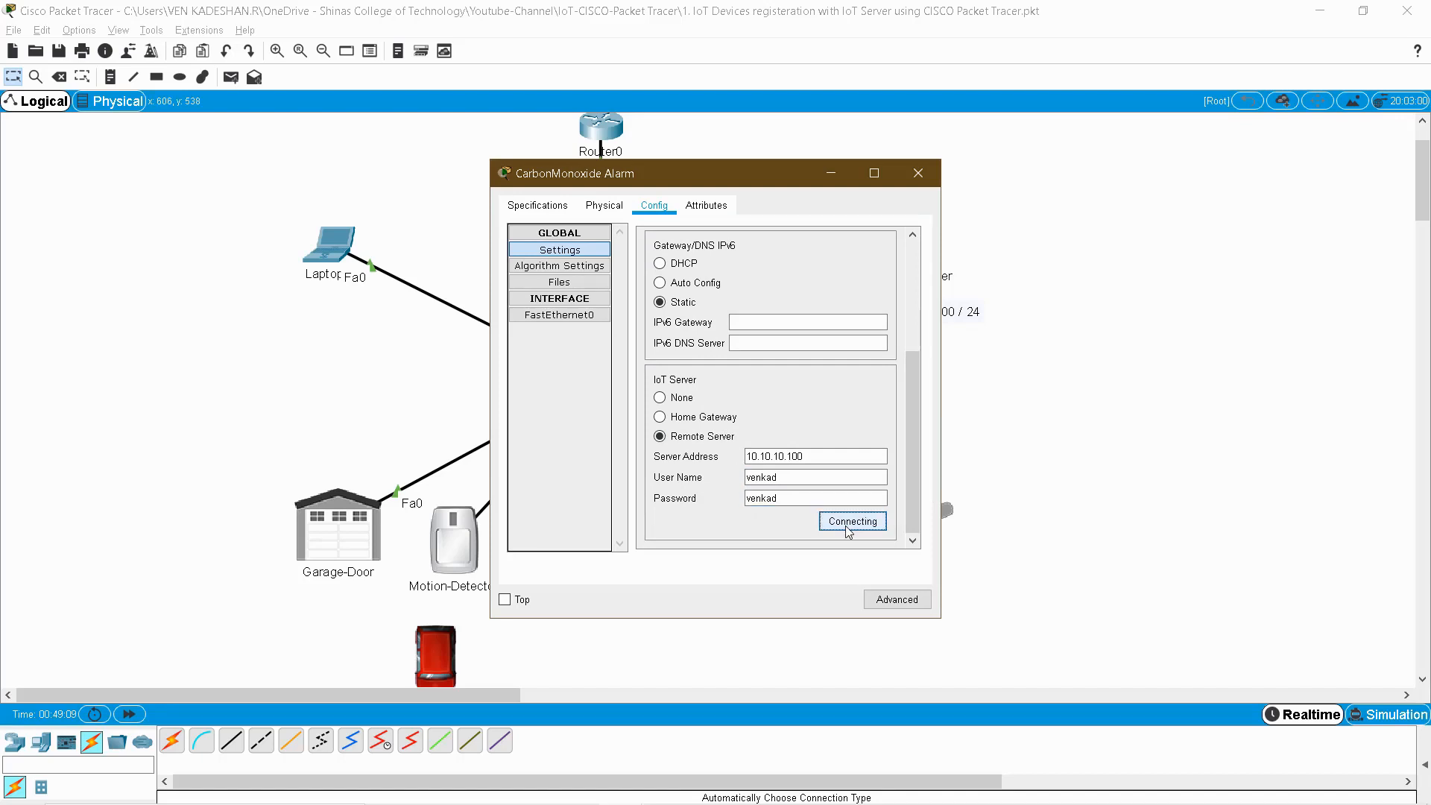
{"action": "left_click", "coordinate": [925, 176]}
- Set the Window device's IPv4 gateway and DNS assignment to DHCP in its global settings
{"action": "left_click", "coordinate": [738, 551]}
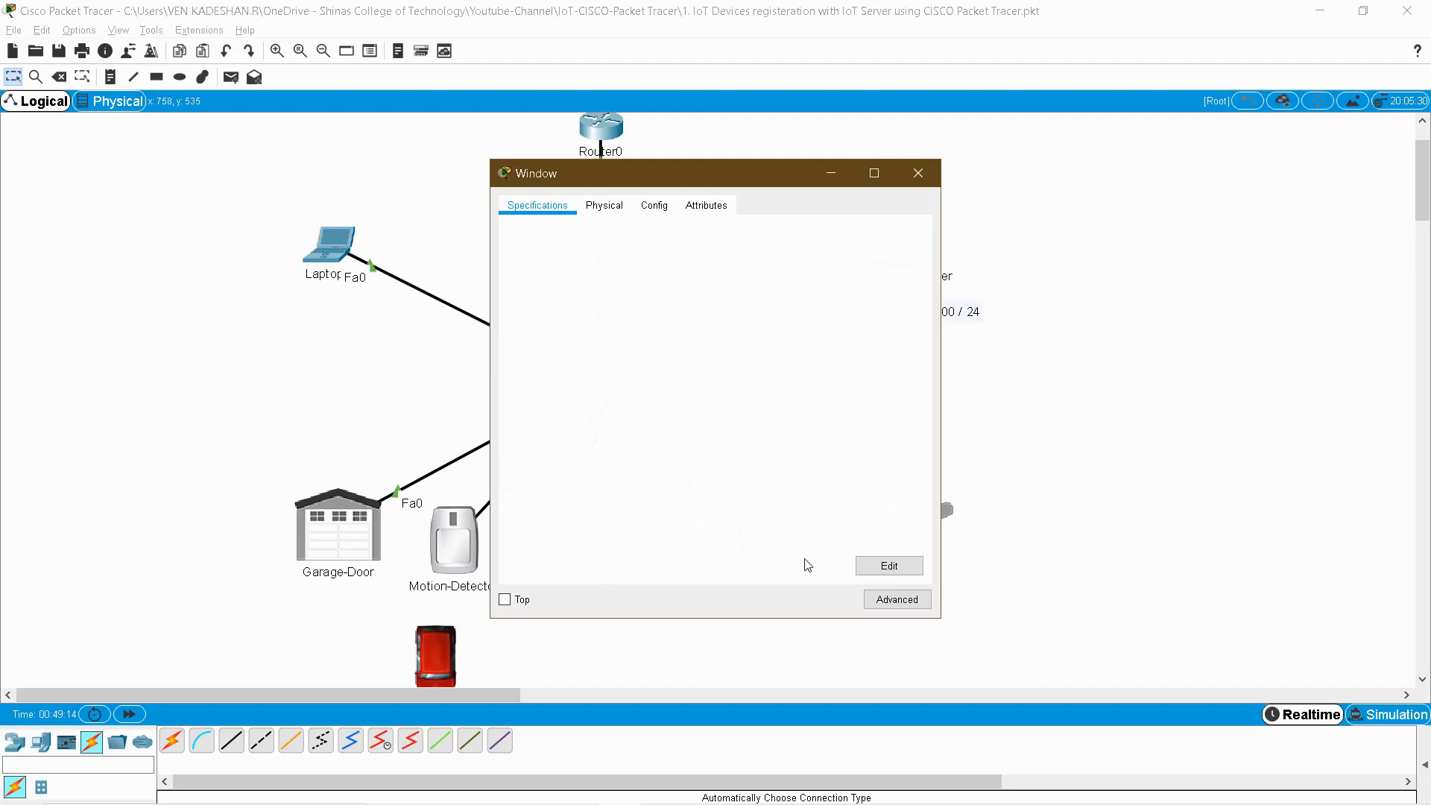
{"action": "left_click", "coordinate": [656, 207]}
{"action": "left_click", "coordinate": [571, 265]}
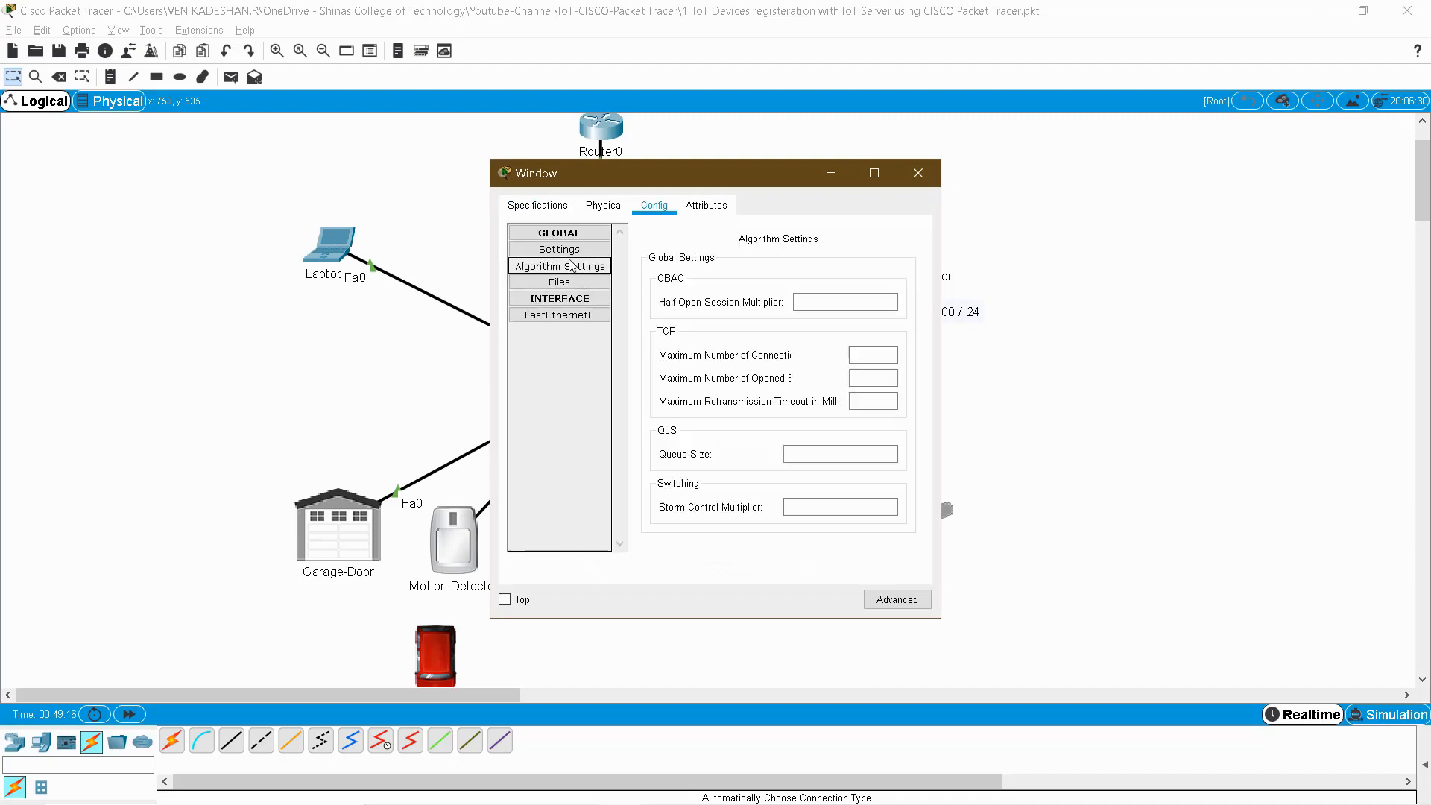
{"action": "left_click", "coordinate": [573, 251]}
{"action": "left_click", "coordinate": [684, 341]}
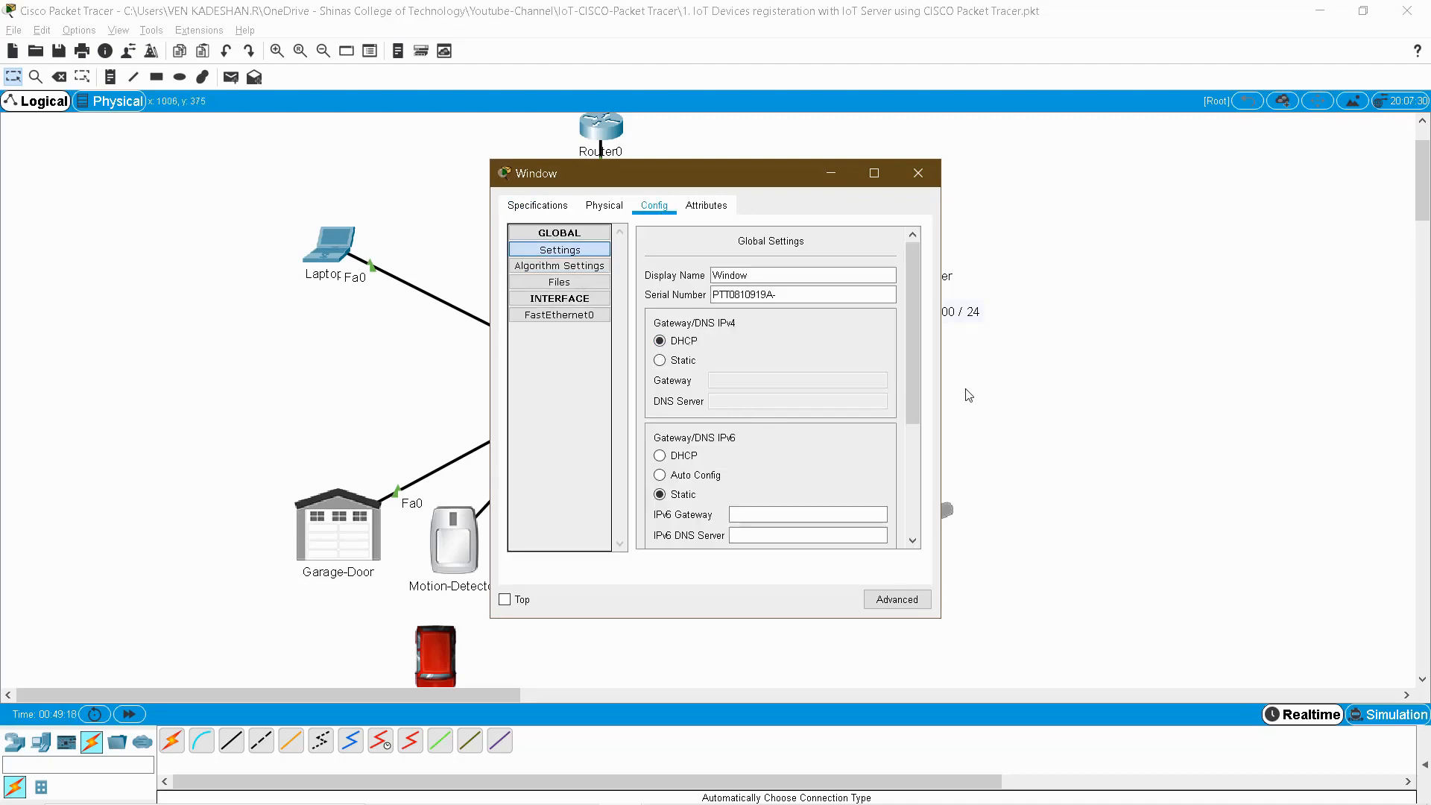
- Connect the Window device to the remote IoT server at 10.10.10.100 with the account's username and password, and close its configuration
{"action": "left_click_drag", "start_coordinate": [910, 373], "coordinate": [910, 507]}
{"action": "left_click", "coordinate": [727, 437]}
{"action": "left_click", "coordinate": [784, 454]}
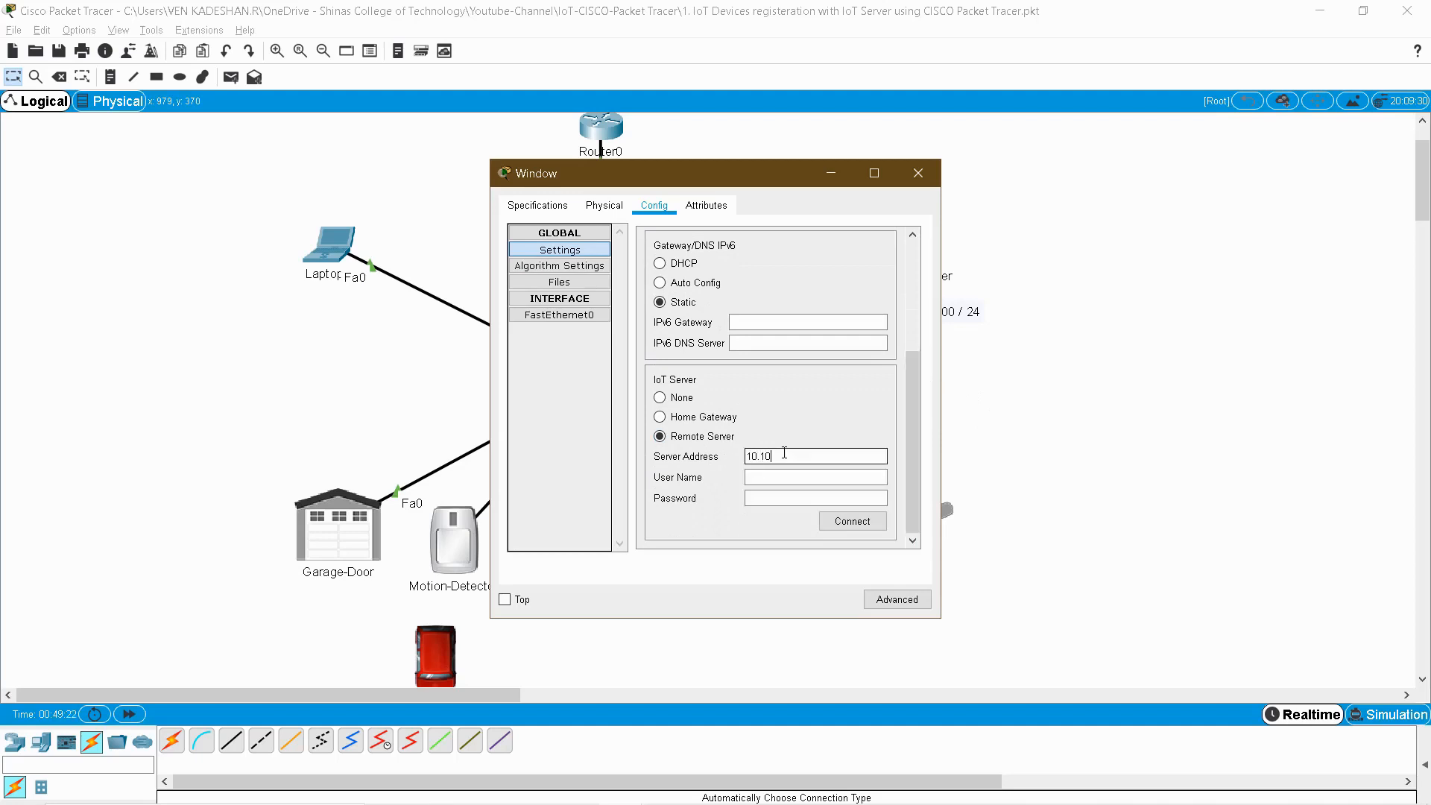
{"action": "type", "text": "10.10.10.100"}
{"action": "key", "text": "Tab"}
{"action": "key", "text": "Tab"}
{"action": "type", "text": "ven"}
{"action": "left_click", "coordinate": [852, 521]}
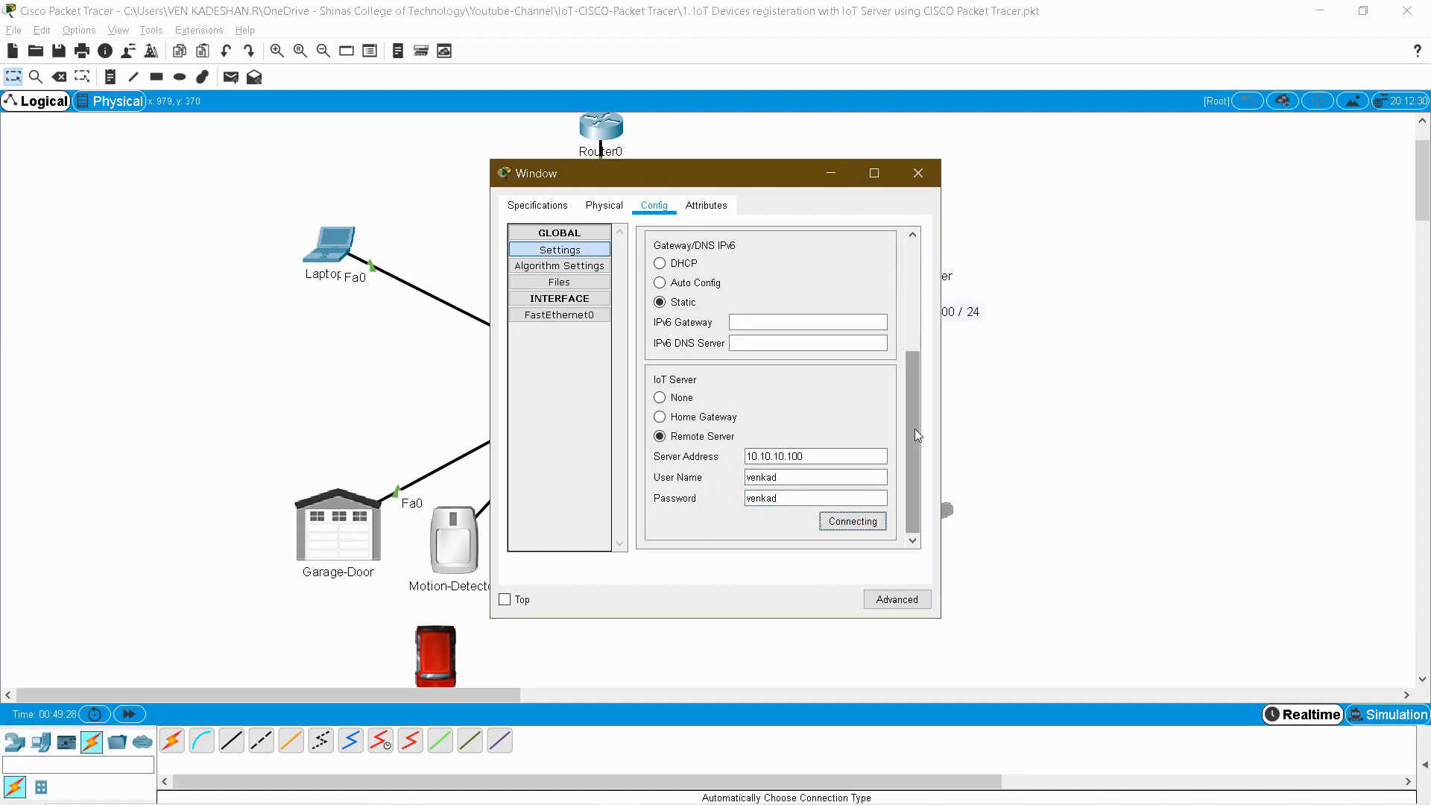
{"action": "left_click_drag", "start_coordinate": [914, 430], "coordinate": [937, 455]}
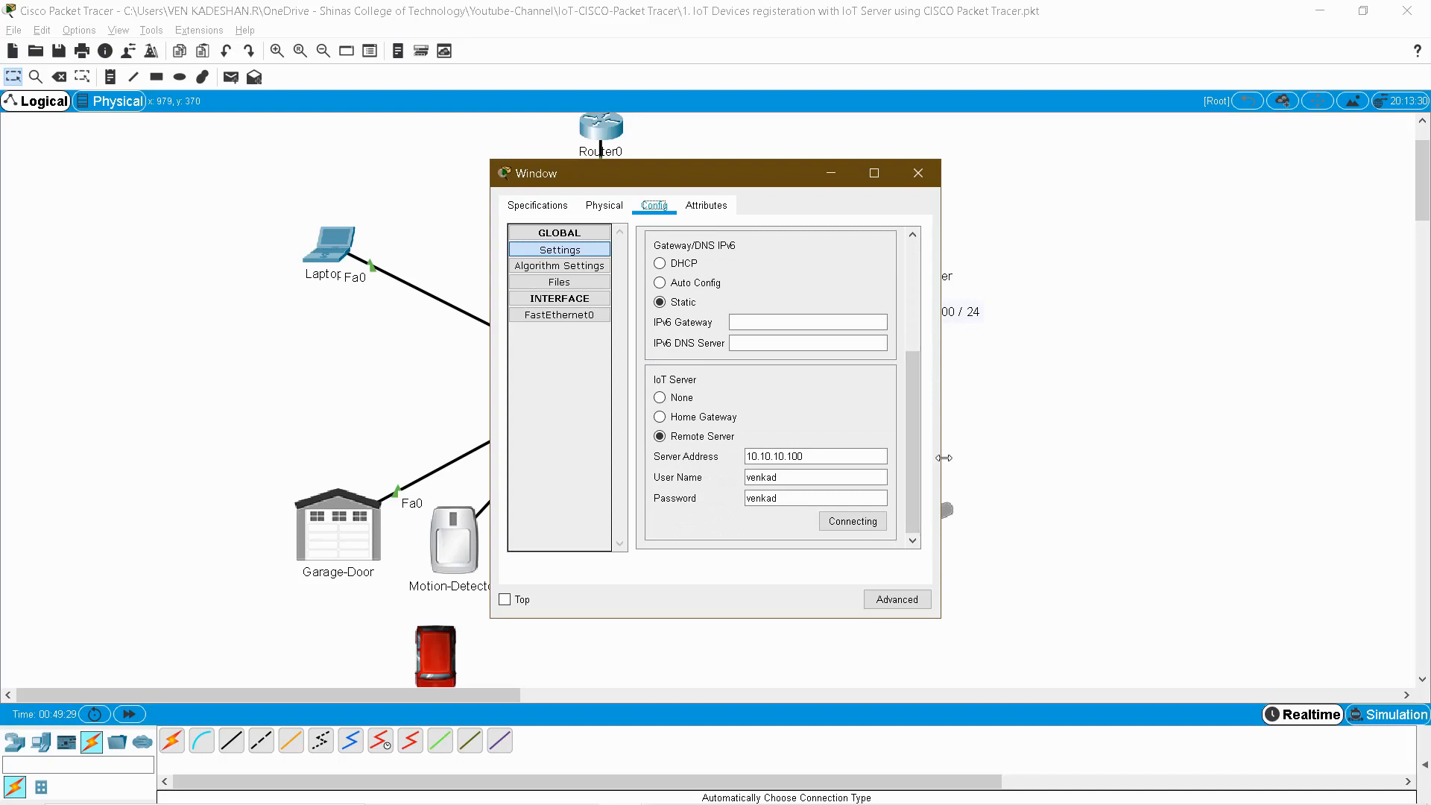
{"action": "left_click", "coordinate": [919, 173]}
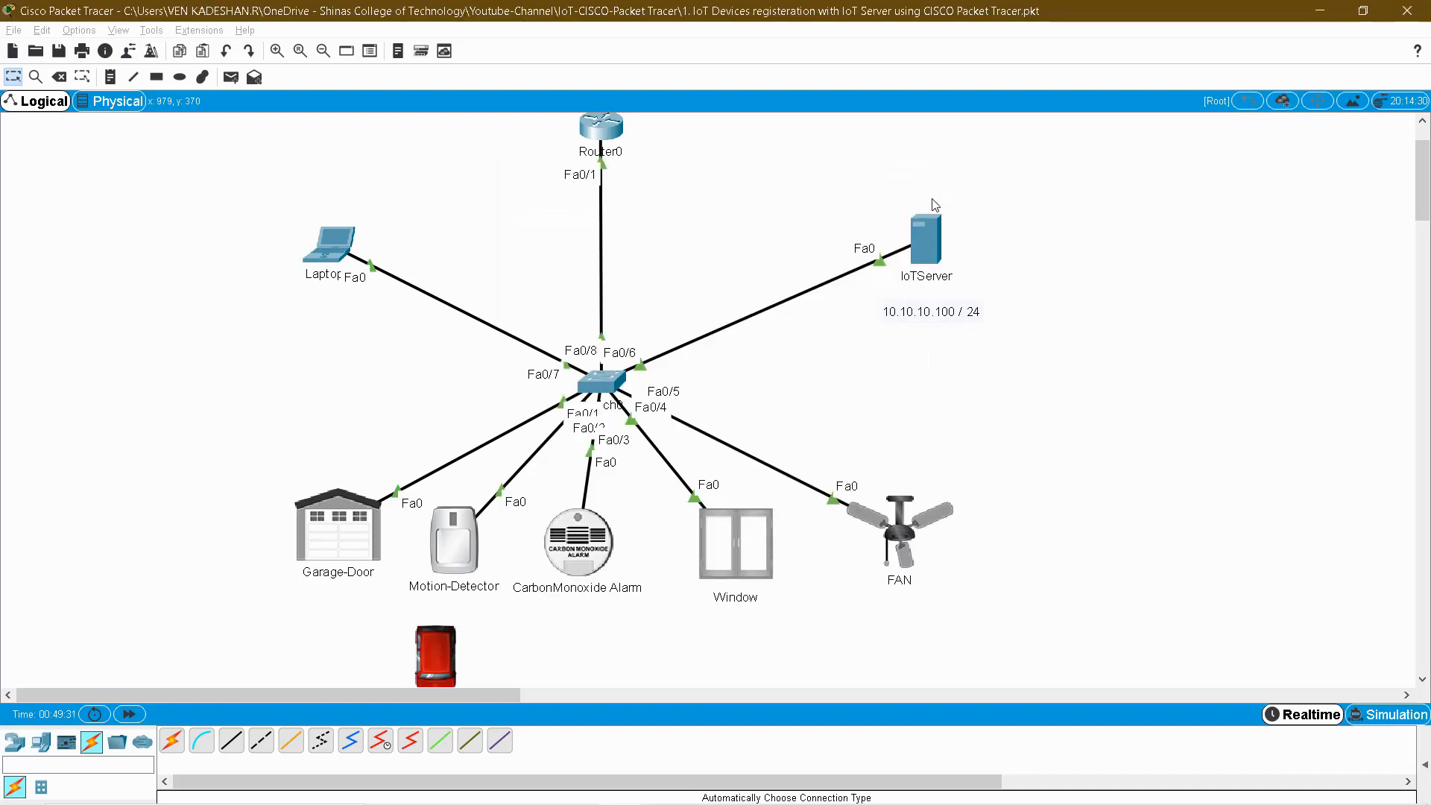
- Set the FAN's IPv4 gateway and DNS assignment to DHCP
{"action": "double_click", "coordinate": [898, 519]}
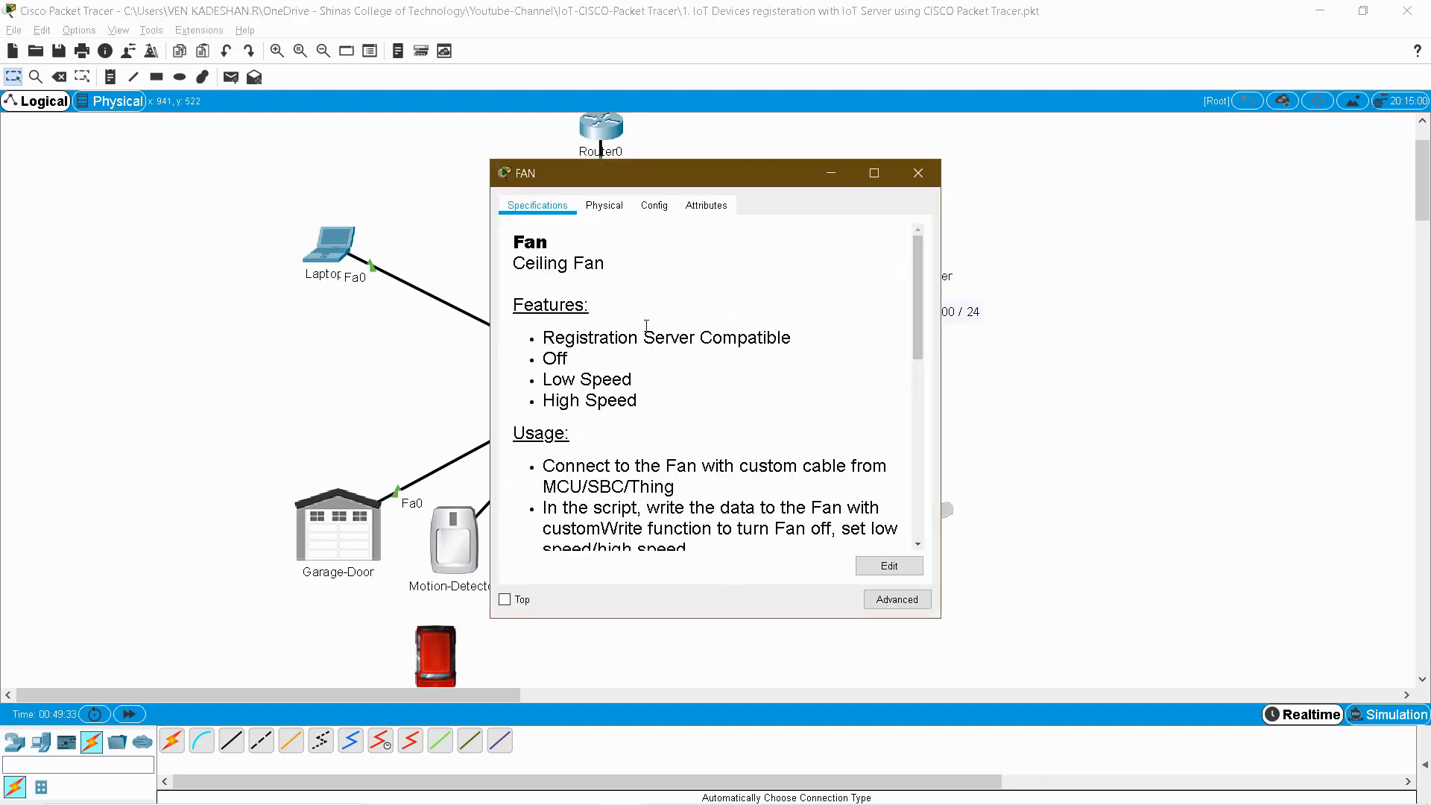
{"action": "left_click", "coordinate": [655, 205]}
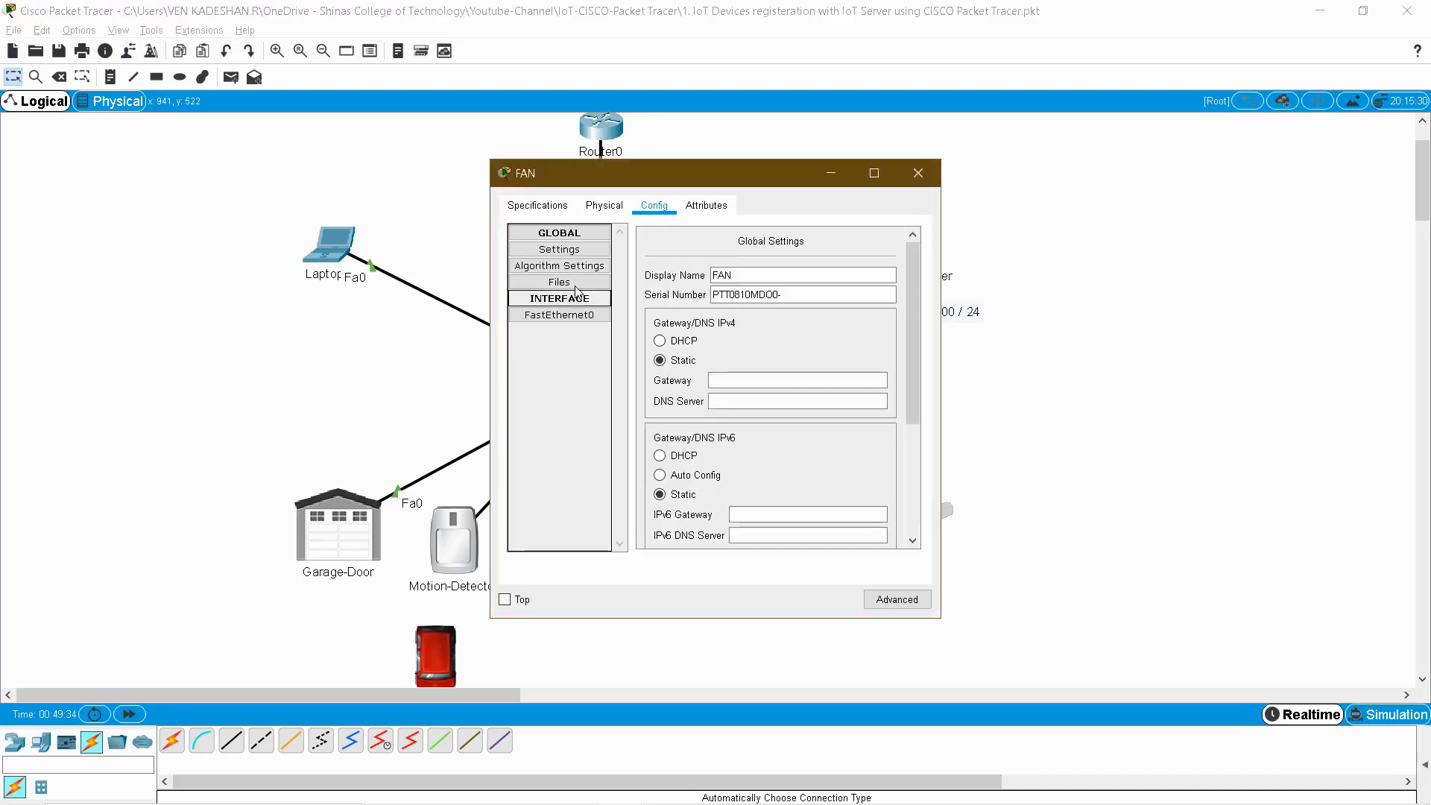
{"action": "left_click", "coordinate": [682, 343]}
- Connect the FAN to the remote IoT server at 10.10.10.100 with the account's username and password, and close its window
{"action": "scroll", "coordinate": [775, 417], "scroll_direction": "down", "scroll_amount": 3}
{"action": "left_click", "coordinate": [697, 441]}
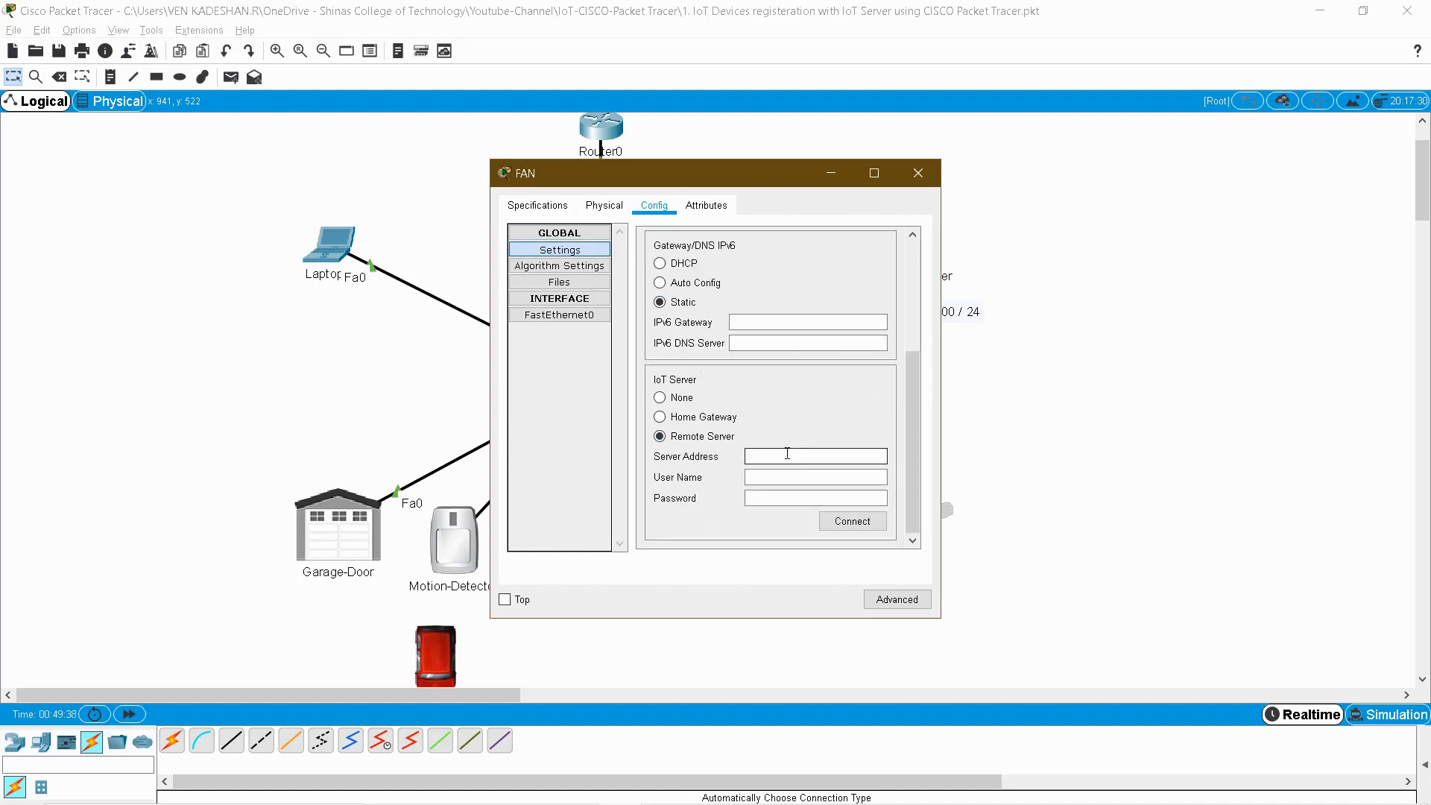
{"action": "left_click", "coordinate": [788, 454]}
{"action": "type", "text": "10.10.10.100"}
{"action": "key", "text": "Tab"}
{"action": "key", "text": "Tab"}
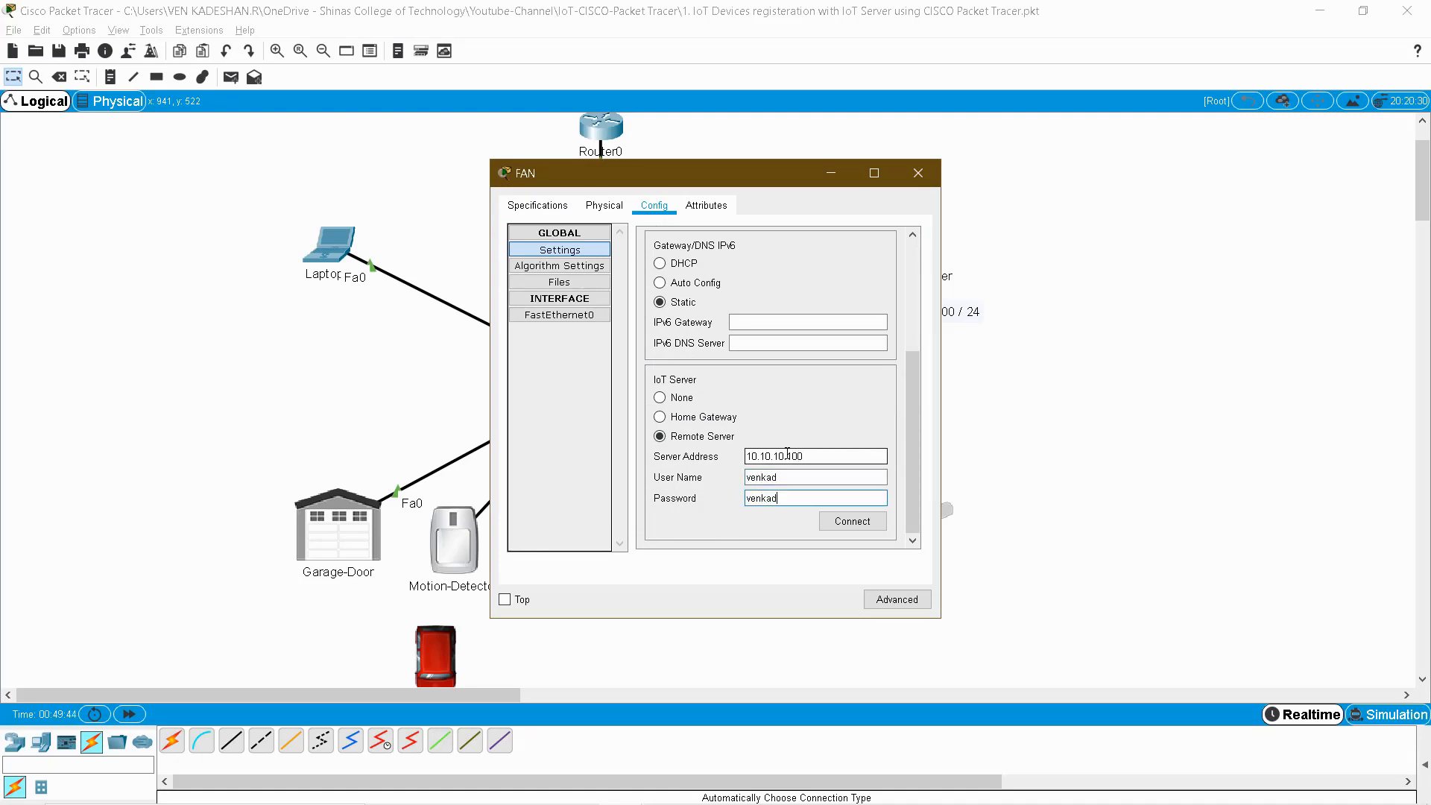
{"action": "left_click", "coordinate": [854, 521]}
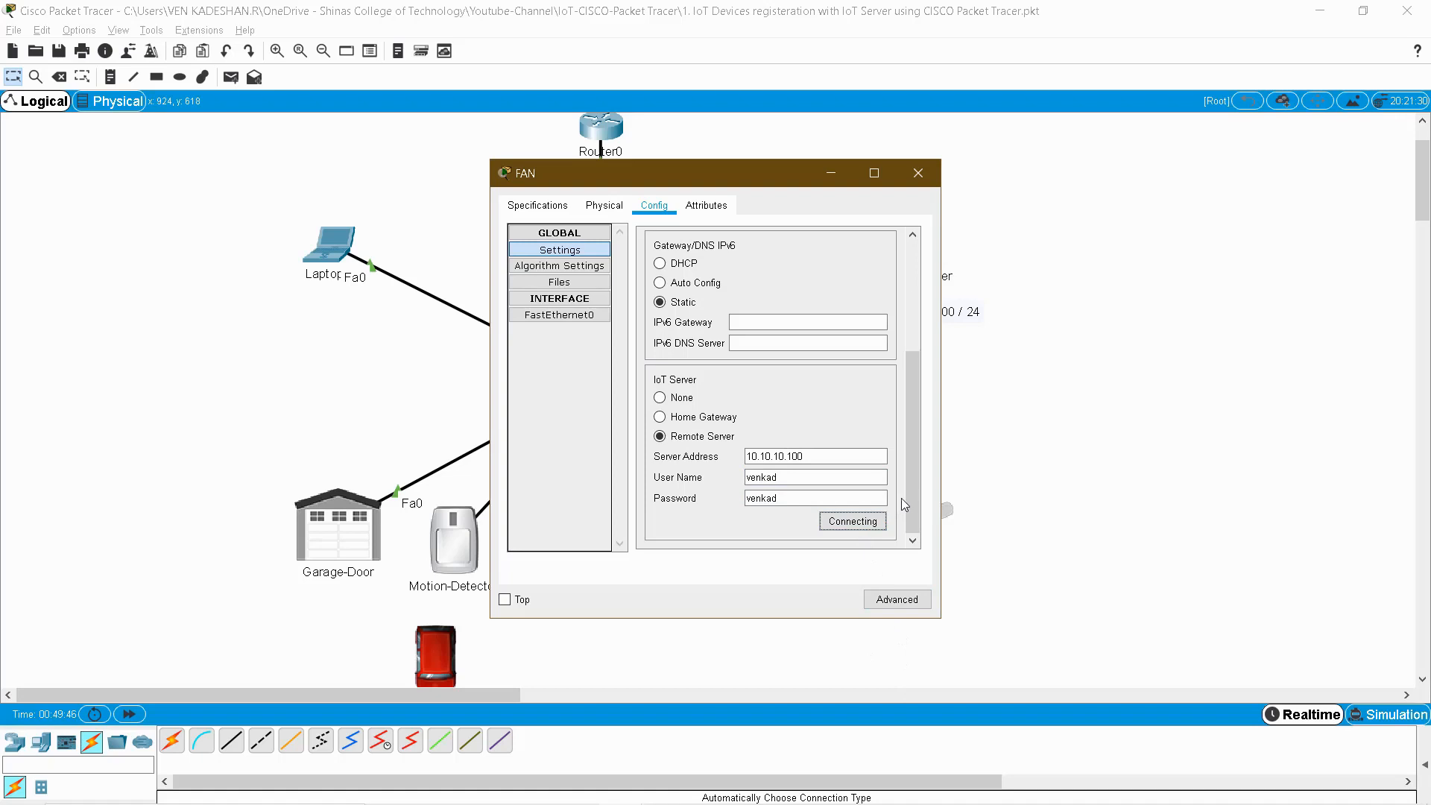
{"action": "left_click_drag", "start_coordinate": [910, 495], "coordinate": [918, 526]}
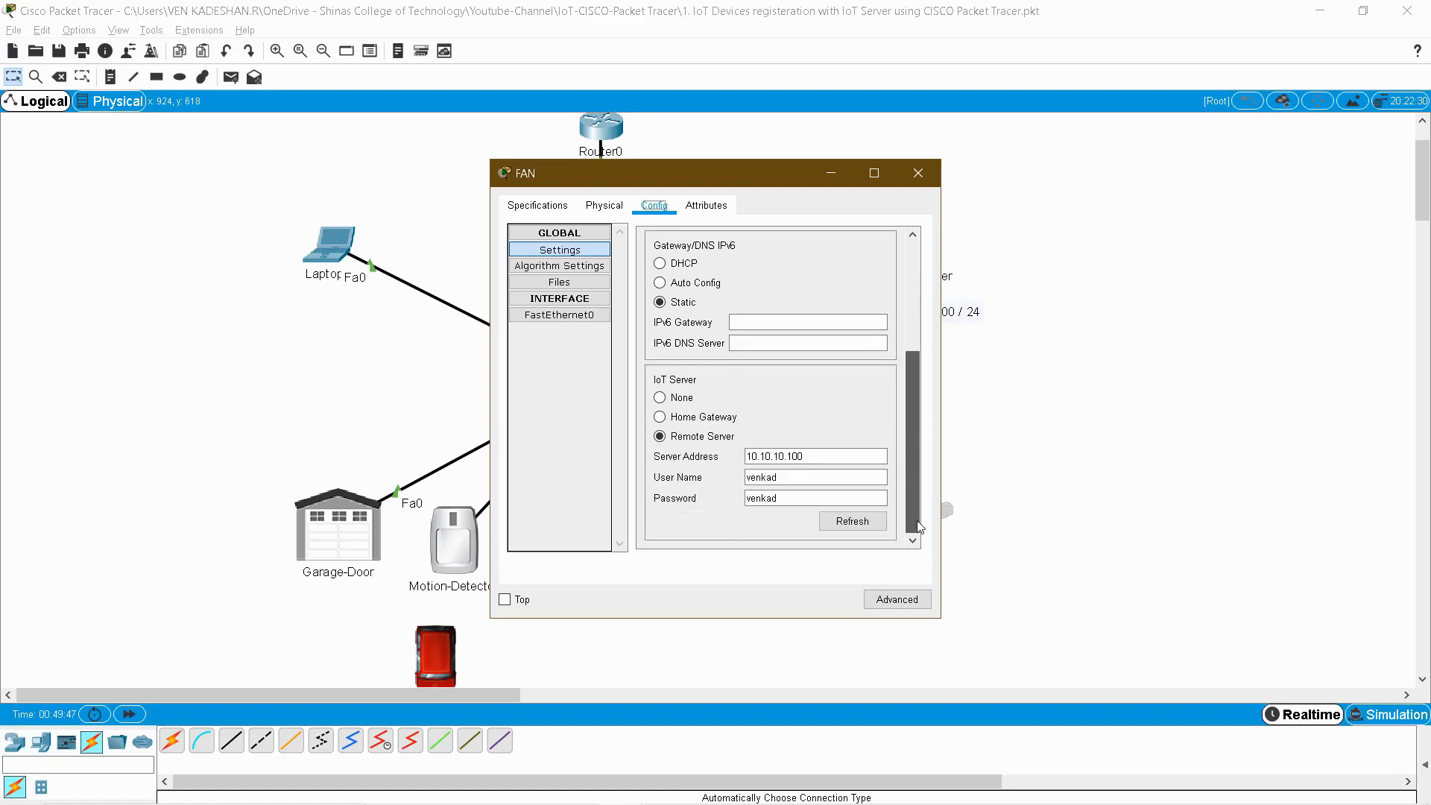
{"action": "left_click", "coordinate": [918, 173]}
- Bring up the IoTServer's device list with the Garage-Door entry collapsed, and move its window clear of the devices in the workspace
{"action": "left_click_drag", "start_coordinate": [240, 474], "coordinate": [993, 608]}
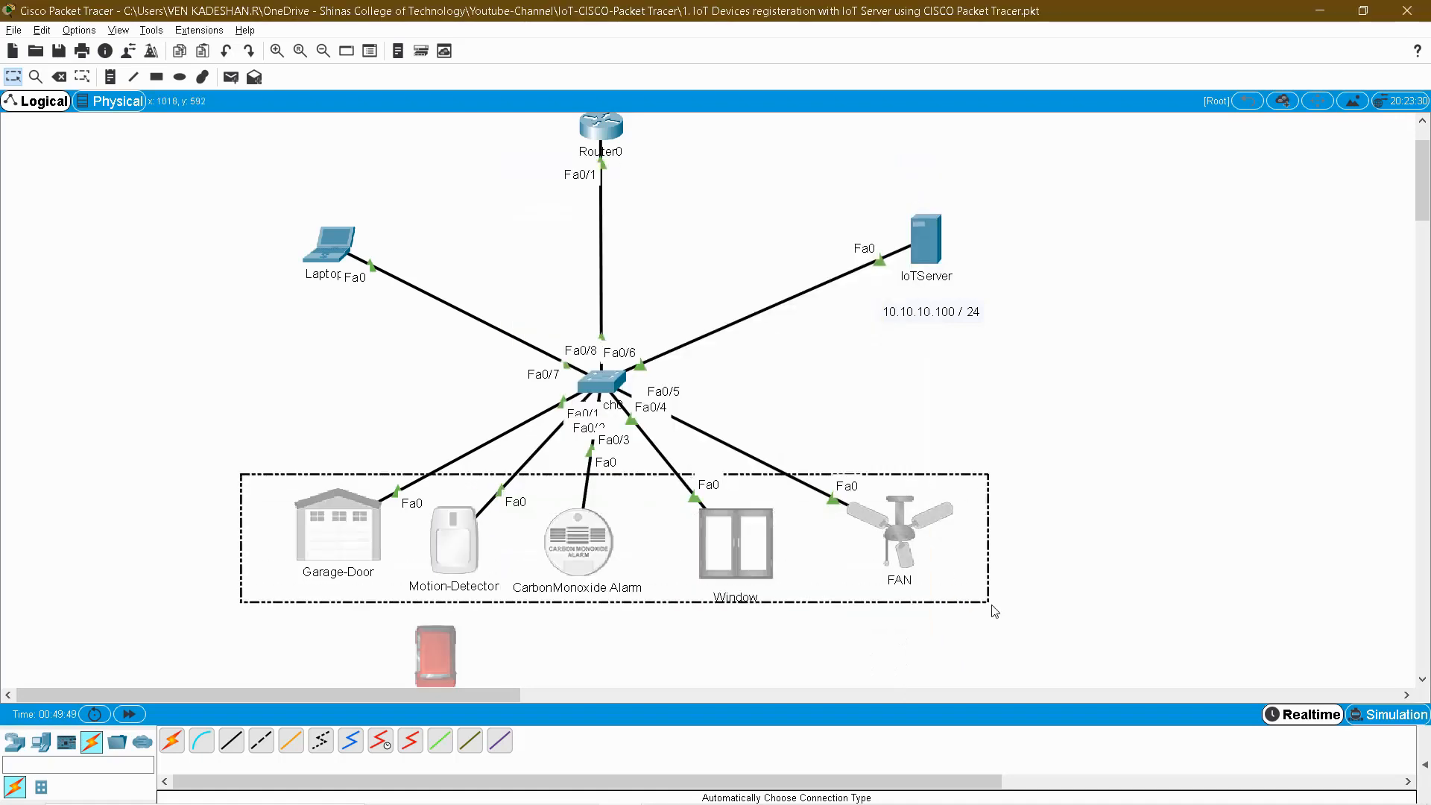
{"action": "left_click", "coordinate": [919, 244]}
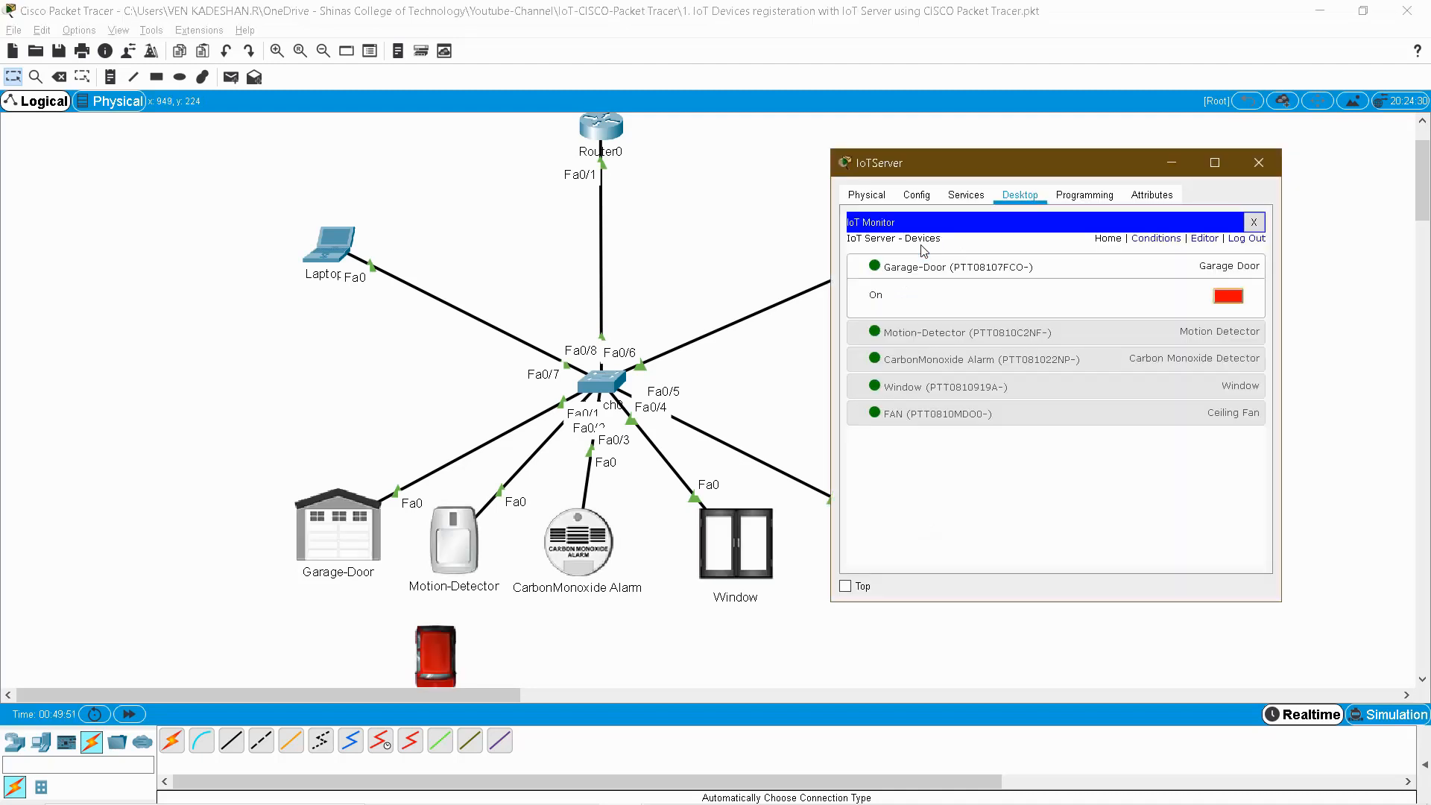
{"action": "left_click", "coordinate": [918, 269]}
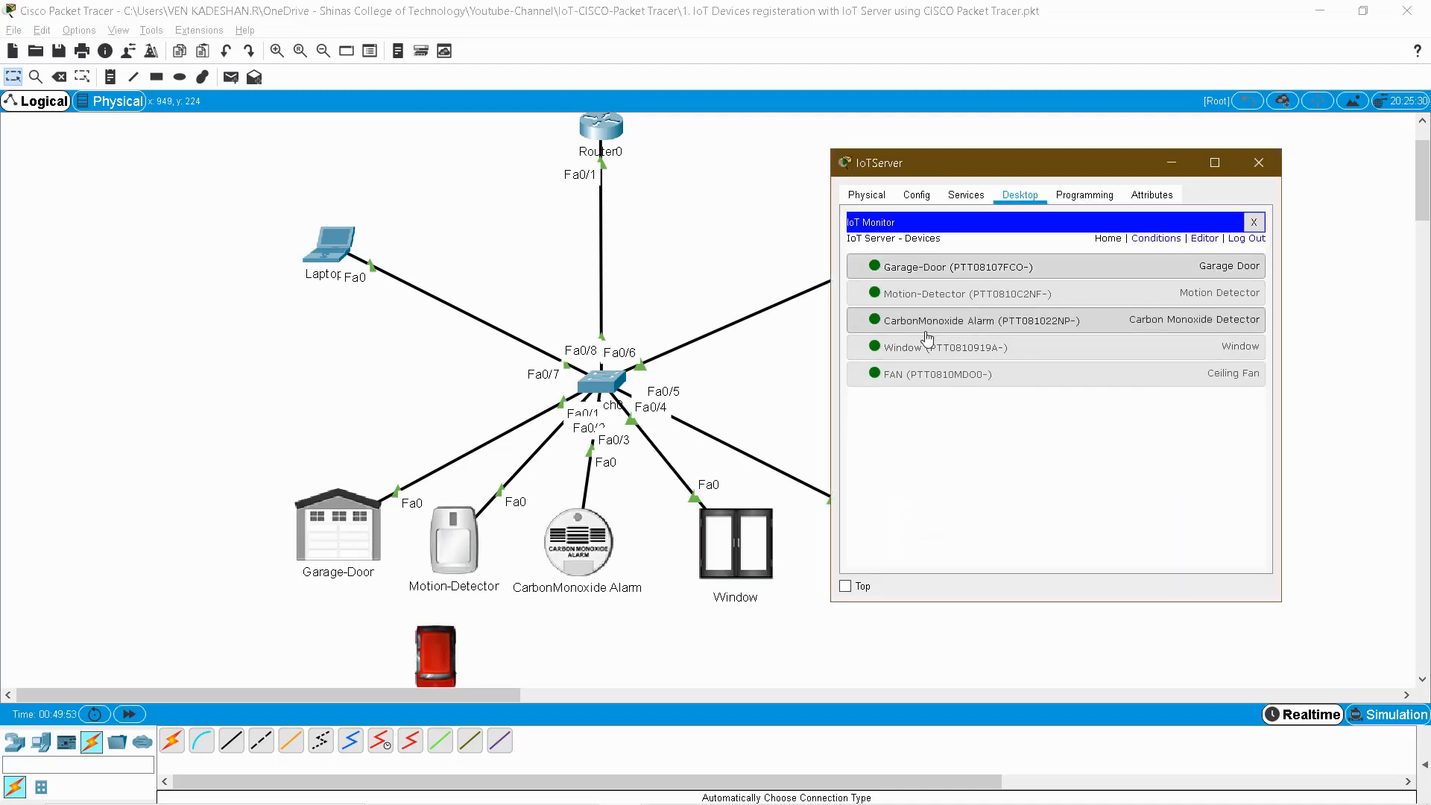
{"action": "left_click_drag", "start_coordinate": [994, 172], "coordinate": [1089, 137]}
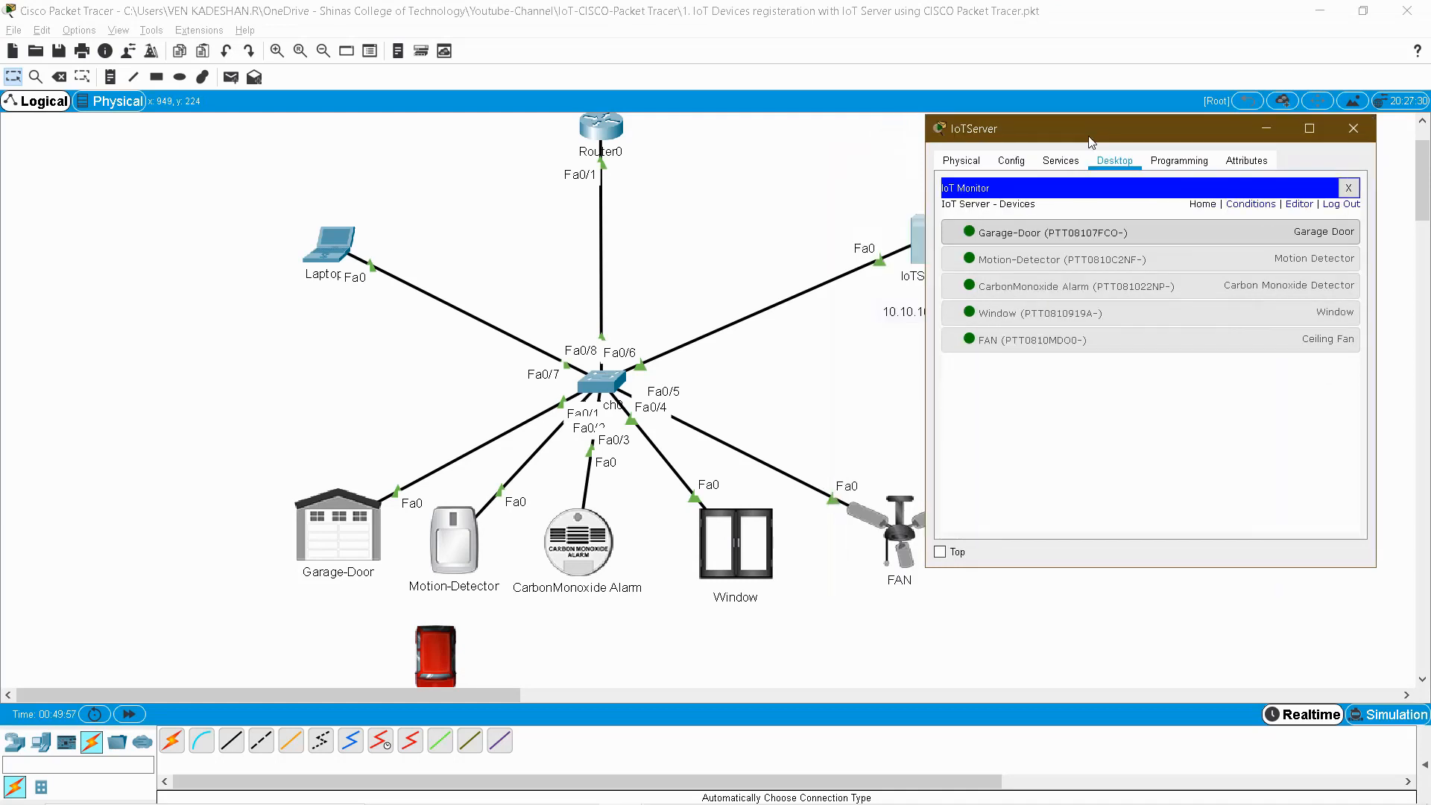
{"action": "left_click_drag", "start_coordinate": [1158, 125], "coordinate": [1170, 88]}
- Expand the Window entry in the IoT Monitor, then switch the window on and back off
{"action": "left_click", "coordinate": [1074, 281]}
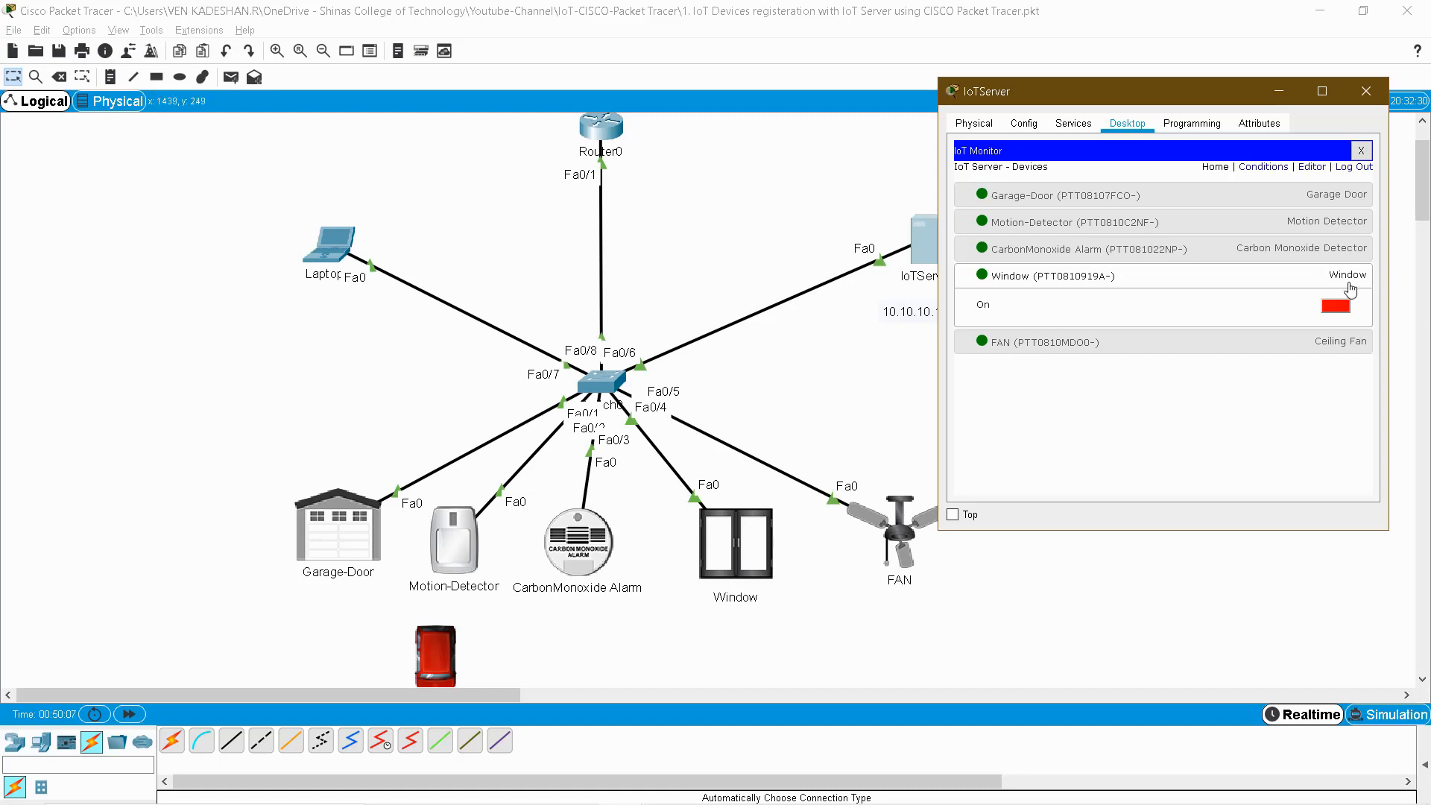
{"action": "left_click", "coordinate": [1335, 307]}
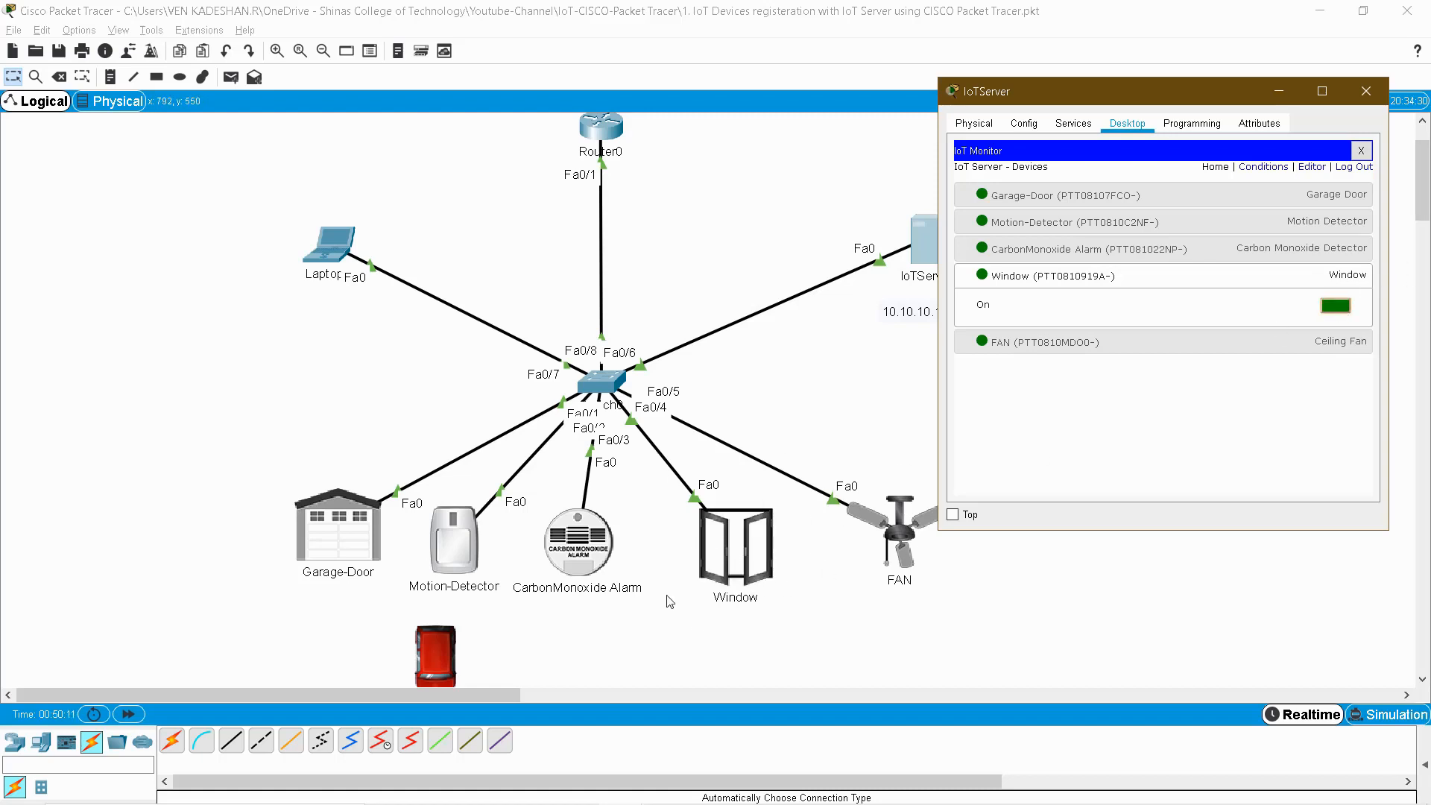
{"action": "left_click", "coordinate": [1346, 308]}
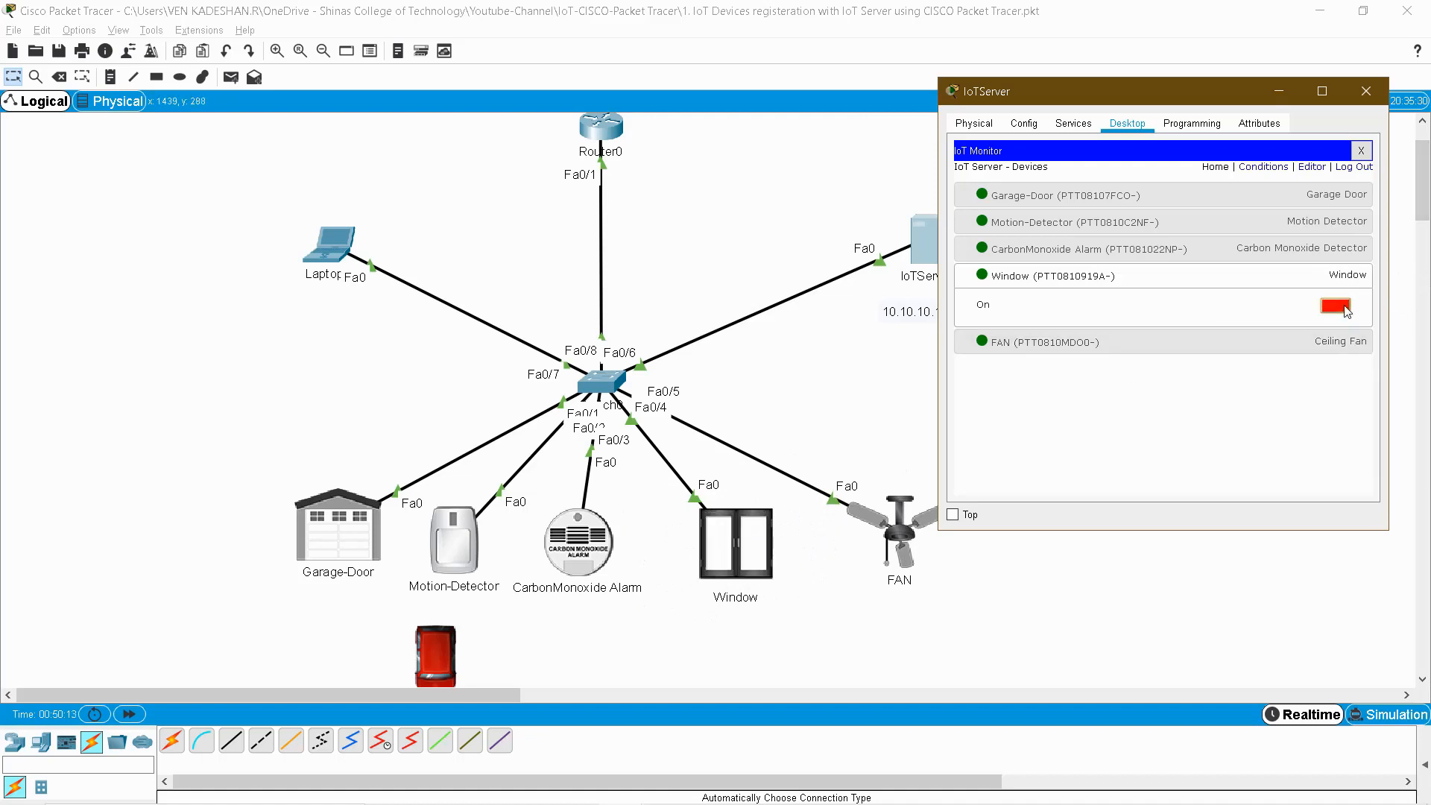
- Expand the FAN entry, collapse the Window entry, and set the fan's status to Low and then High
{"action": "left_click", "coordinate": [1074, 343]}
{"action": "left_click", "coordinate": [1070, 277]}
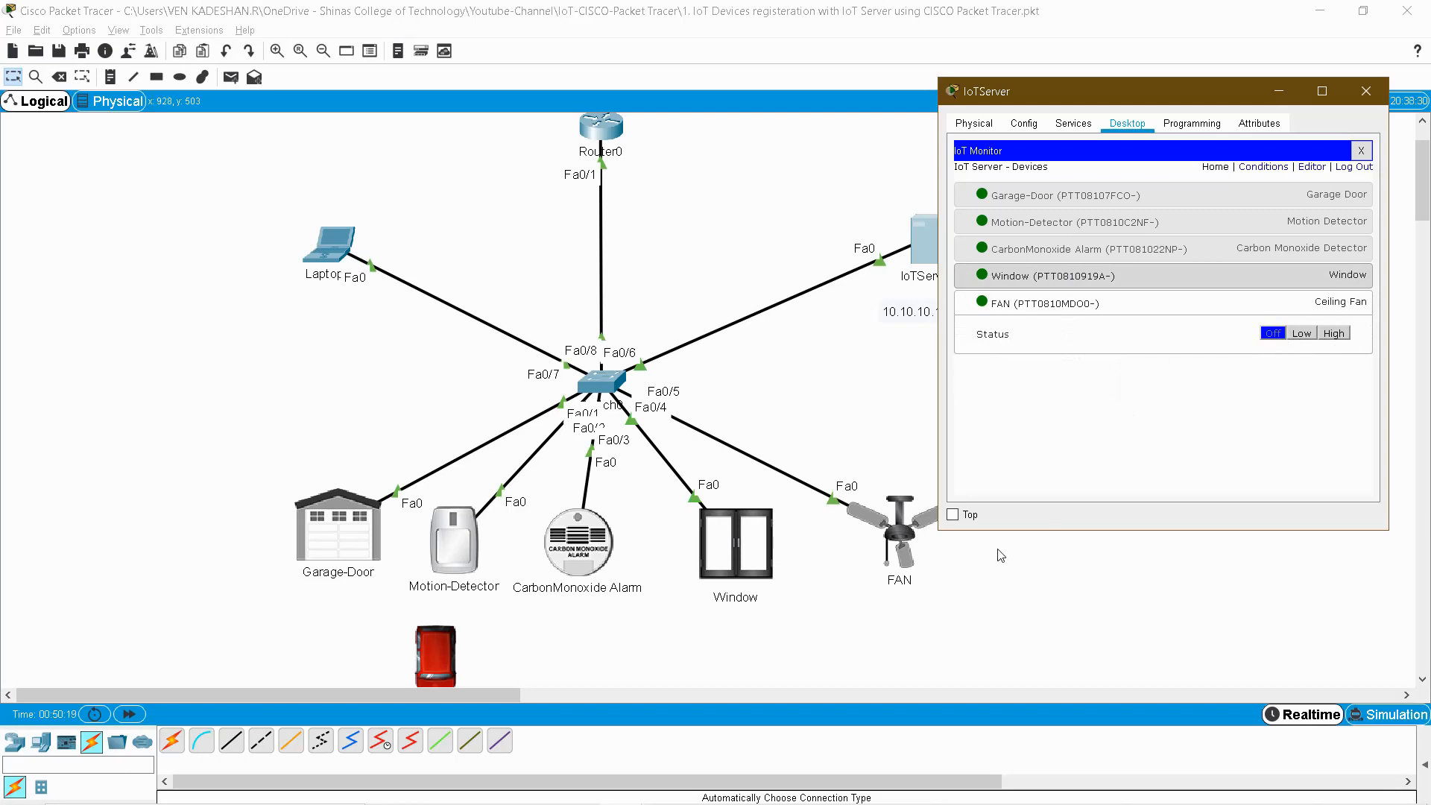
{"action": "left_click", "coordinate": [1301, 334]}
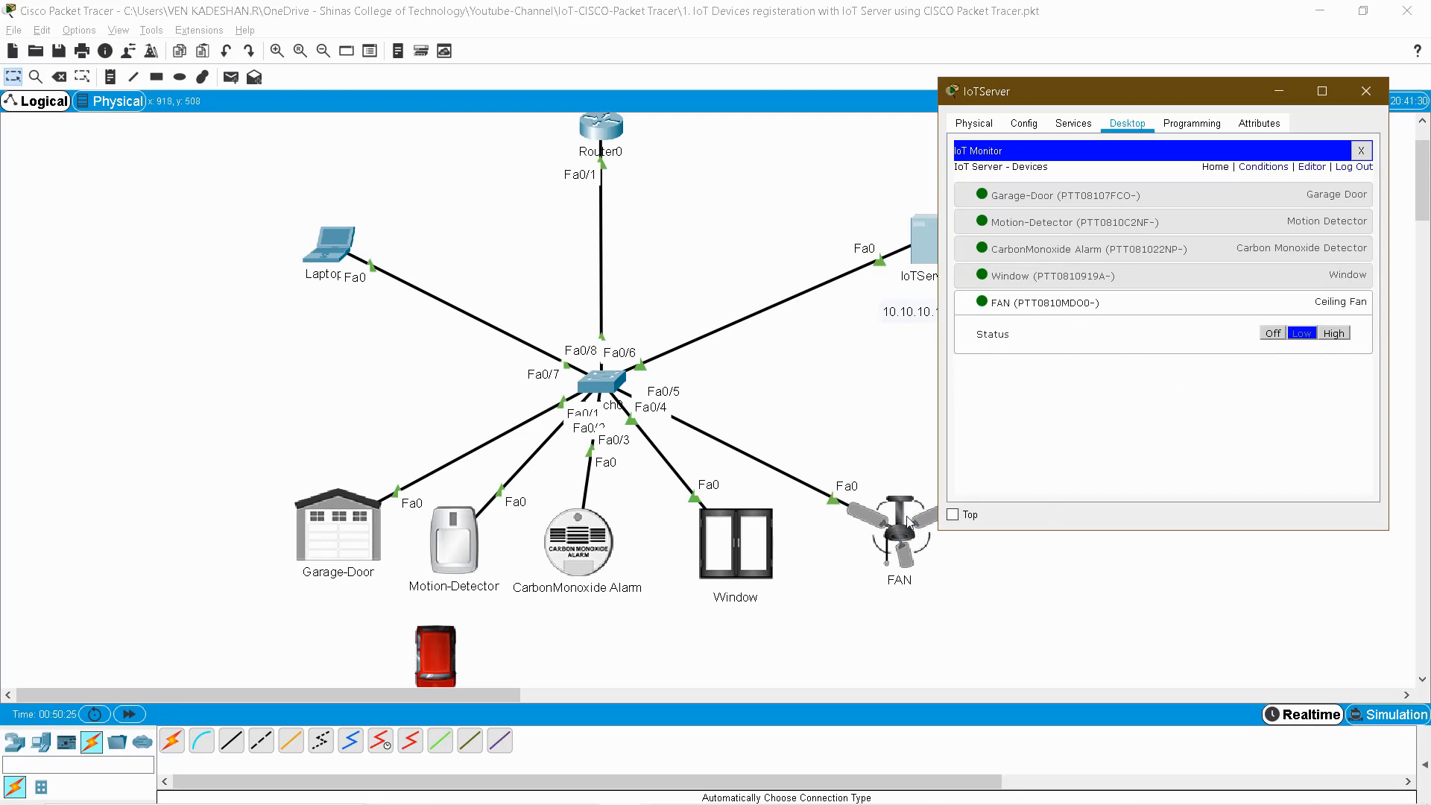
{"action": "left_click", "coordinate": [1334, 334]}
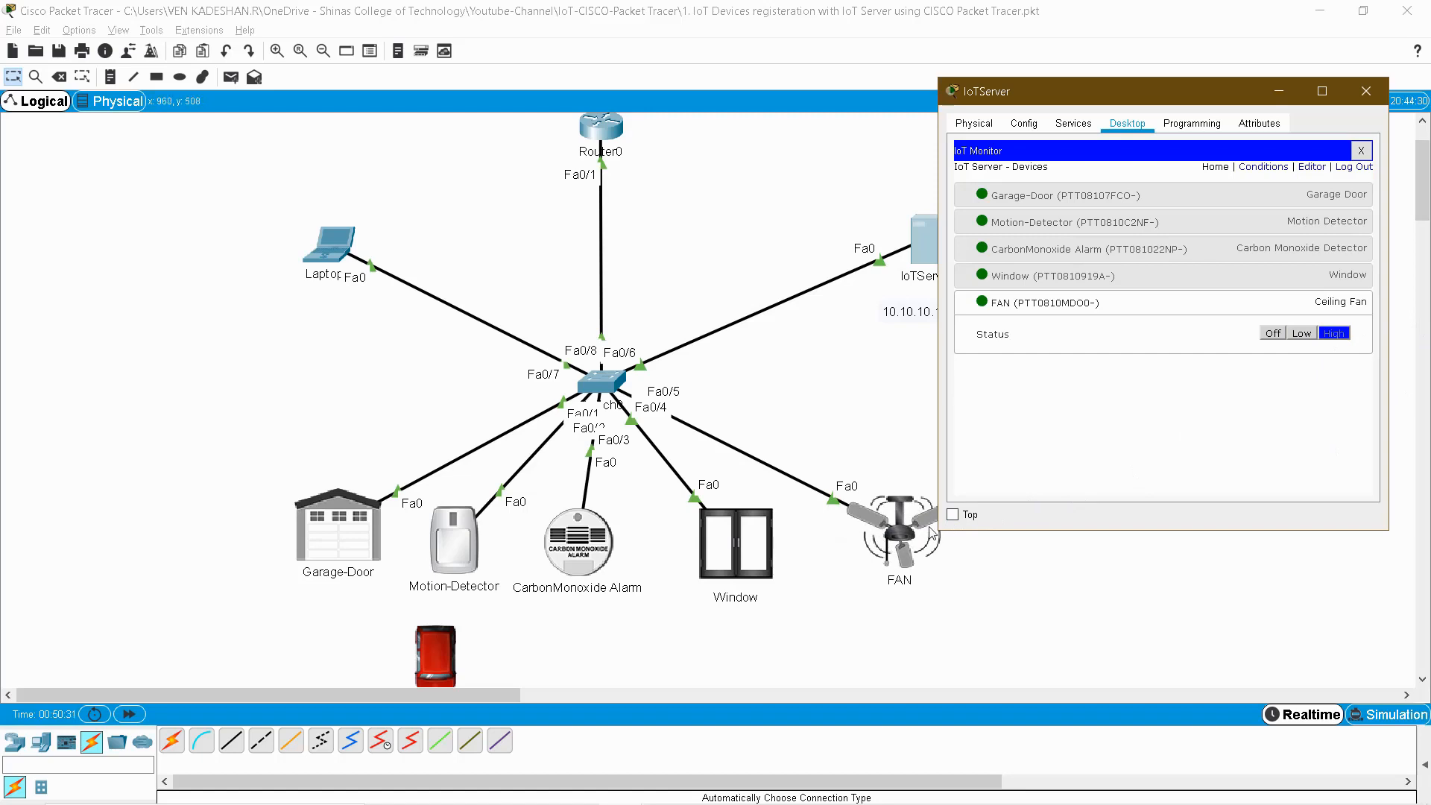
- Set the fan's status to Off in the IoT Monitor and close the IoTServer window
{"action": "left_click", "coordinate": [1272, 334]}
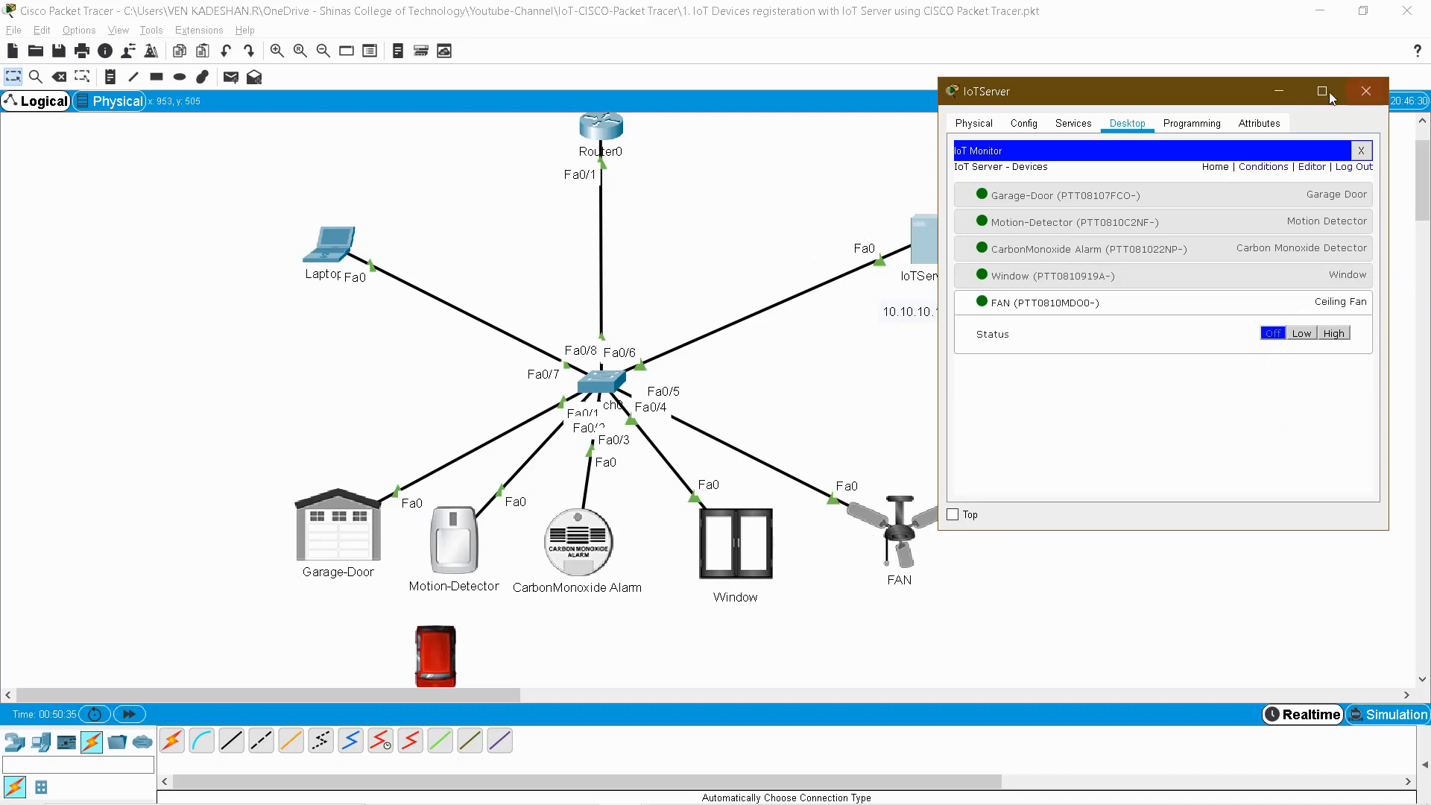
{"action": "left_click", "coordinate": [1366, 92]}
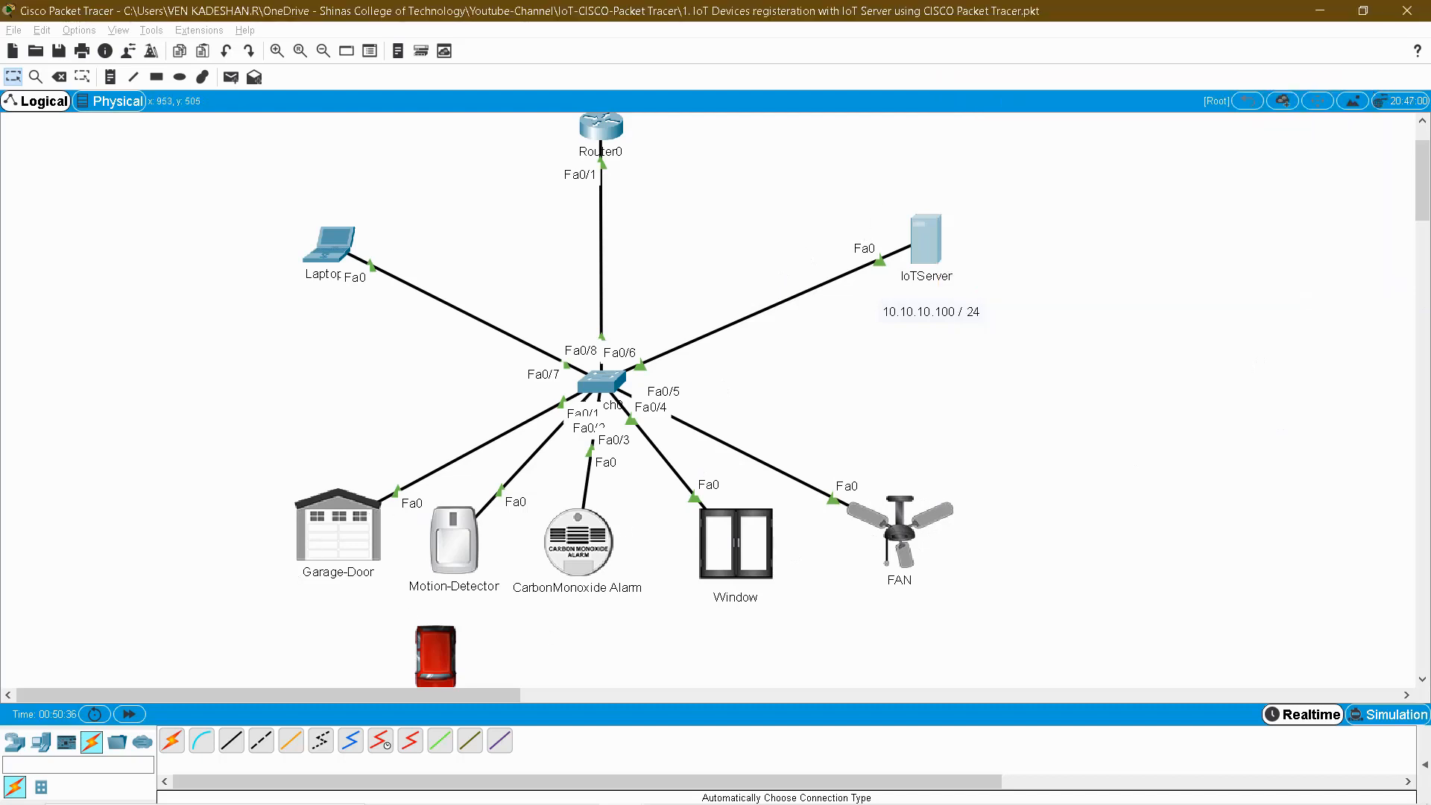
- Open the IoT Monitor from the desktop applications of the laptop in the workspace
{"action": "left_click", "coordinate": [327, 251]}
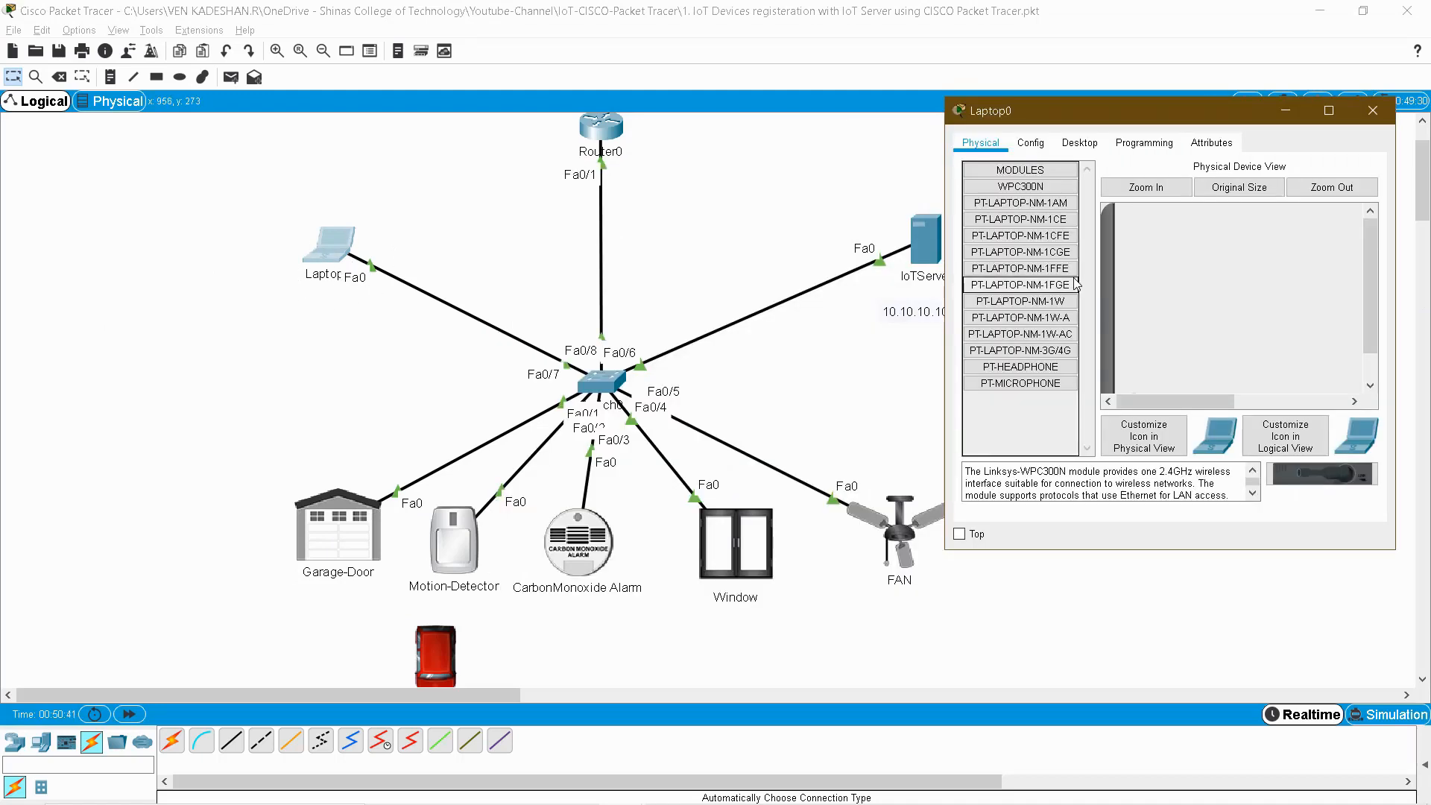
{"action": "left_click", "coordinate": [1079, 142]}
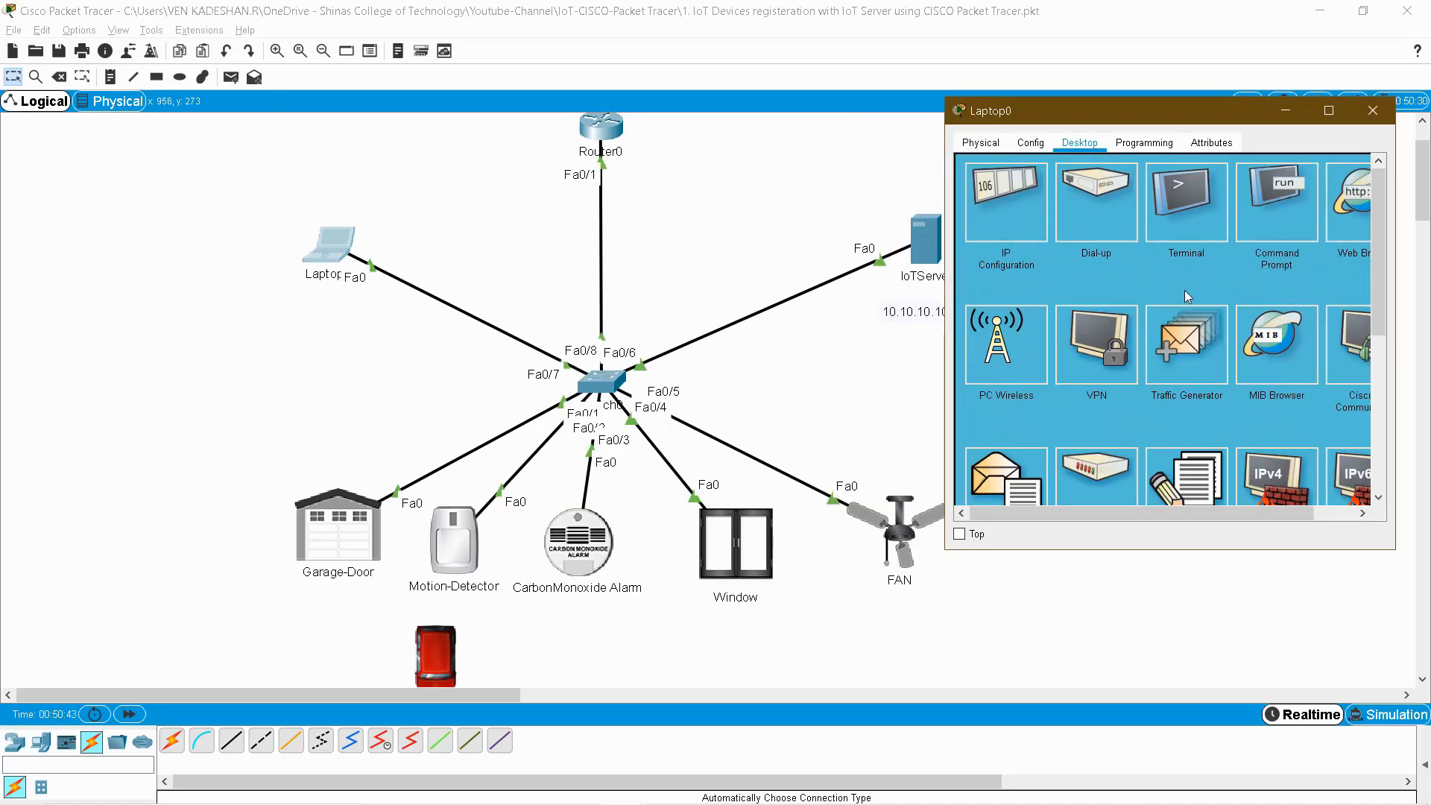
{"action": "scroll", "coordinate": [1283, 322], "scroll_direction": "down", "scroll_amount": 3}
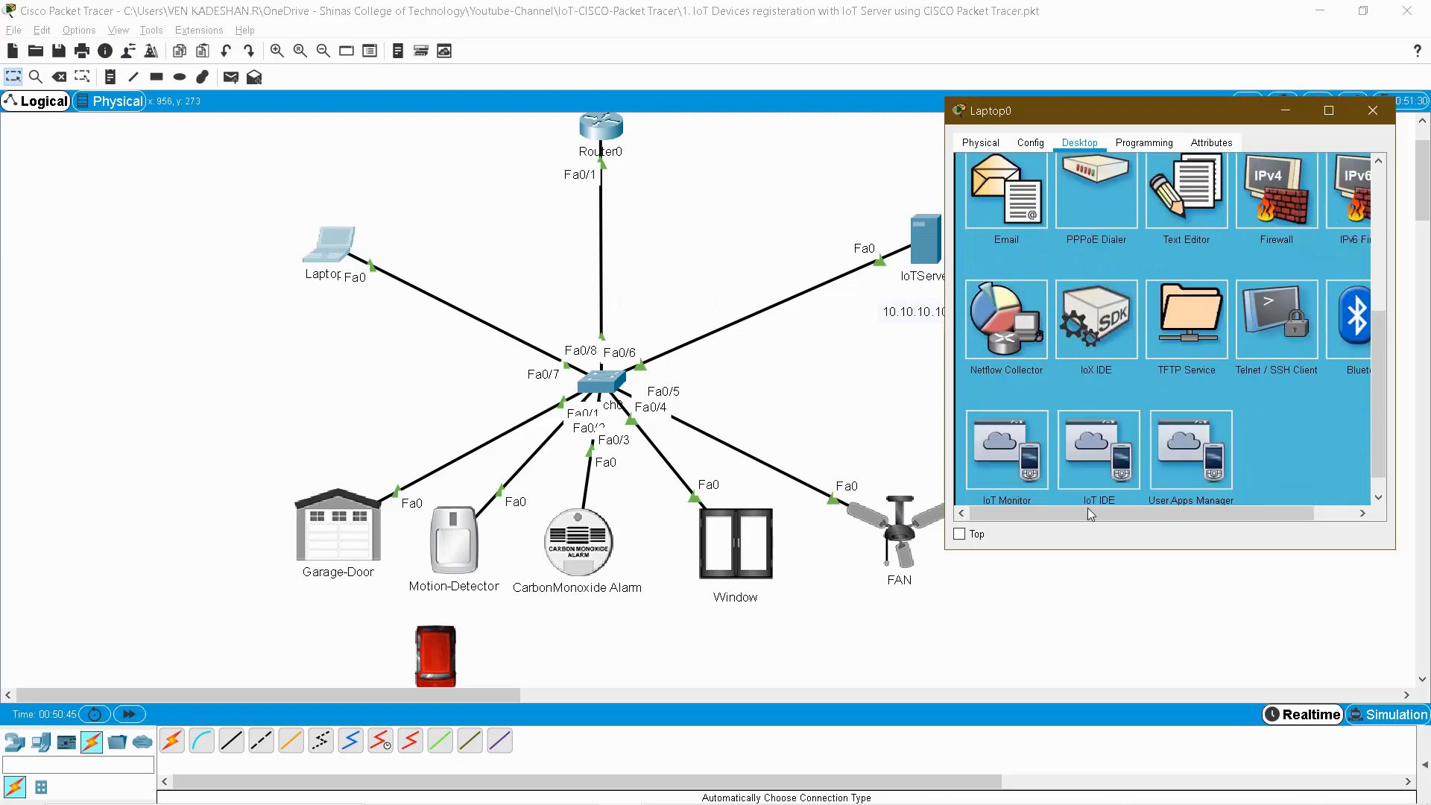
{"action": "left_click", "coordinate": [1017, 466]}
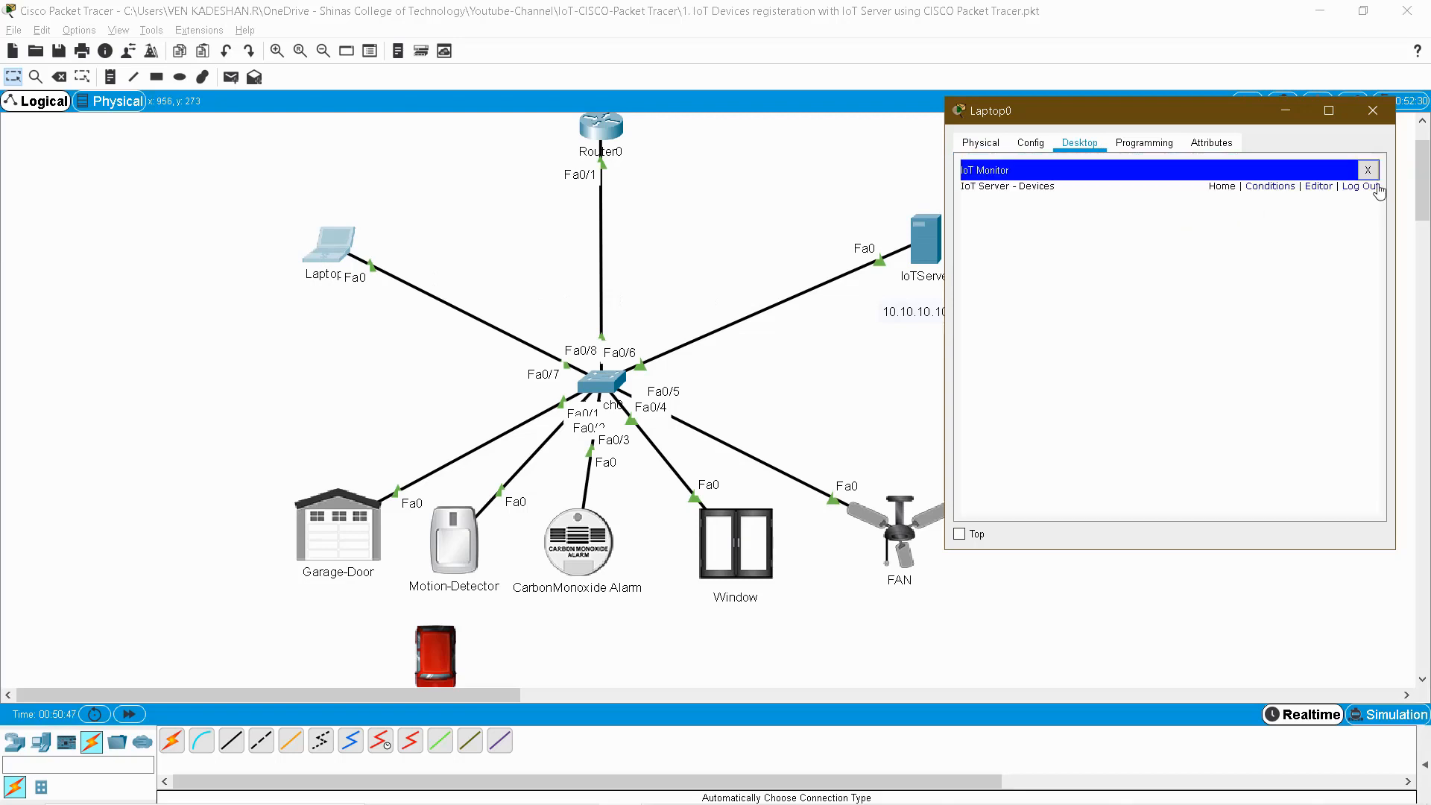
- Log in to the IoT server at 10.10.10.100 with the account's username and password, view the device list, and close the laptop's window
{"action": "left_click_drag", "start_coordinate": [1220, 195], "coordinate": [833, 218]}
{"action": "type", "text": "10.10."}
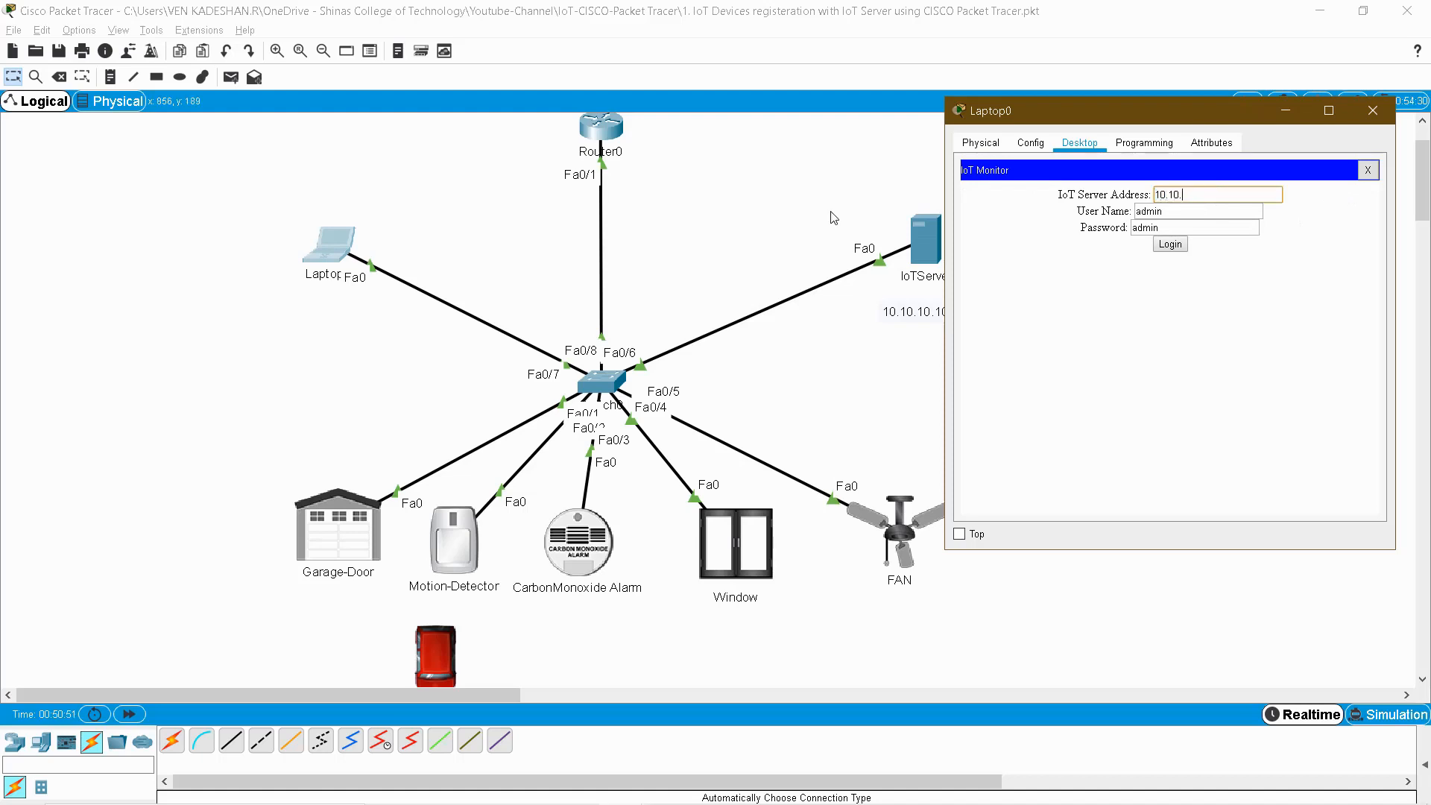
{"action": "type", "text": "10.100"}
{"action": "key", "text": "Tab"}
{"action": "type", "text": "venkad"}
{"action": "key", "text": "Tab"}
{"action": "type", "text": "ve"}
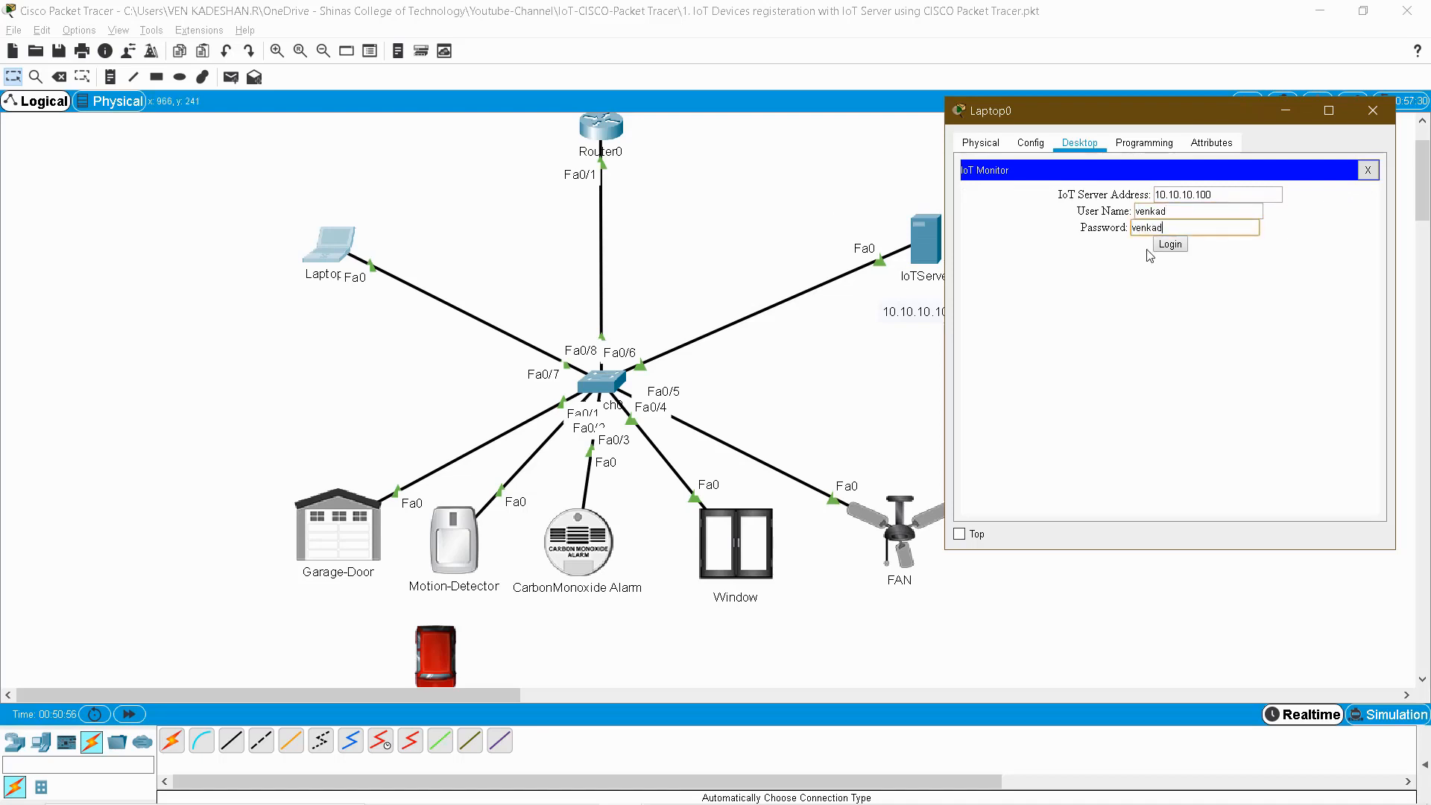
{"action": "left_click", "coordinate": [1177, 246]}
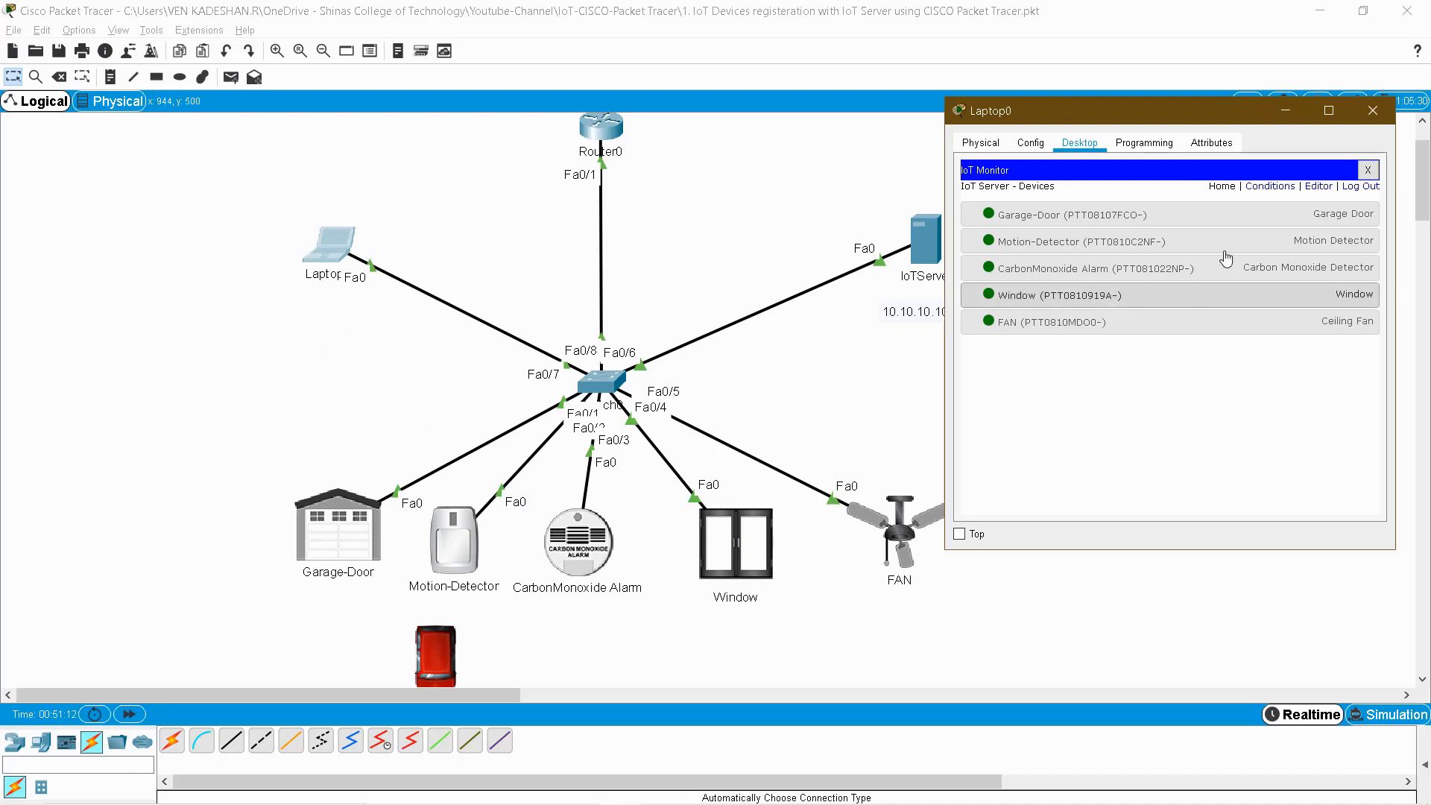
{"action": "left_click", "coordinate": [1372, 110]}
{"action": "left_click_drag", "start_coordinate": [861, 199], "coordinate": [1030, 357]}
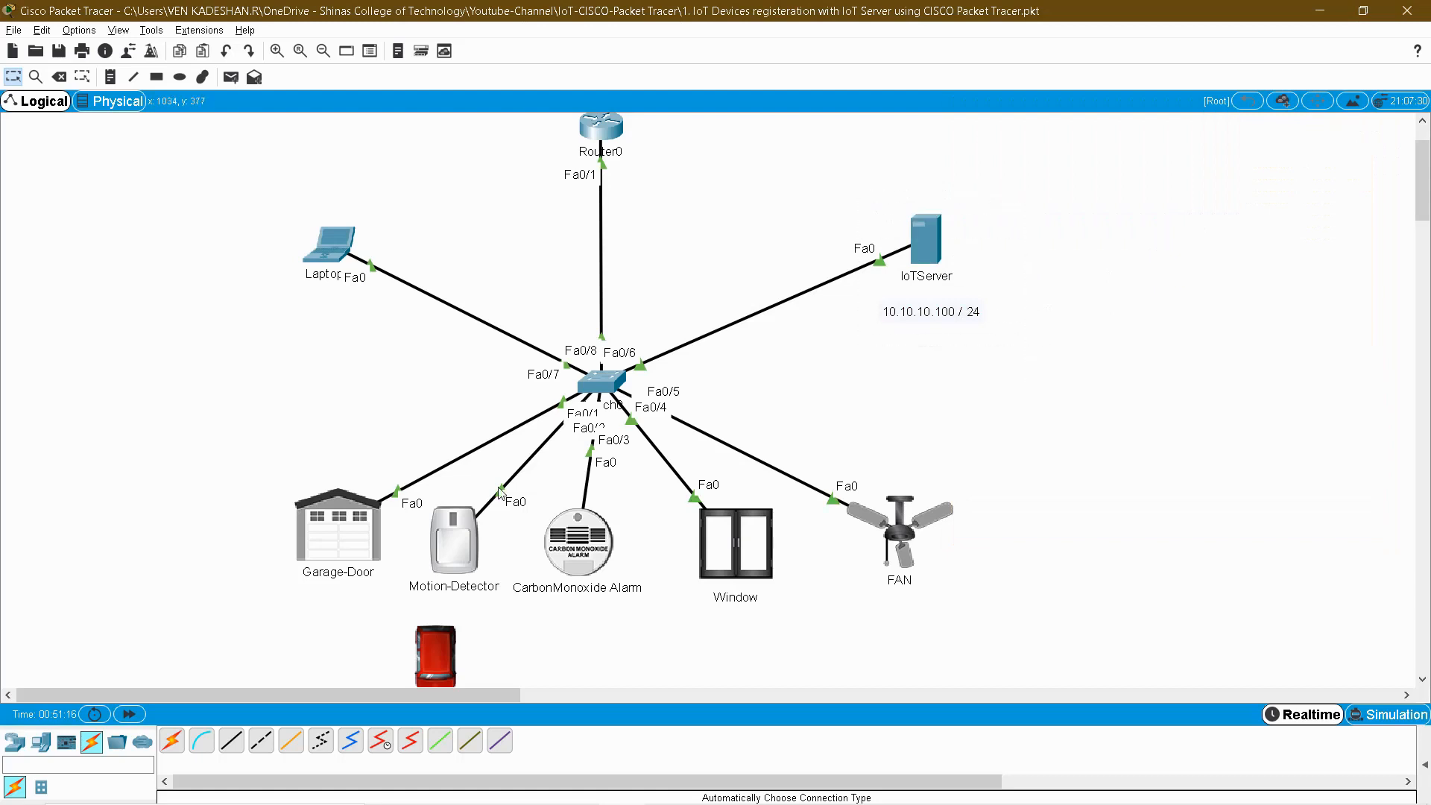
{"action": "left_click", "coordinate": [936, 253]}
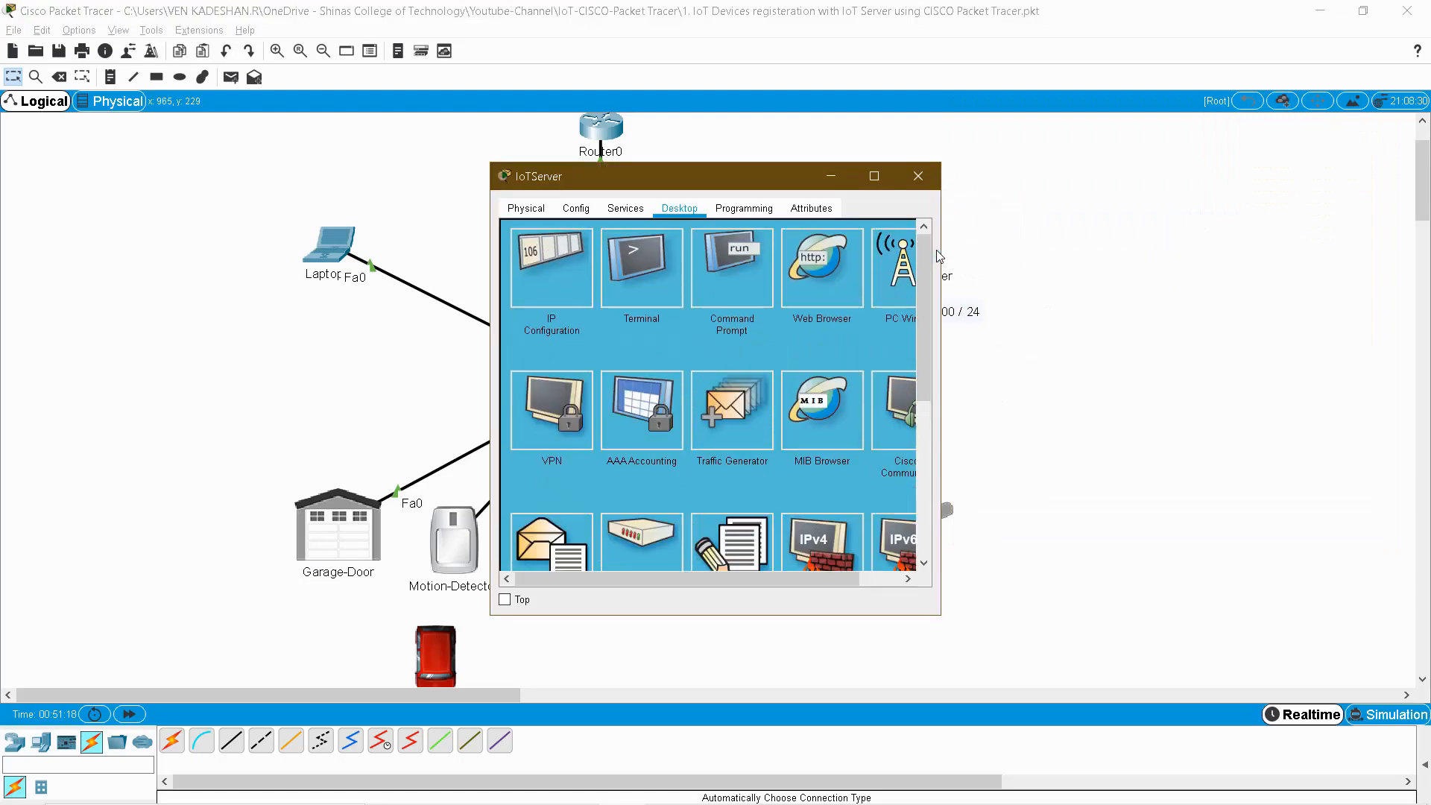
{"action": "left_click_drag", "start_coordinate": [759, 192], "coordinate": [1176, 157]}
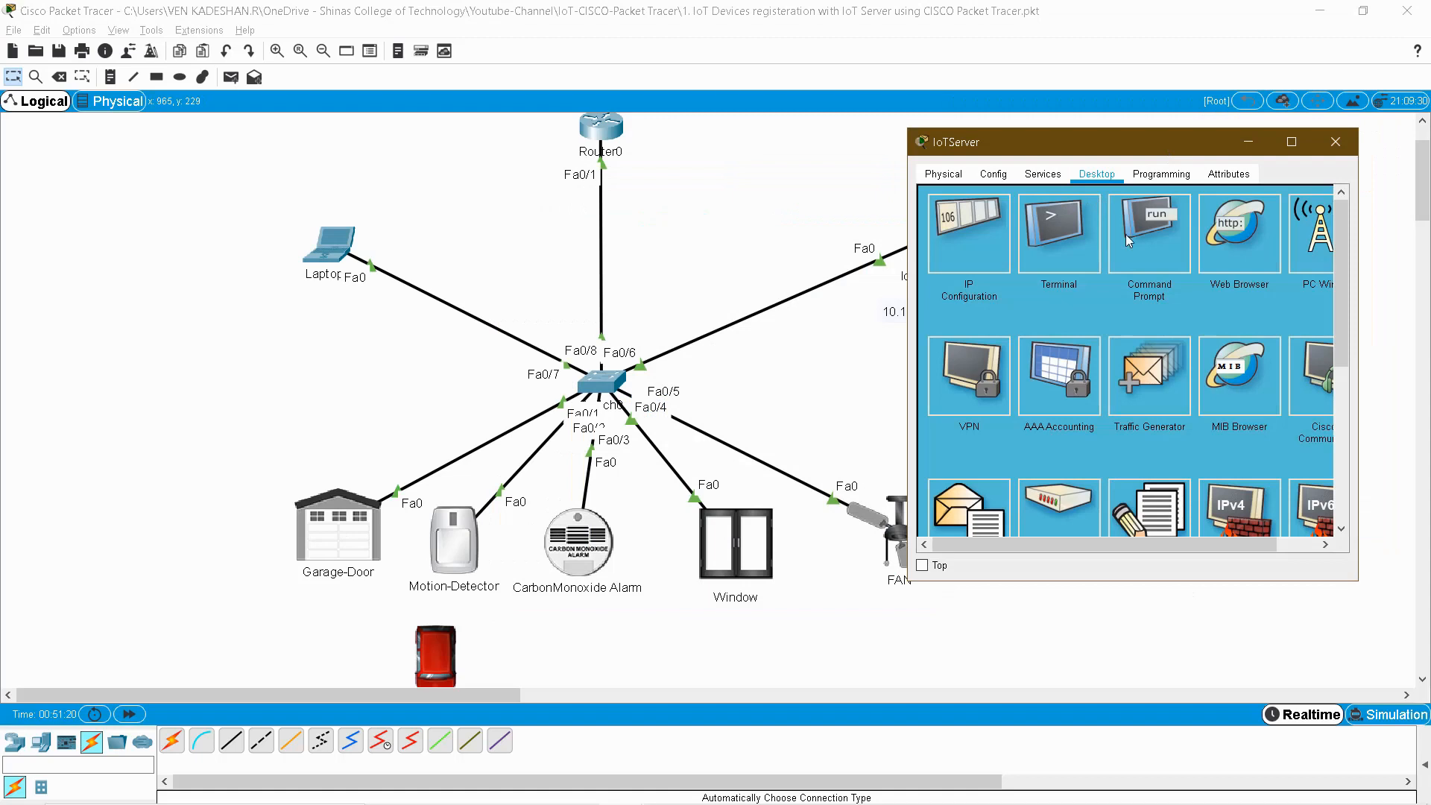
{"action": "scroll", "coordinate": [1138, 344], "scroll_direction": "down", "scroll_amount": 5}
{"action": "left_click", "coordinate": [1233, 310]}
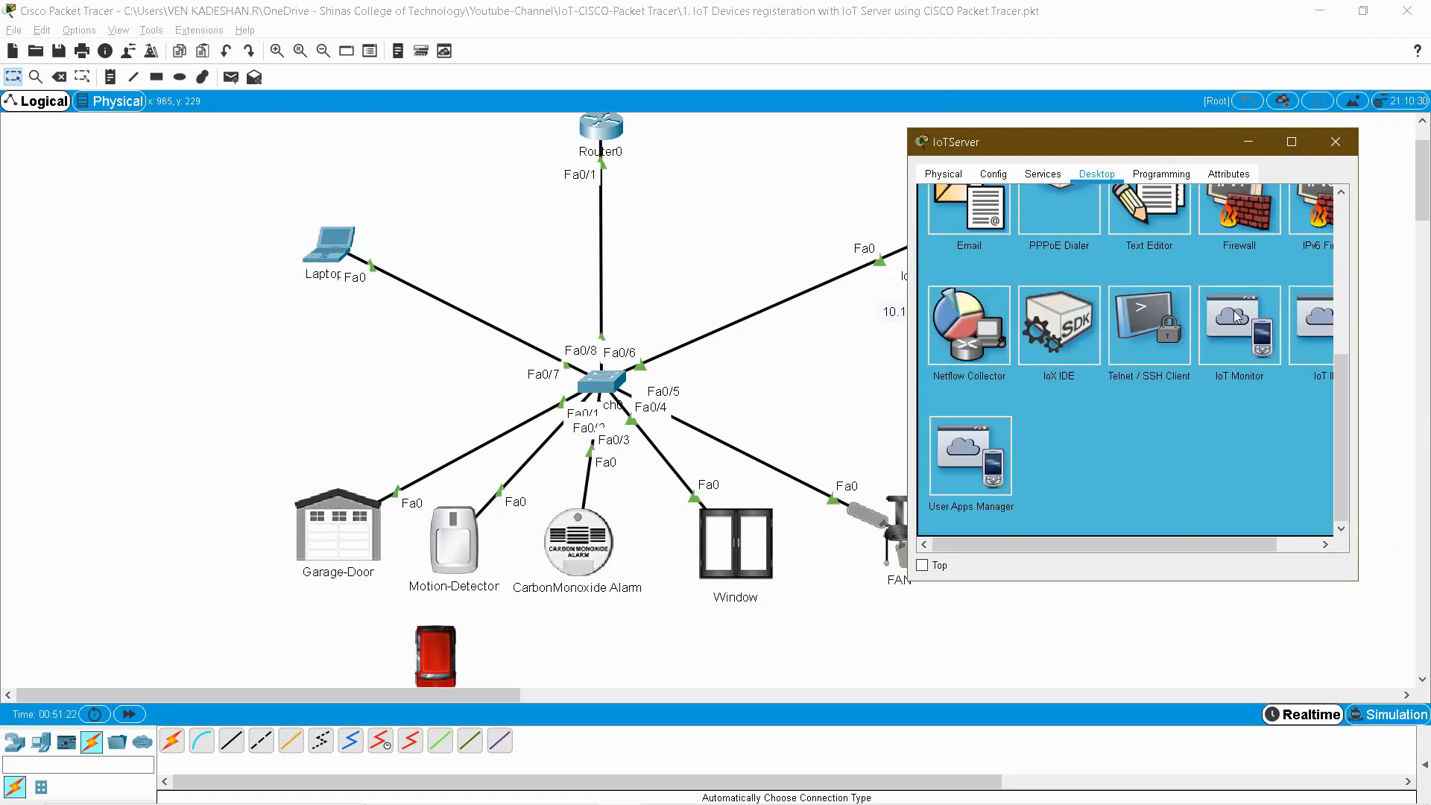
{"action": "left_click", "coordinate": [1252, 223]}
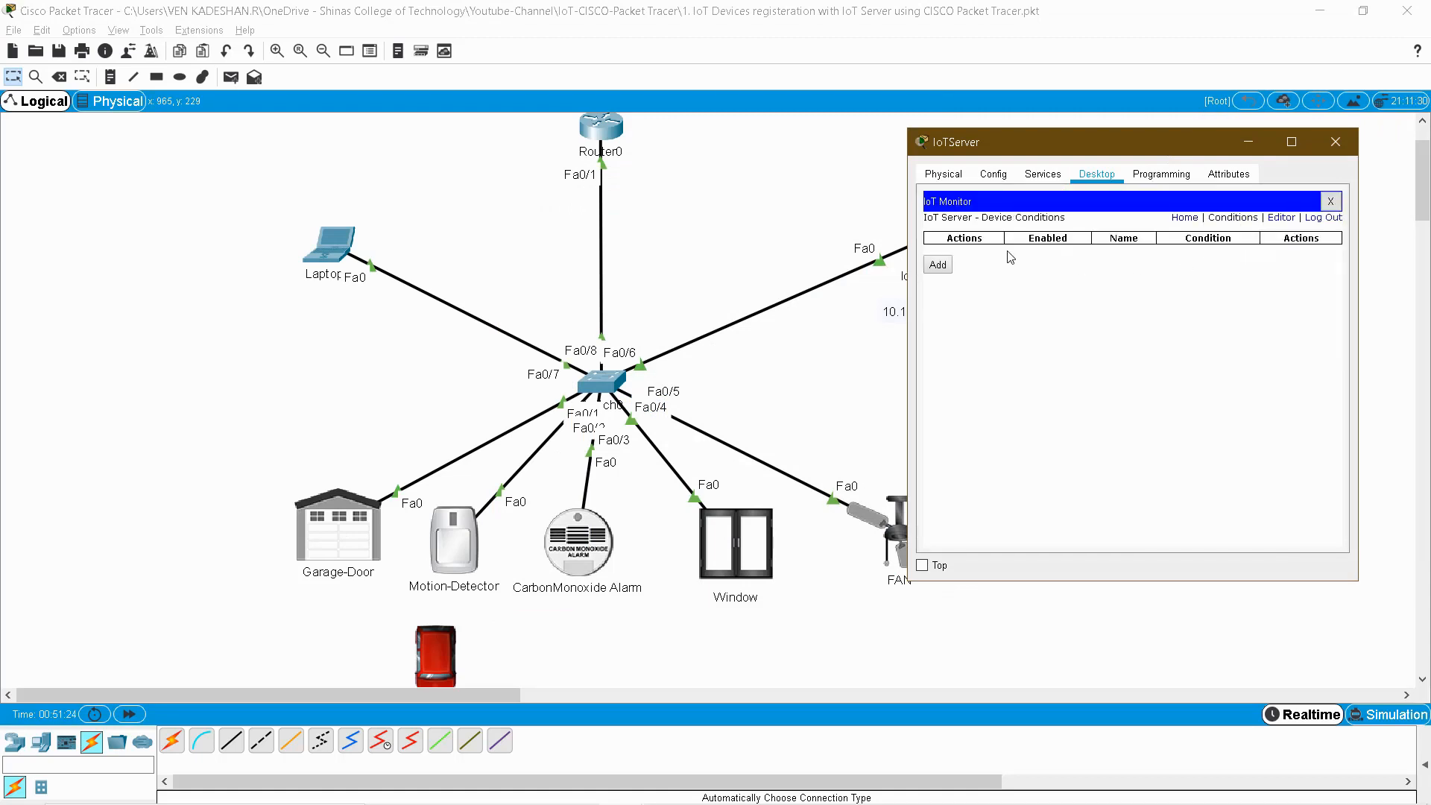
- Add a rule named GARAGE-DOOR-OPEN with the condition that Motion-Detector On is true
{"action": "left_click", "coordinate": [941, 267]}
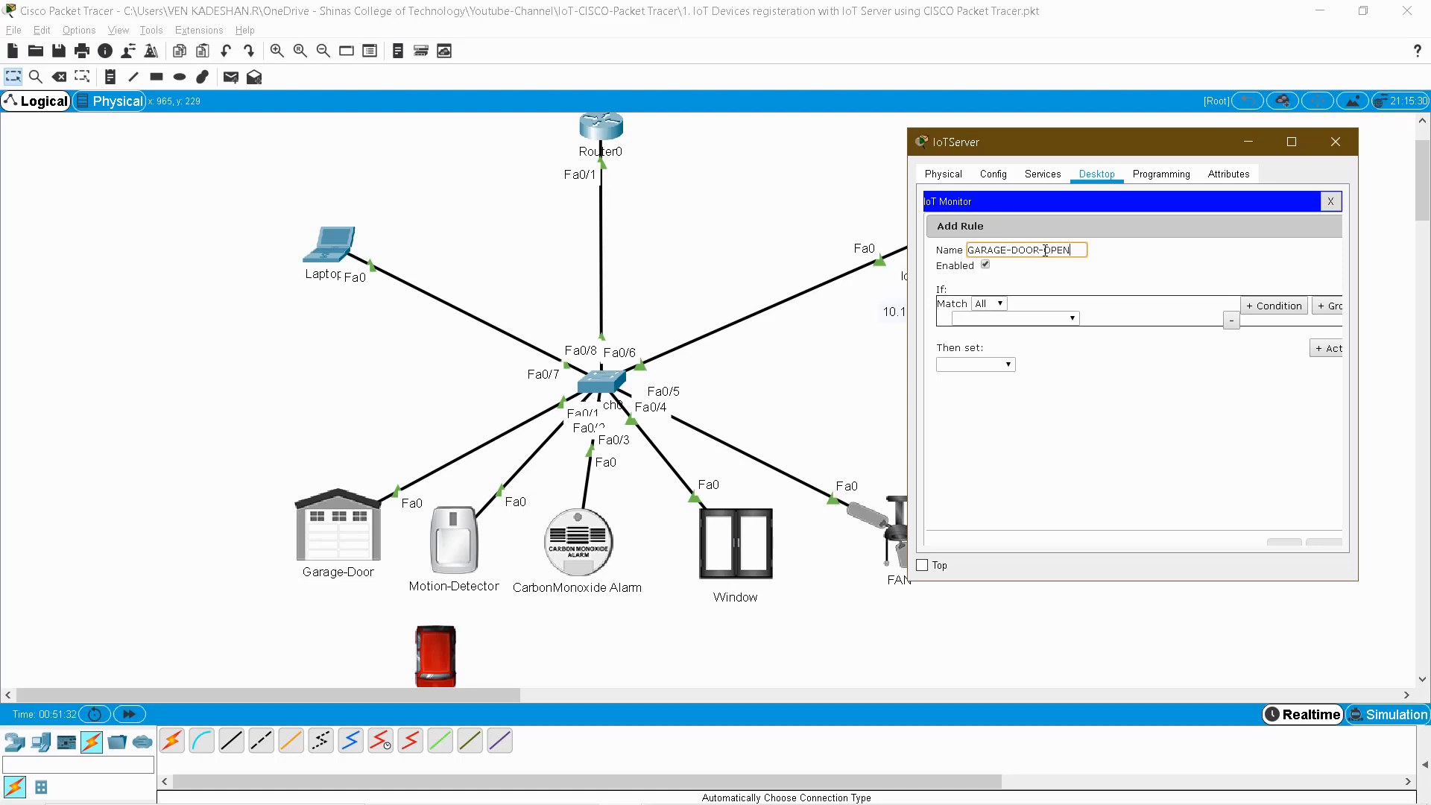
{"action": "left_click", "coordinate": [1016, 318]}
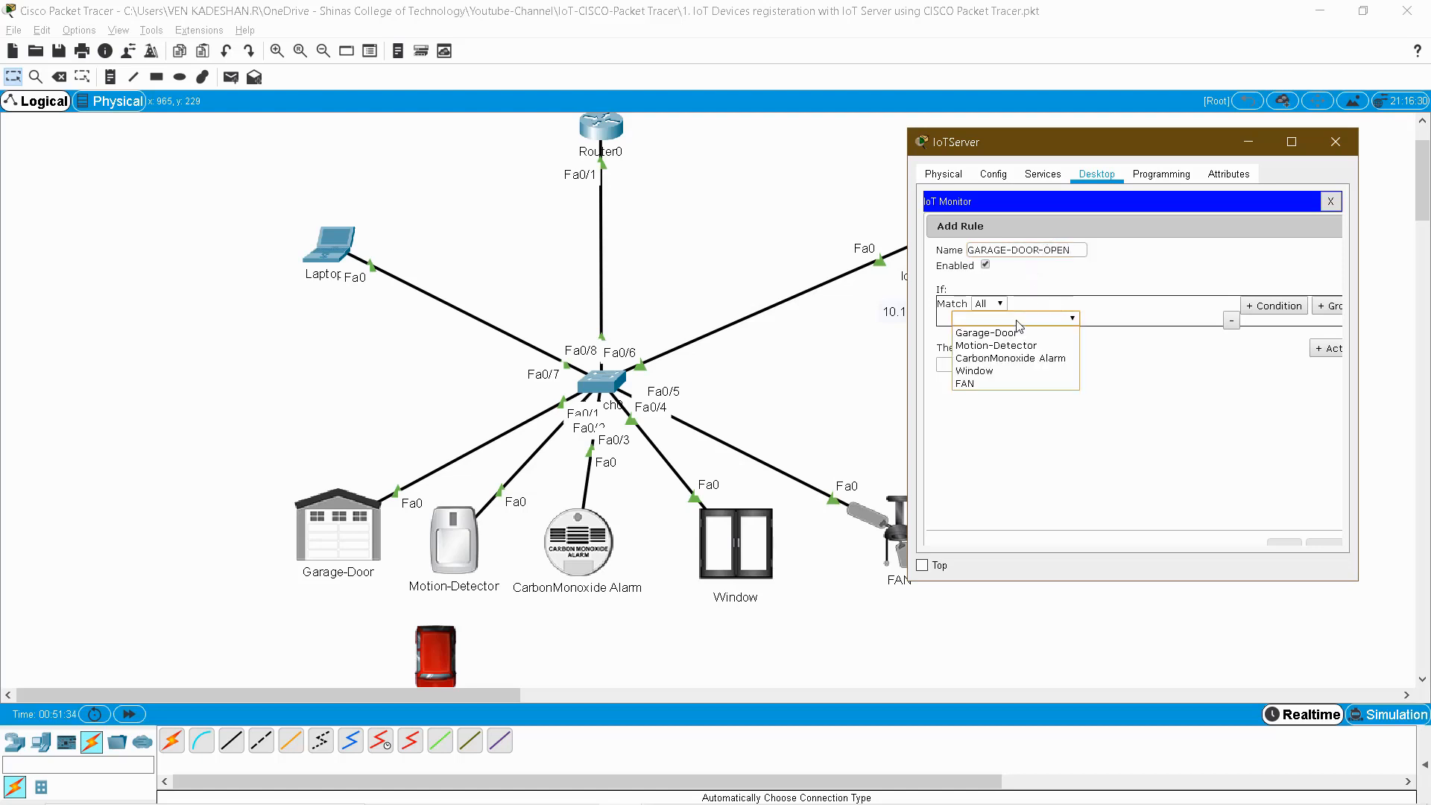
{"action": "left_click", "coordinate": [1002, 345]}
{"action": "left_click", "coordinate": [1105, 319]}
{"action": "left_click", "coordinate": [1108, 333]}
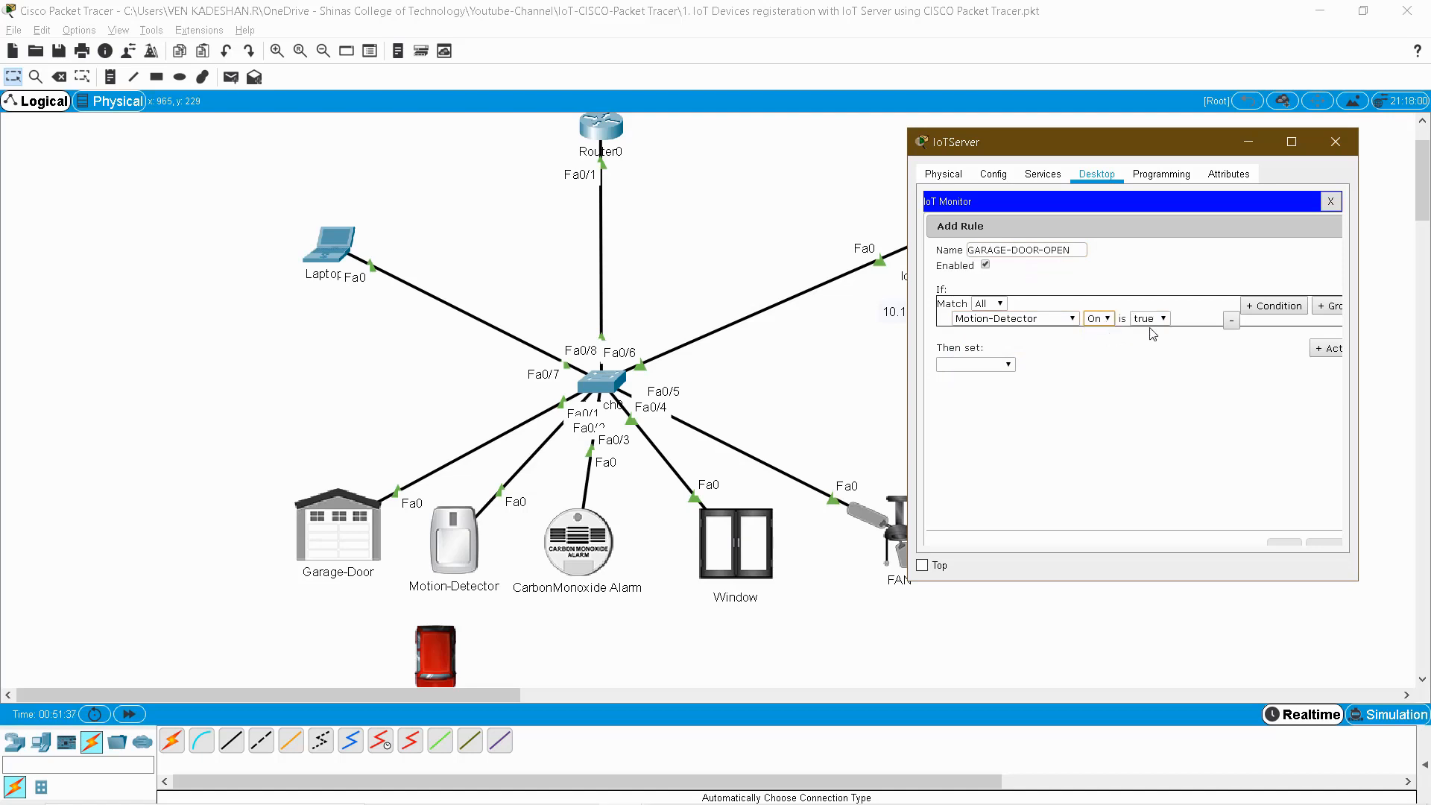
- Make the rule set Garage-Door On to true, enlarge the IoTServer window to show the whole form, and save the rule
{"action": "left_click", "coordinate": [993, 365]}
{"action": "left_click", "coordinate": [976, 377]}
{"action": "left_click", "coordinate": [1042, 364]}
{"action": "left_click", "coordinate": [1048, 379]}
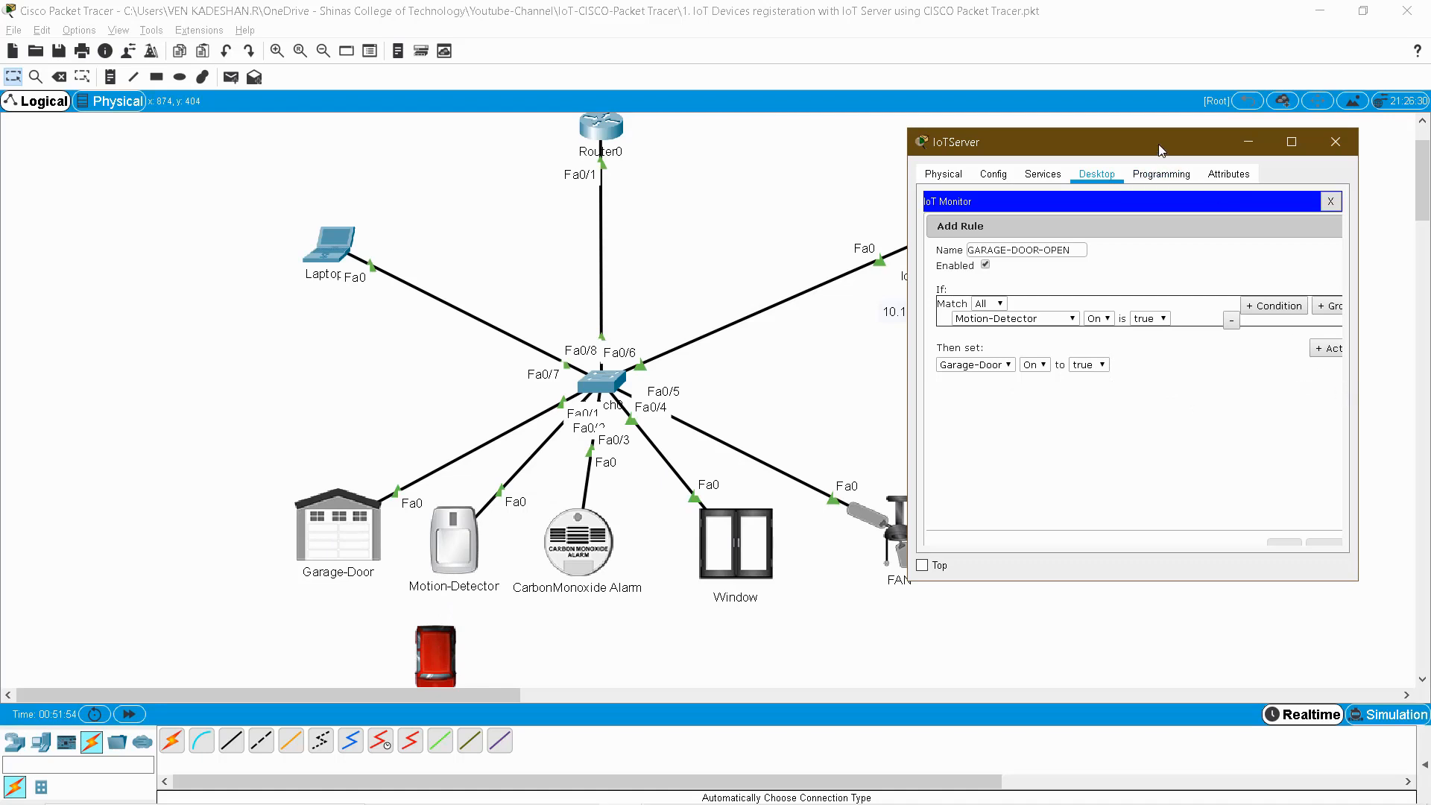
{"action": "left_click_drag", "start_coordinate": [1160, 146], "coordinate": [982, 143]}
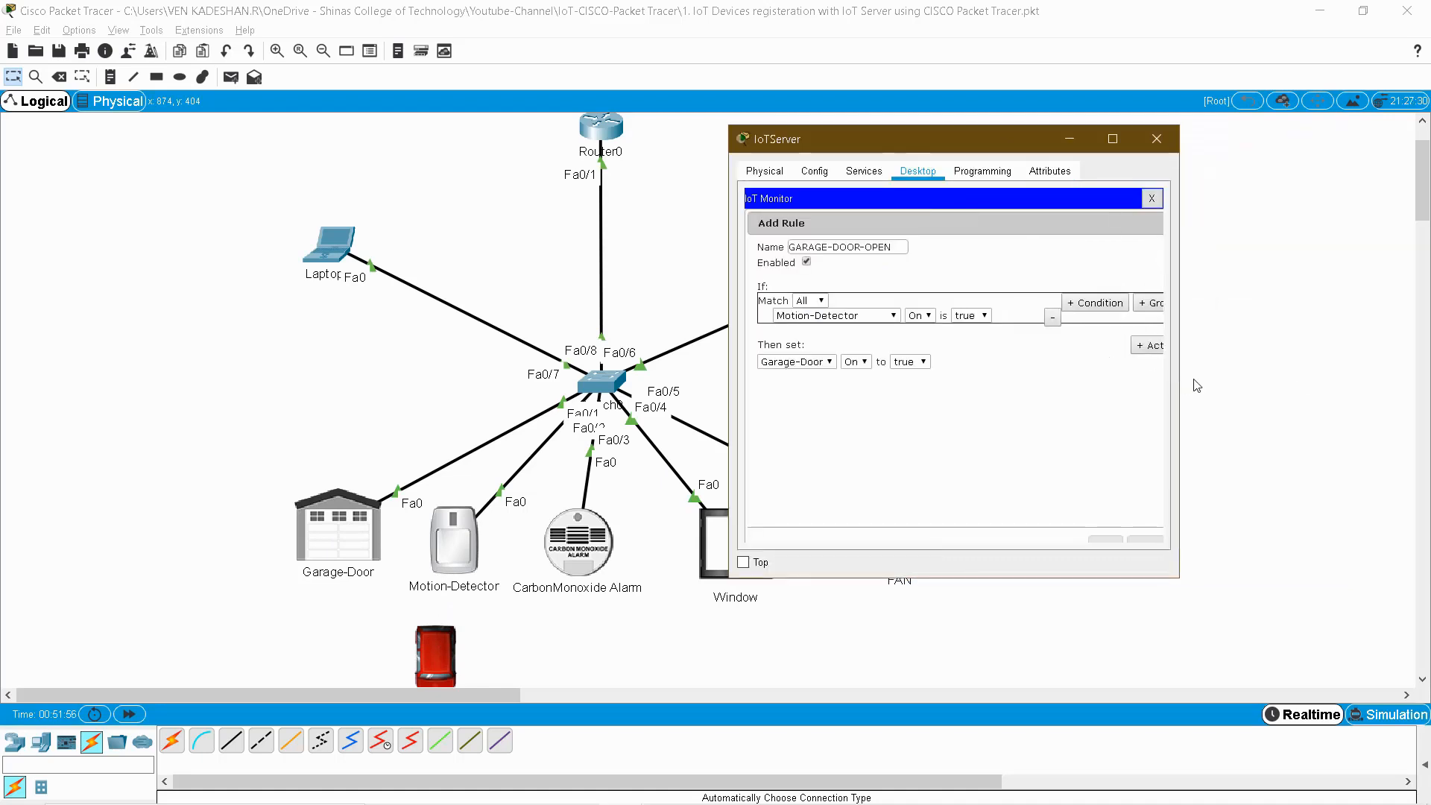
{"action": "left_click_drag", "start_coordinate": [1180, 386], "coordinate": [1409, 387]}
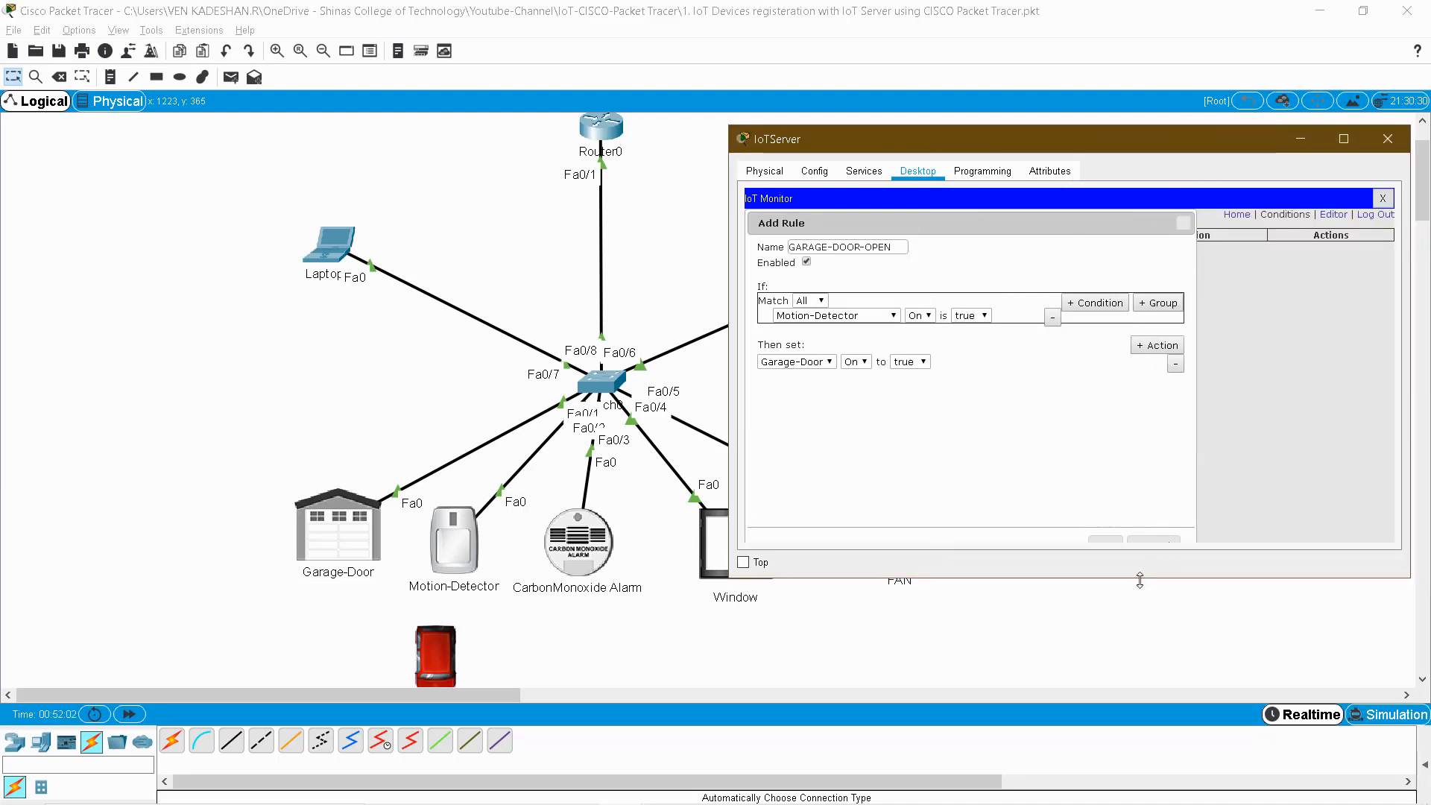
{"action": "left_click_drag", "start_coordinate": [1139, 581], "coordinate": [1139, 635]}
{"action": "left_click", "coordinate": [1105, 543]}
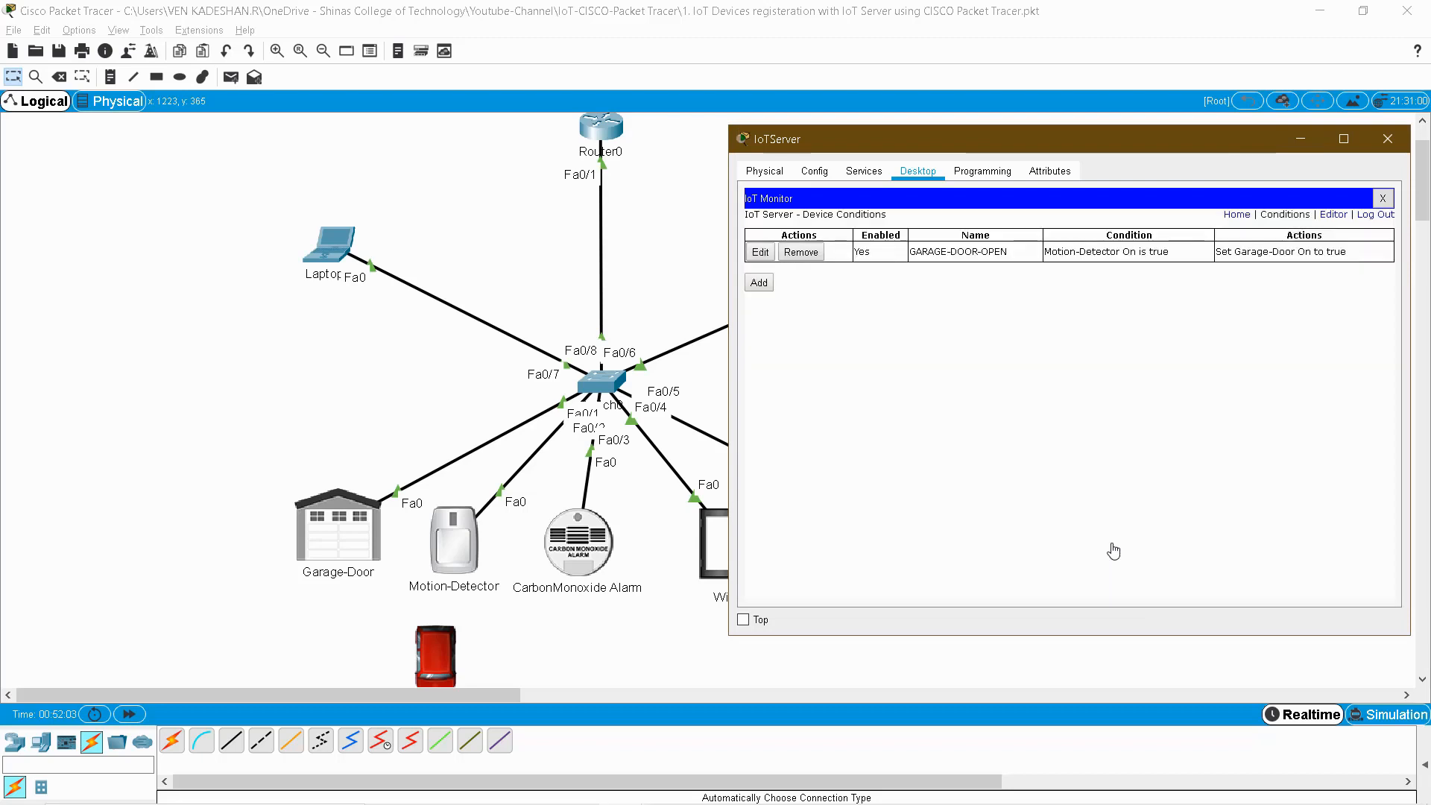
- Add a second rule named GARAGE-DOOR-CLOSE with the condition that Motion-Detector On is false
{"action": "left_click", "coordinate": [761, 283]}
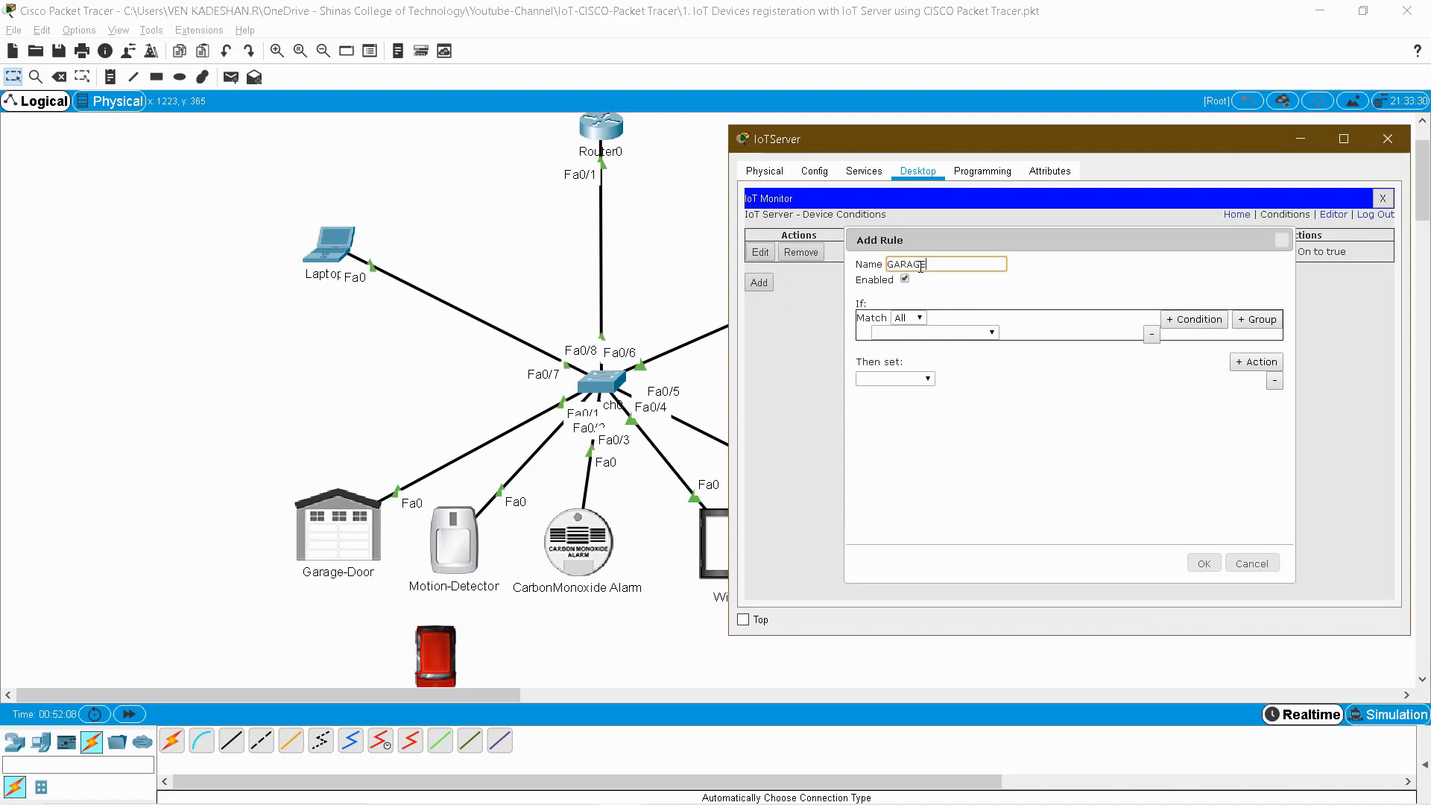
{"action": "type", "text": "GARAGE-DOOR-CLOSE"}
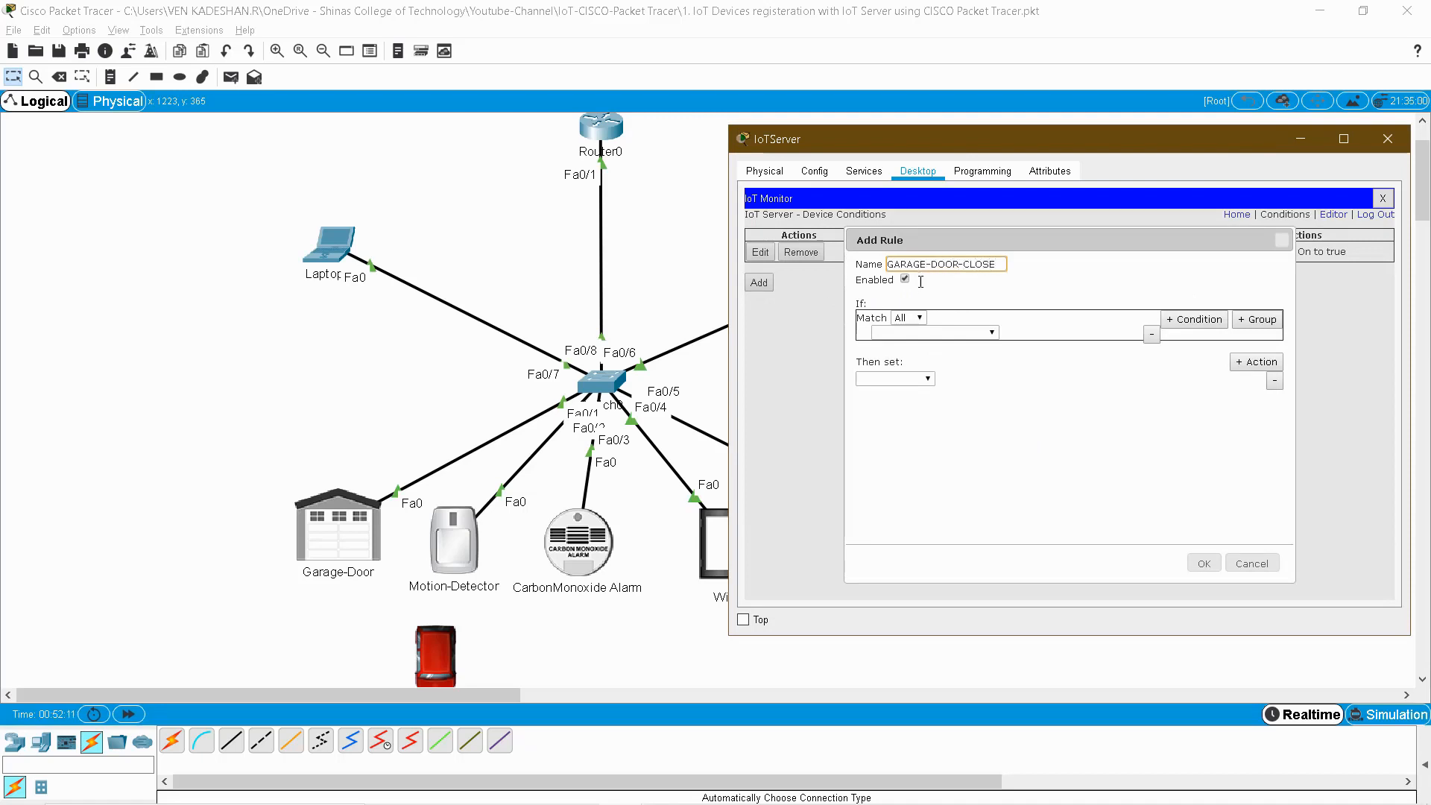
{"action": "left_click", "coordinate": [932, 333]}
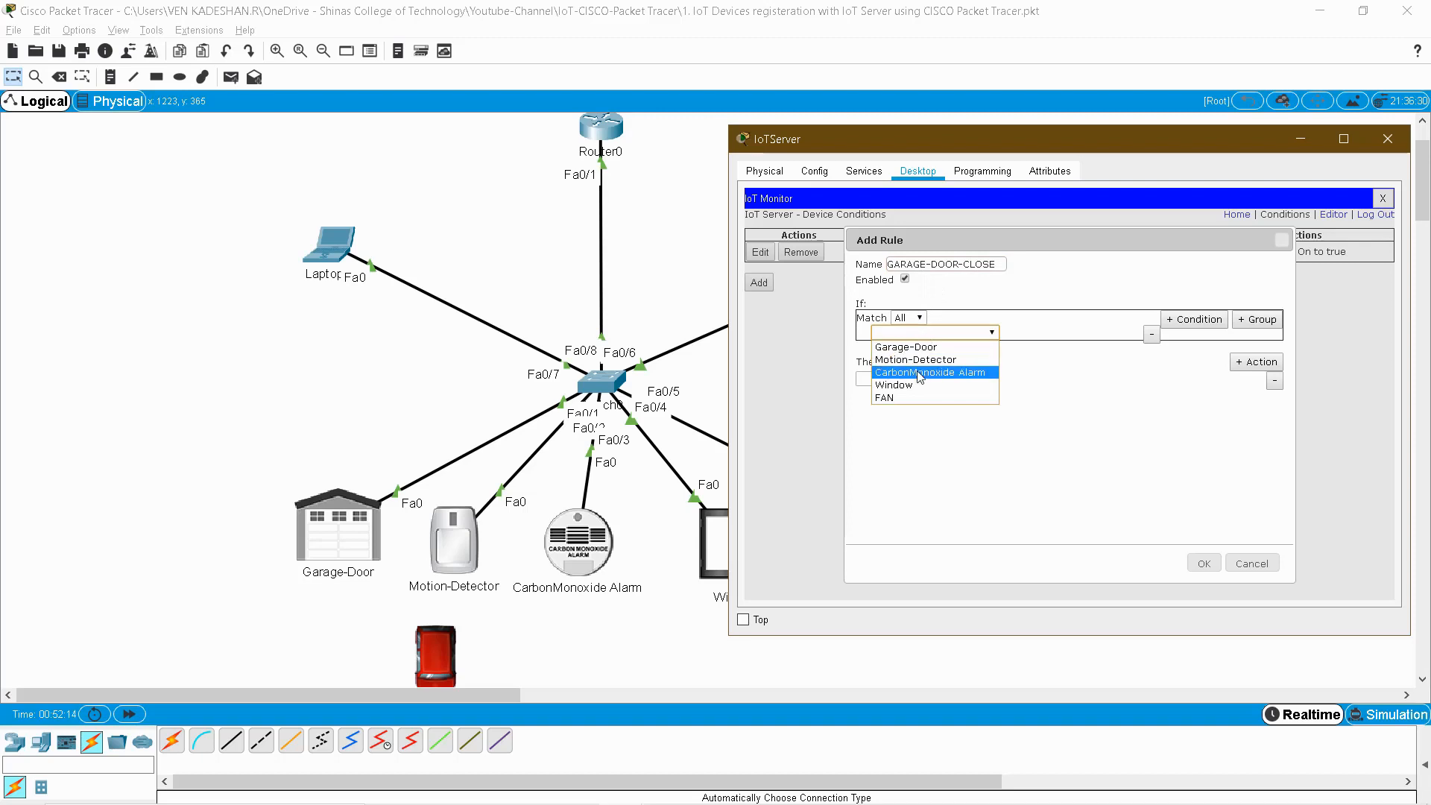
{"action": "left_click", "coordinate": [922, 360]}
{"action": "left_click", "coordinate": [1018, 332]}
{"action": "left_click", "coordinate": [1015, 347]}
{"action": "left_click", "coordinate": [1073, 332]}
{"action": "left_click", "coordinate": [1070, 361]}
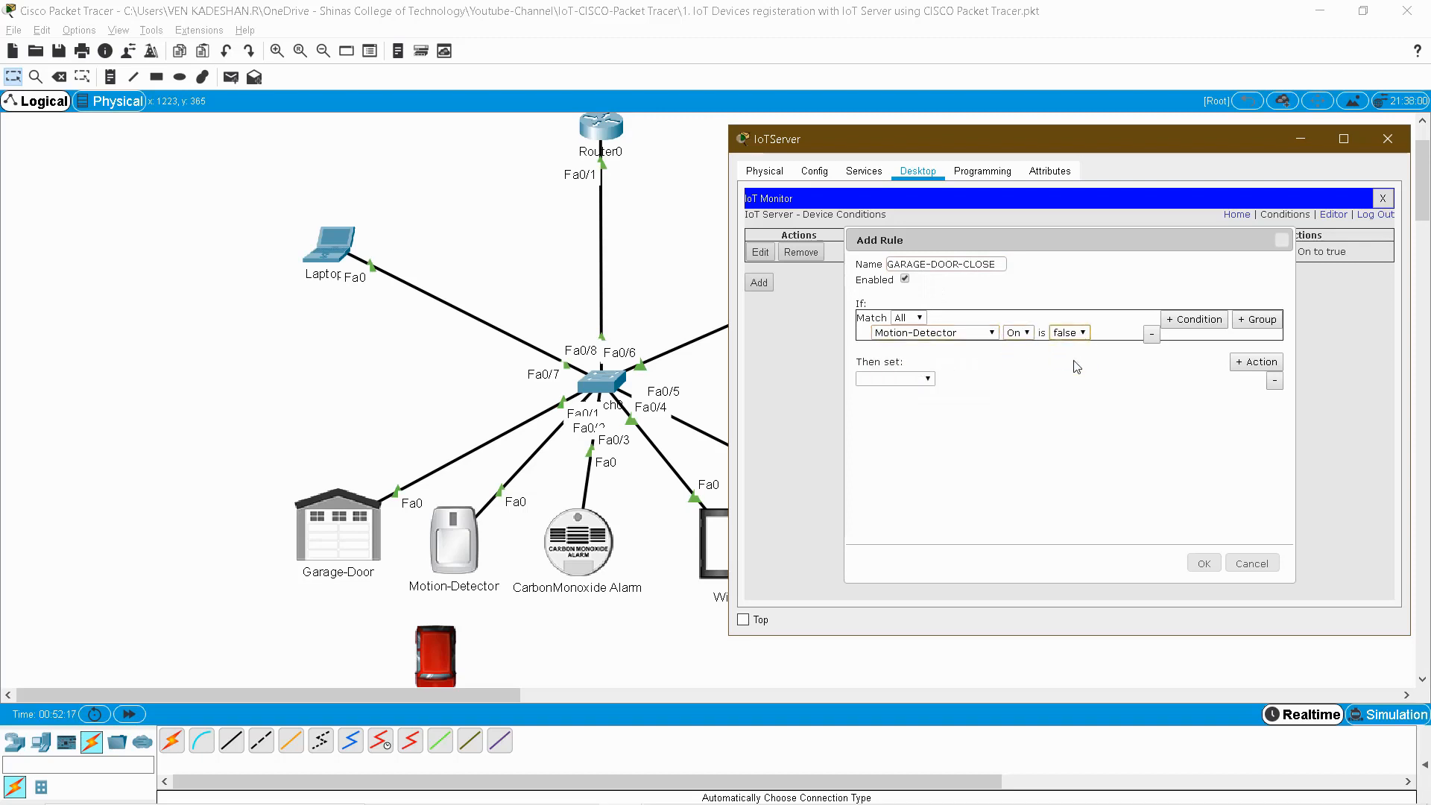
- Make the GARAGE-DOOR-CLOSE rule set Garage-Door On to false, and save it
{"action": "left_click", "coordinate": [919, 379]}
{"action": "left_click", "coordinate": [894, 390]}
{"action": "left_click", "coordinate": [958, 378]}
{"action": "left_click", "coordinate": [953, 393]}
{"action": "left_click", "coordinate": [1008, 378]}
{"action": "left_click", "coordinate": [1010, 407]}
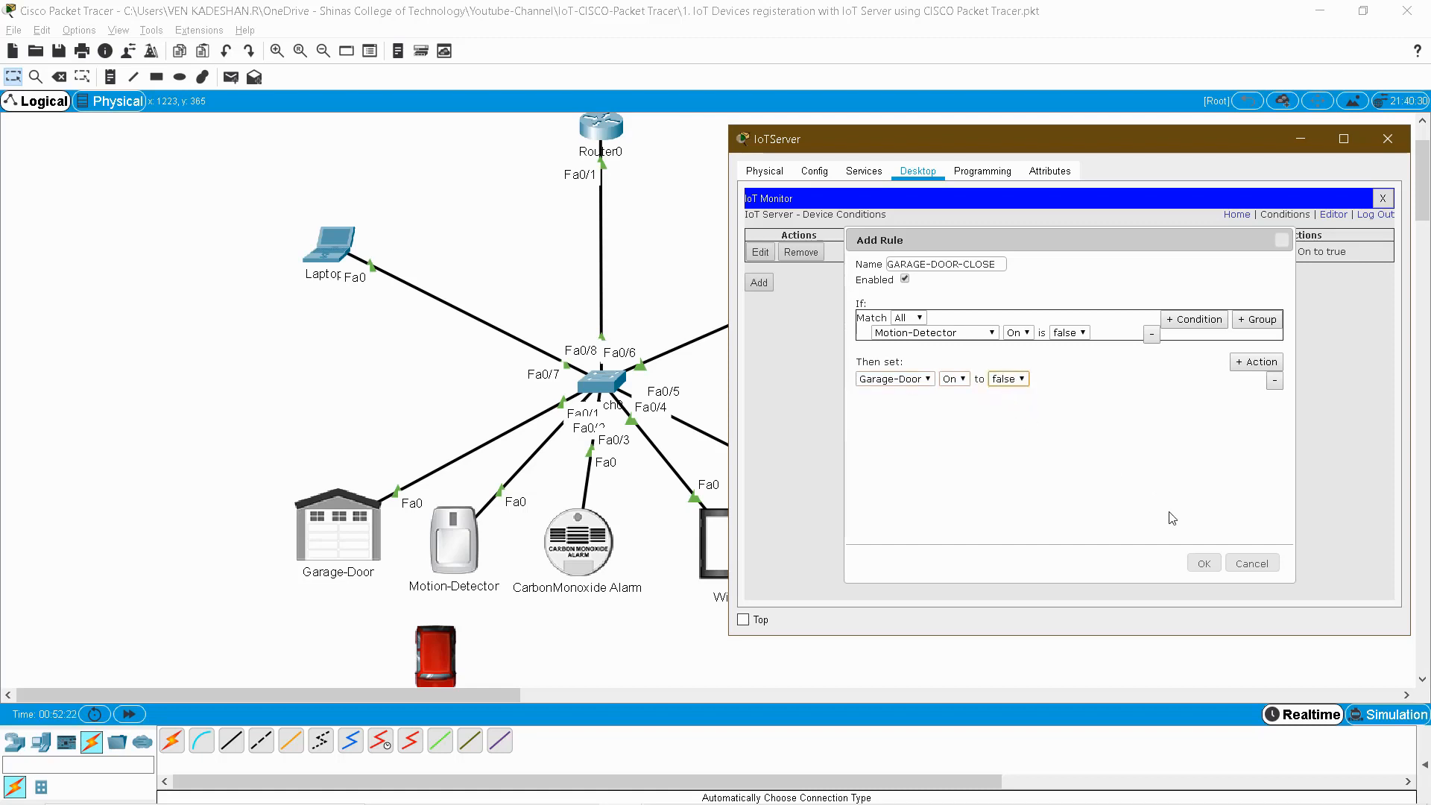
{"action": "left_click", "coordinate": [1203, 564]}
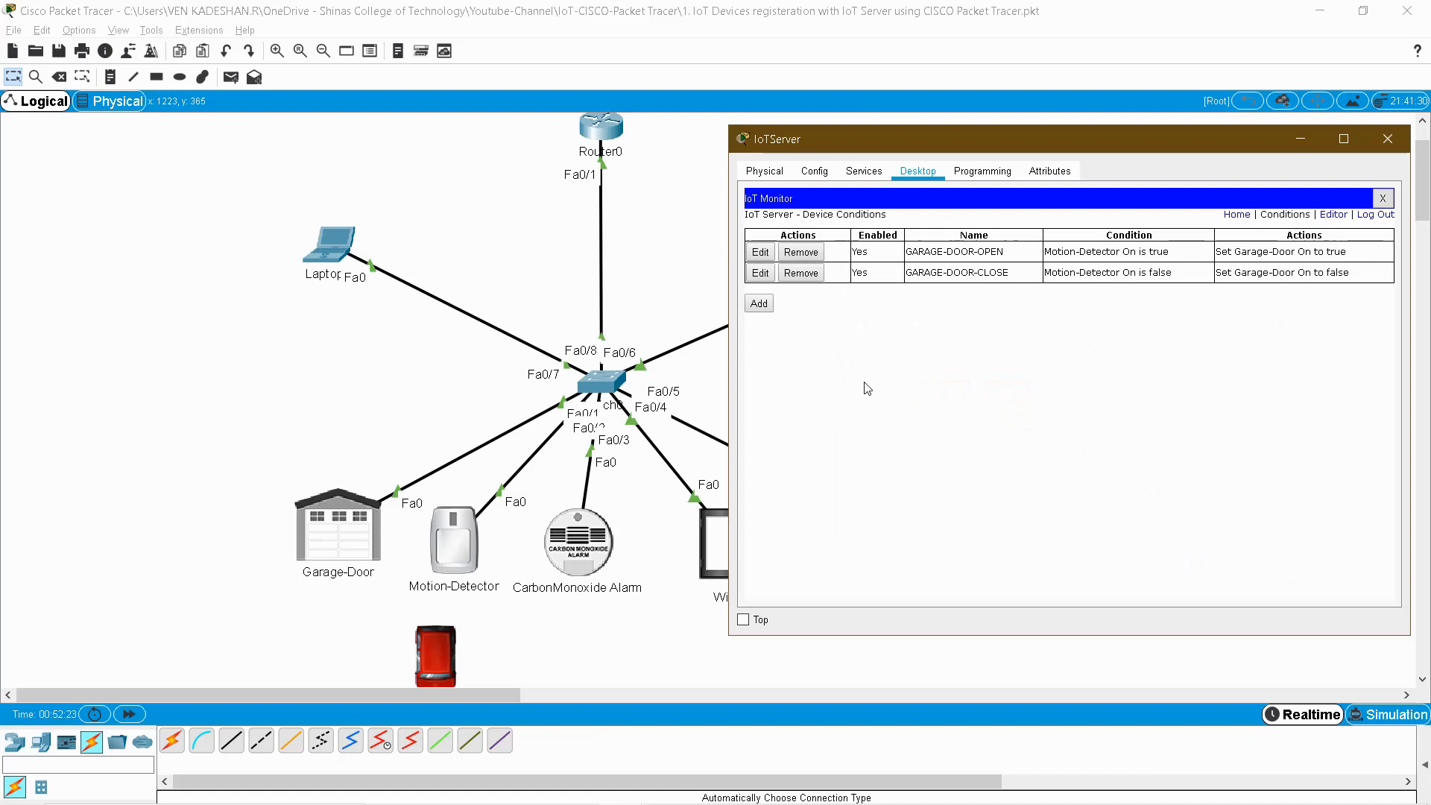
- Return to the workspace and move the red car to just below the Motion-Detector
{"action": "left_click", "coordinate": [475, 283]}
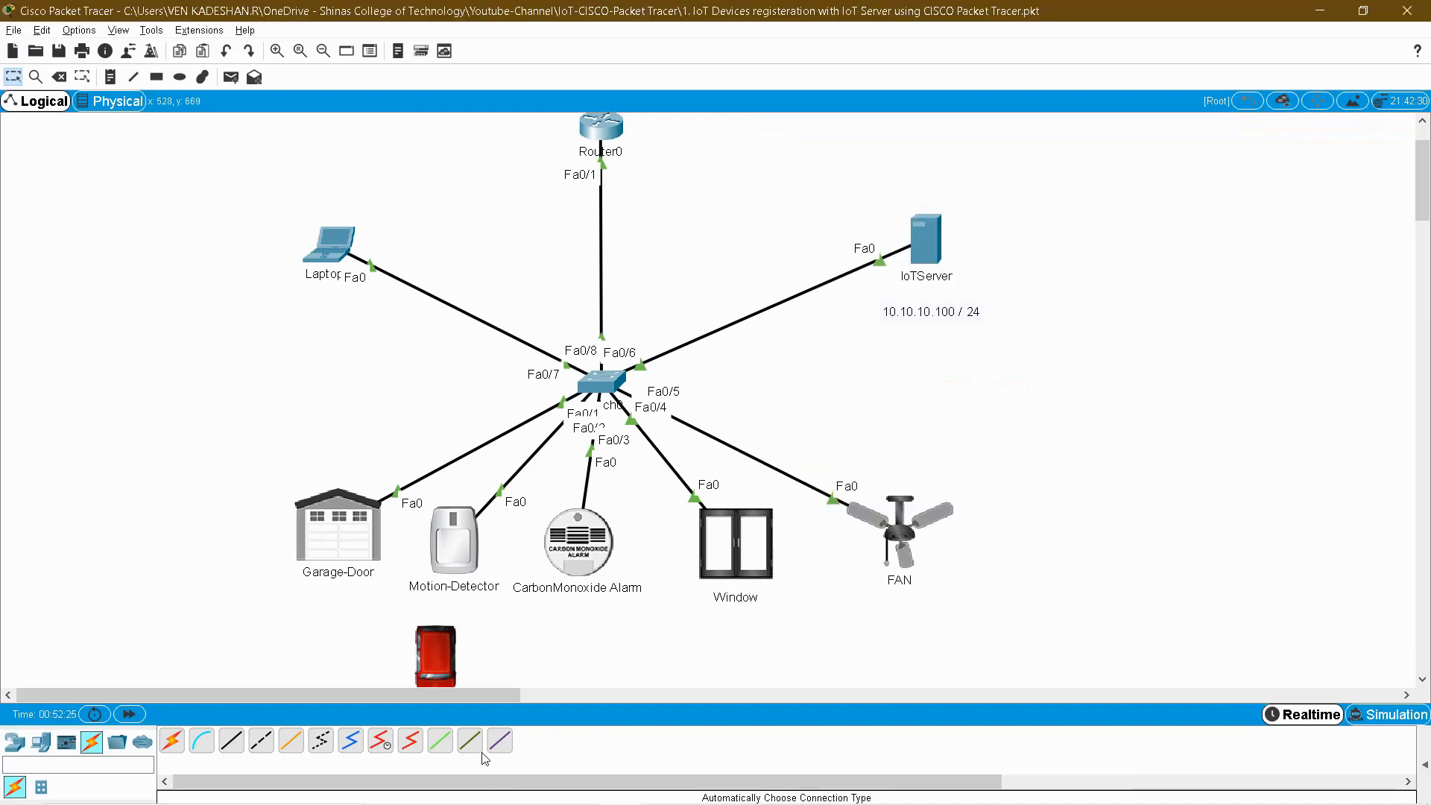
{"action": "left_click_drag", "start_coordinate": [427, 669], "coordinate": [443, 641]}
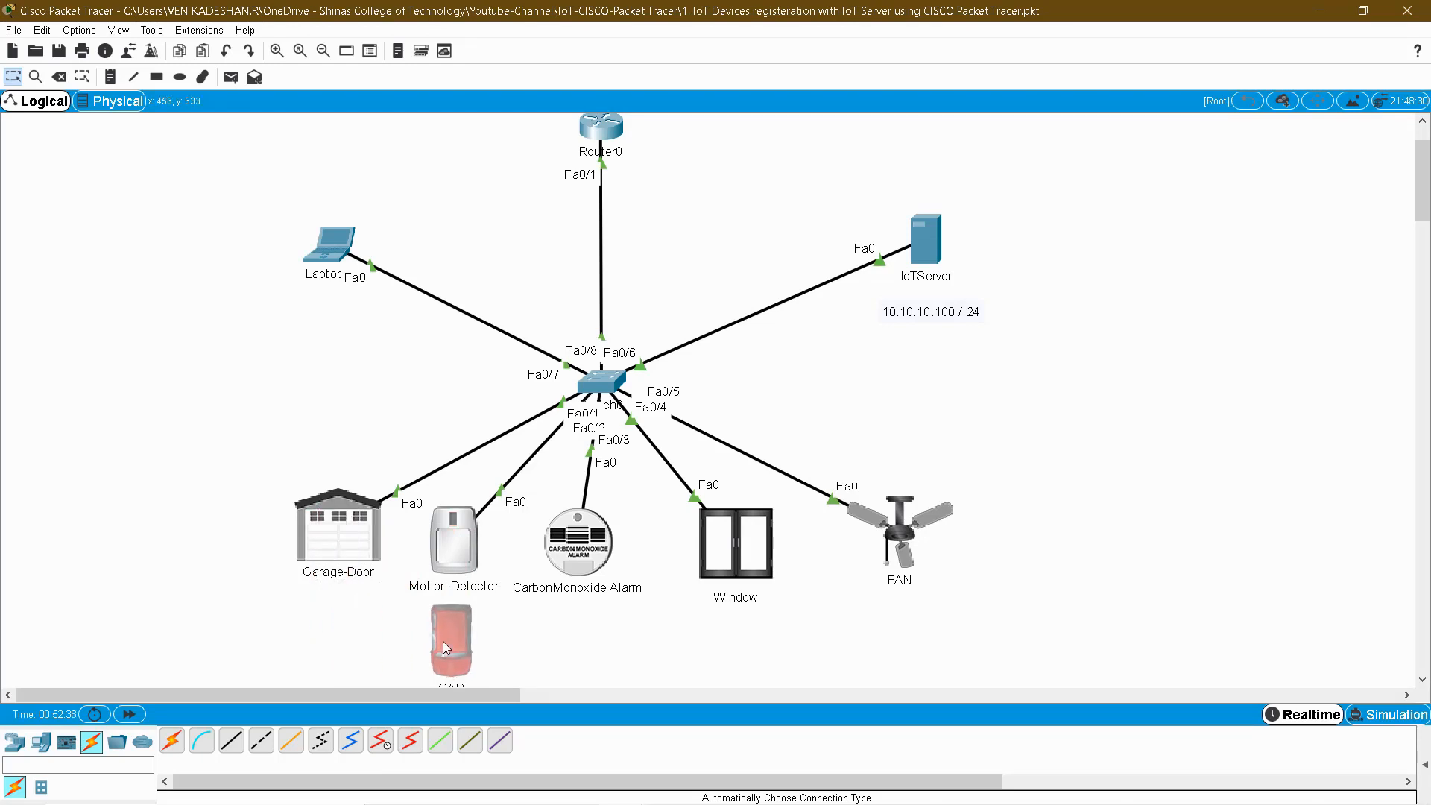
{"action": "mouse_move", "coordinate": [454, 542]}
- Return to IoTServer's conditions, add a rule named GAS-LEVEL-HIGH, and move the window clear of the Window device
{"action": "key", "text": "alt+Tab"}
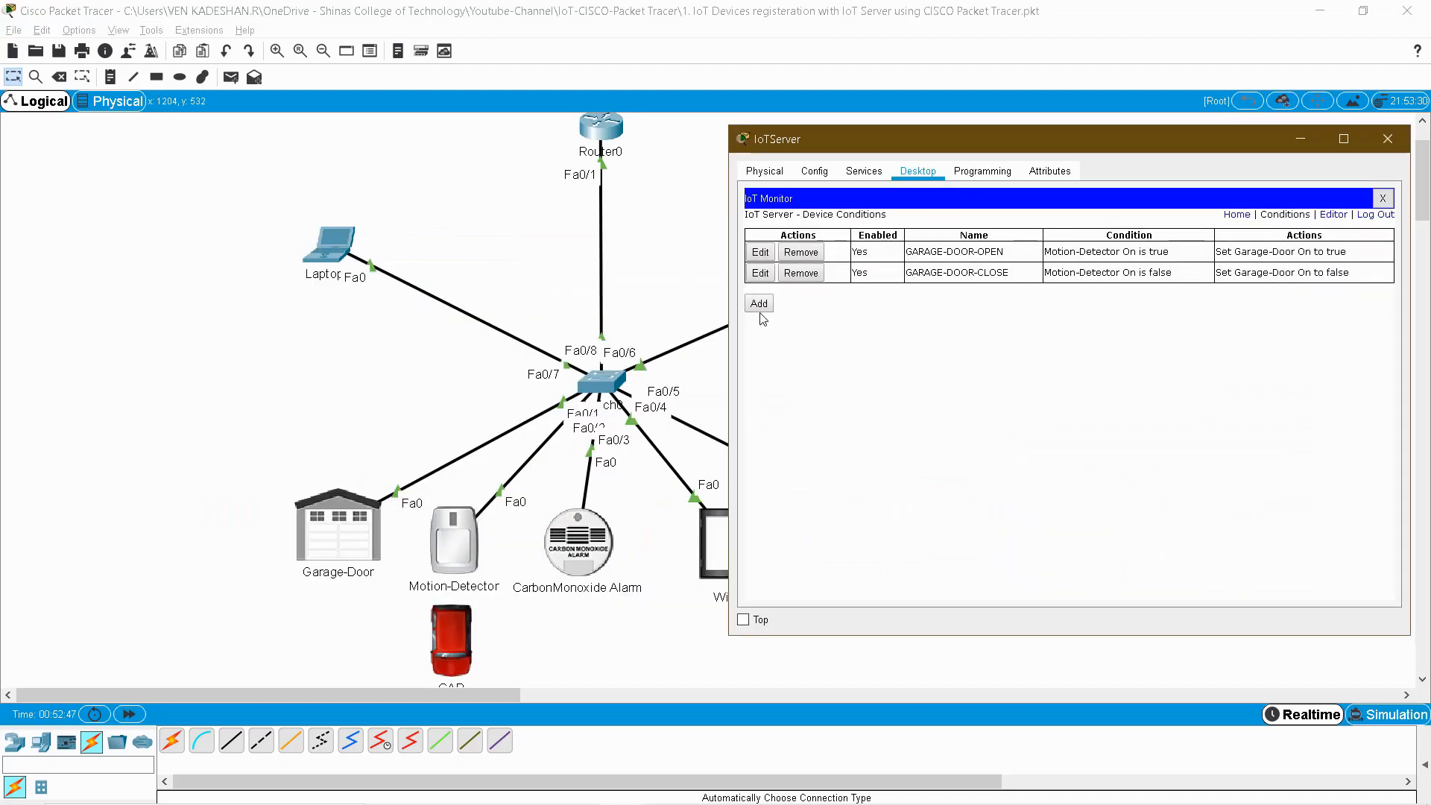
{"action": "left_click", "coordinate": [759, 304]}
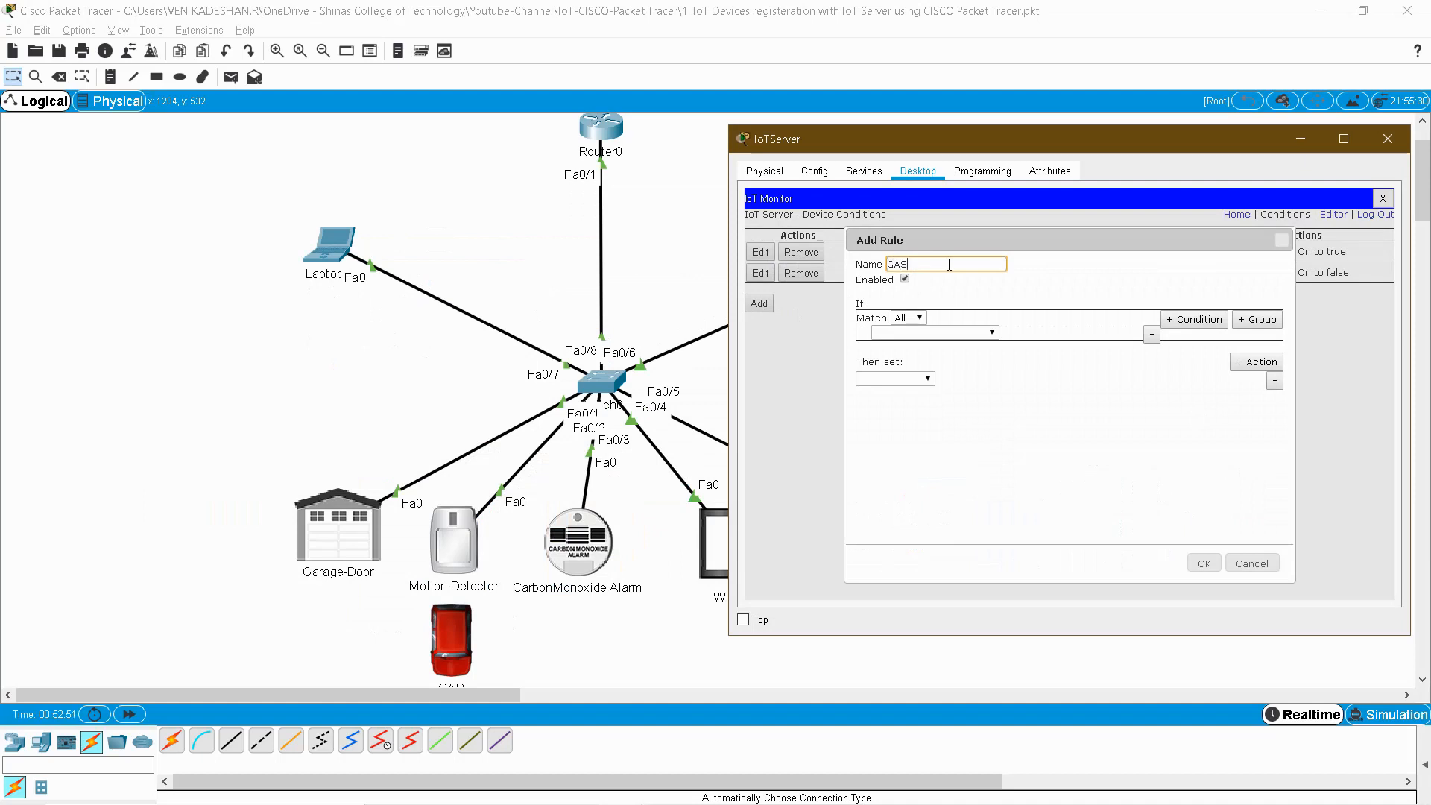
{"action": "type", "text": "GAS-LEVEL0"}
{"action": "left_click_drag", "start_coordinate": [964, 137], "coordinate": [1033, 196]}
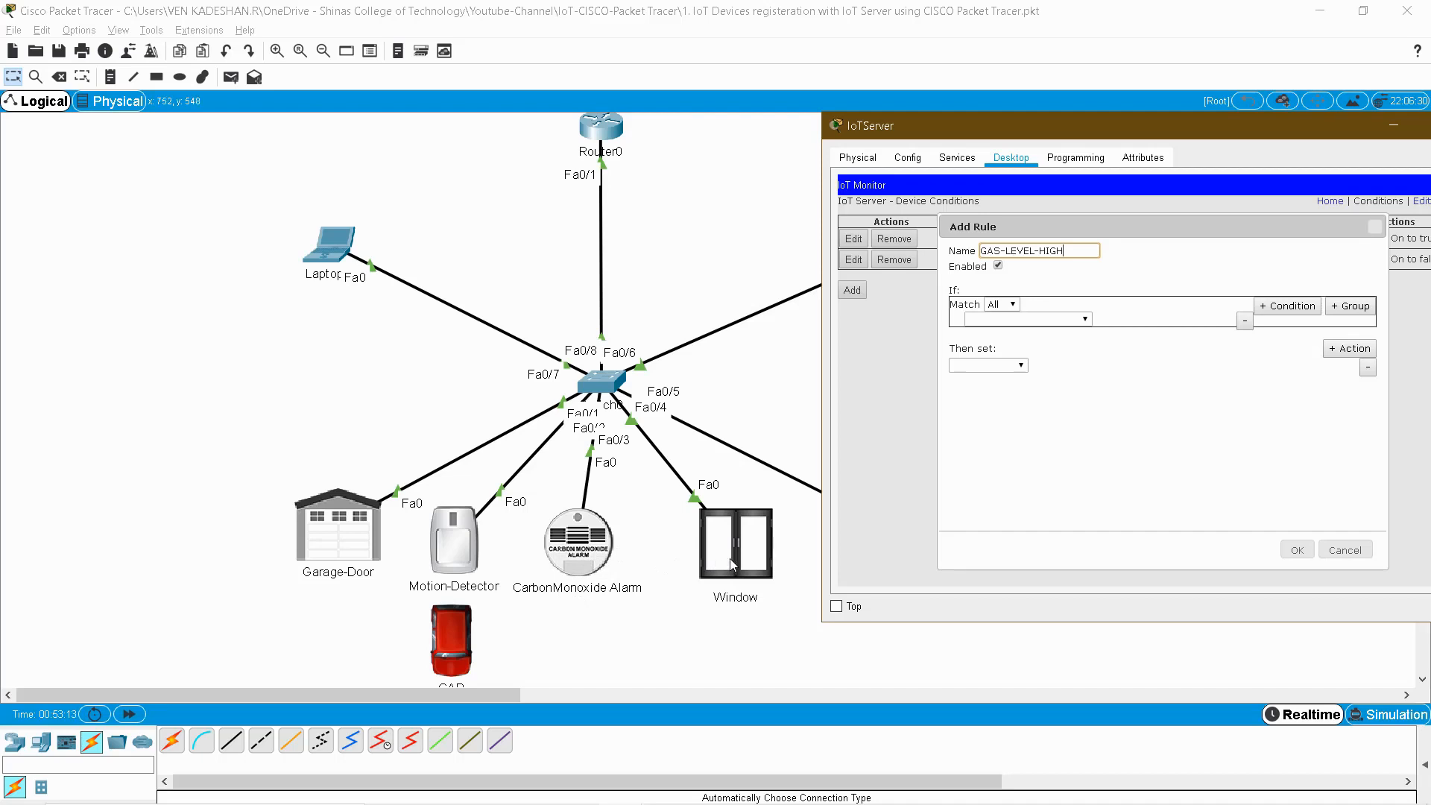
{"action": "left_click", "coordinate": [797, 543]}
{"action": "left_click_drag", "start_coordinate": [819, 449], "coordinate": [1018, 609]}
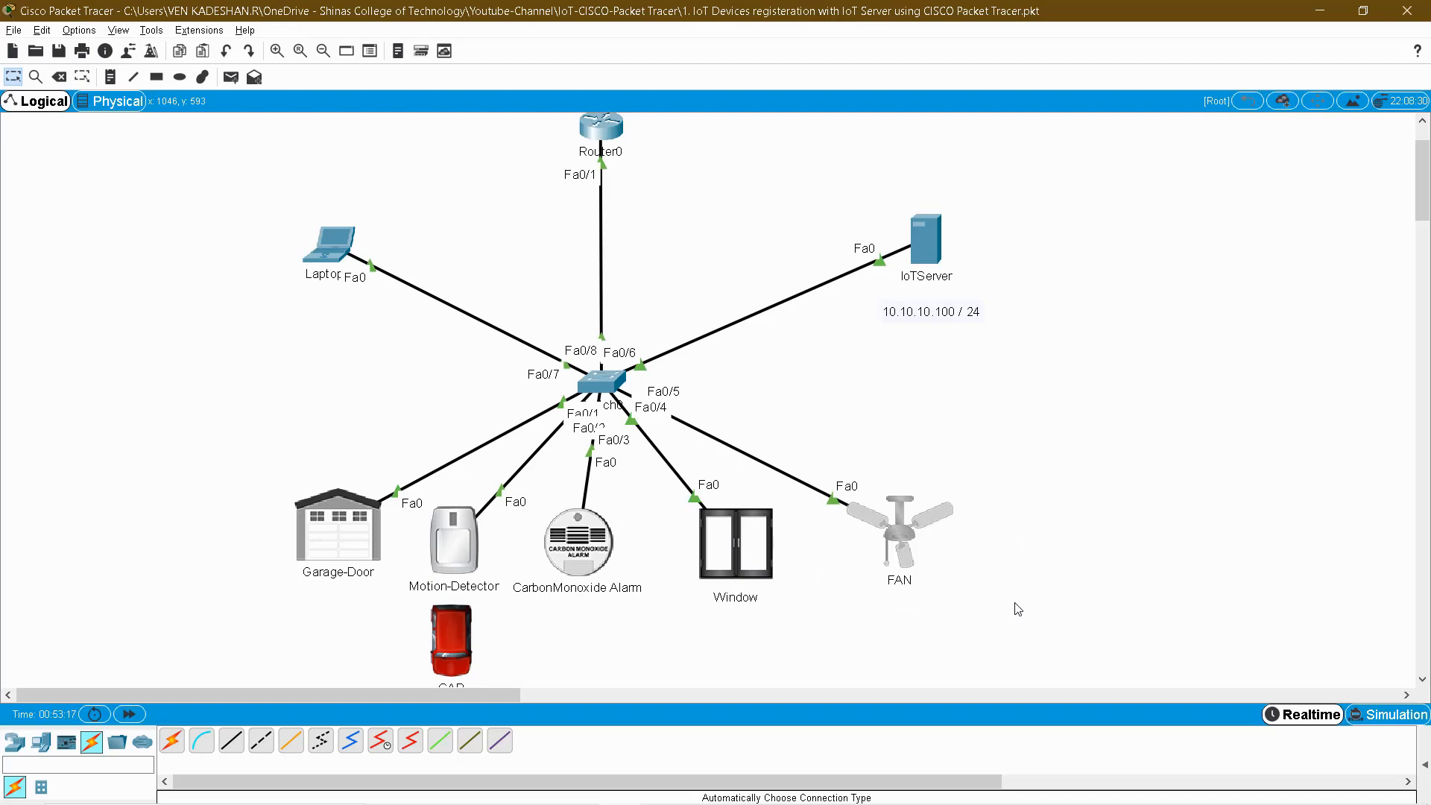
{"action": "key", "text": "alt+Tab"}
- Set the GAS-LEVEL-HIGH rule's condition to CarbonMonoxide Alarm Level > 0.06
{"action": "left_click", "coordinate": [1062, 322]}
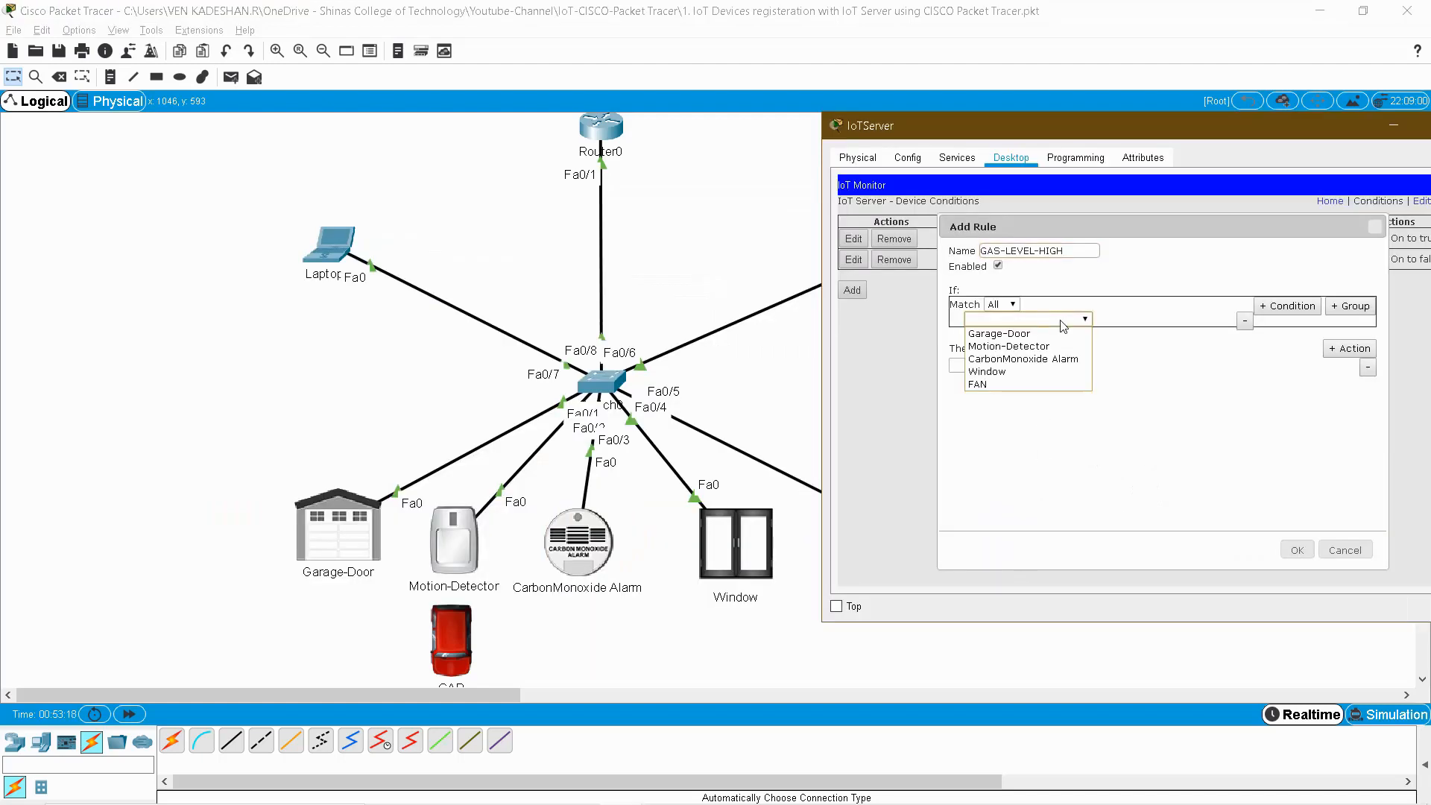
{"action": "left_click", "coordinate": [1040, 363]}
{"action": "left_click", "coordinate": [1116, 320]}
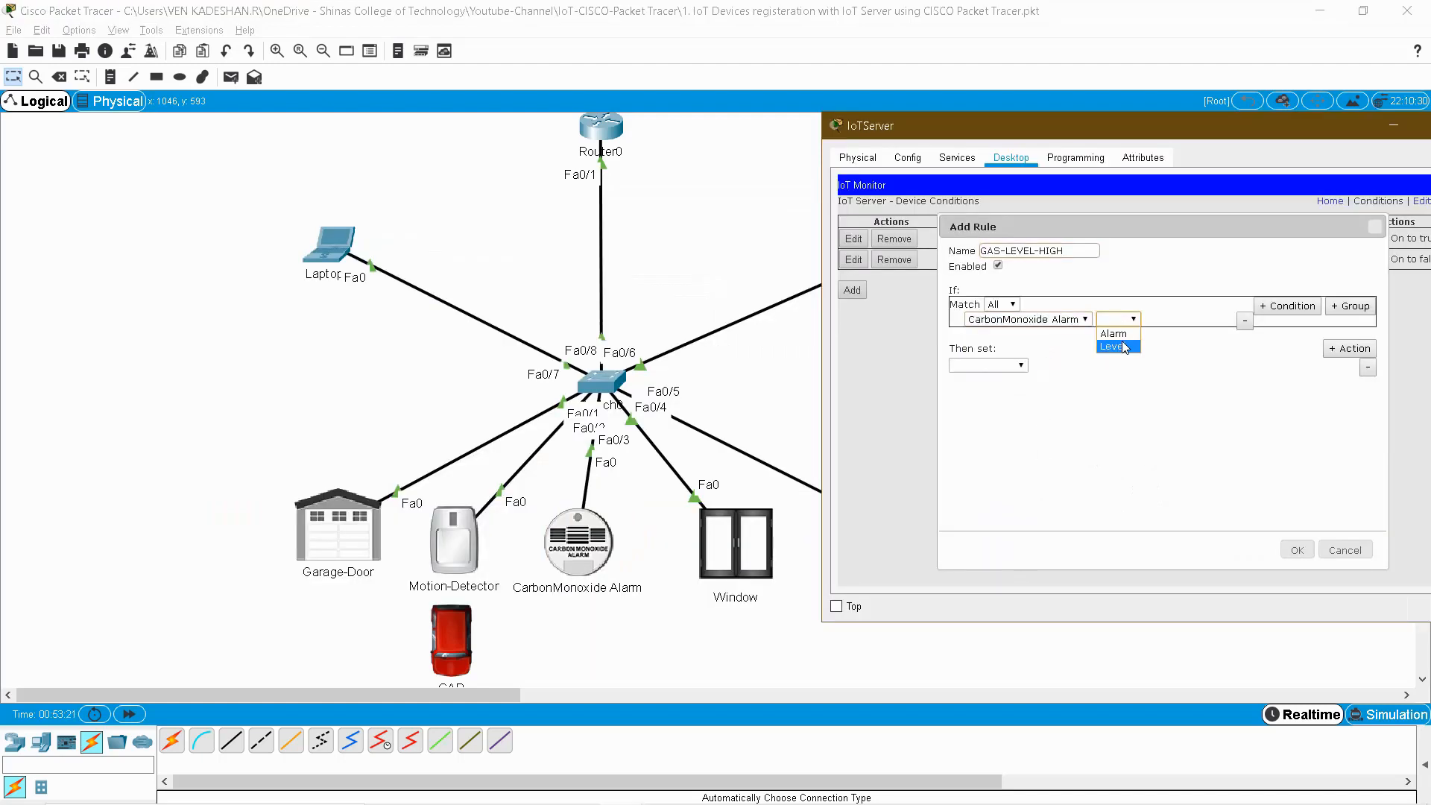
{"action": "left_click", "coordinate": [1114, 344]}
{"action": "left_click", "coordinate": [1160, 325]}
{"action": "left_click", "coordinate": [1191, 378]}
{"action": "left_click", "coordinate": [993, 330]}
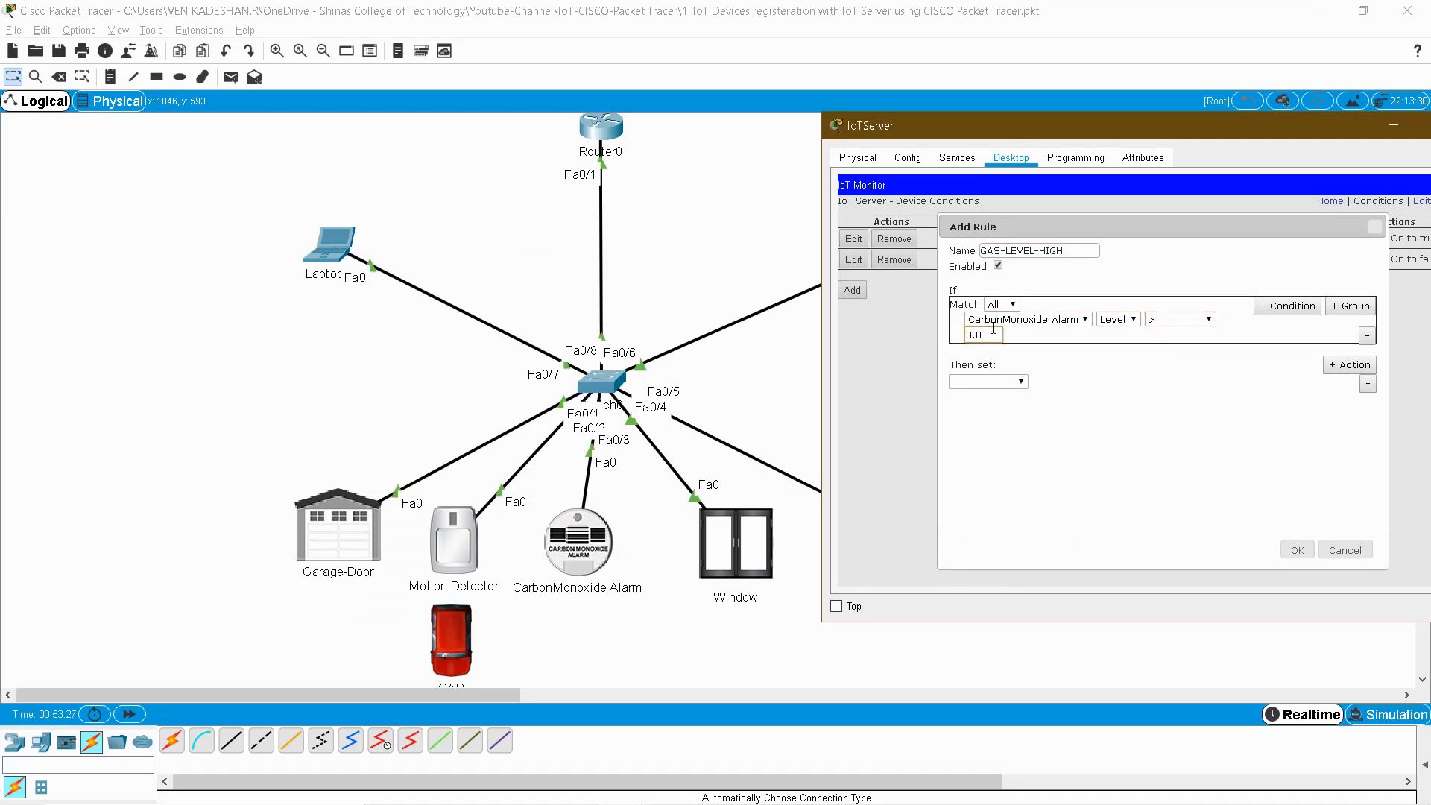
- Make the GAS-LEVEL-HIGH rule set Window On to true
{"action": "left_click", "coordinate": [985, 382]}
{"action": "left_click", "coordinate": [983, 410]}
{"action": "left_click", "coordinate": [1049, 382]}
{"action": "left_click", "coordinate": [1047, 396]}
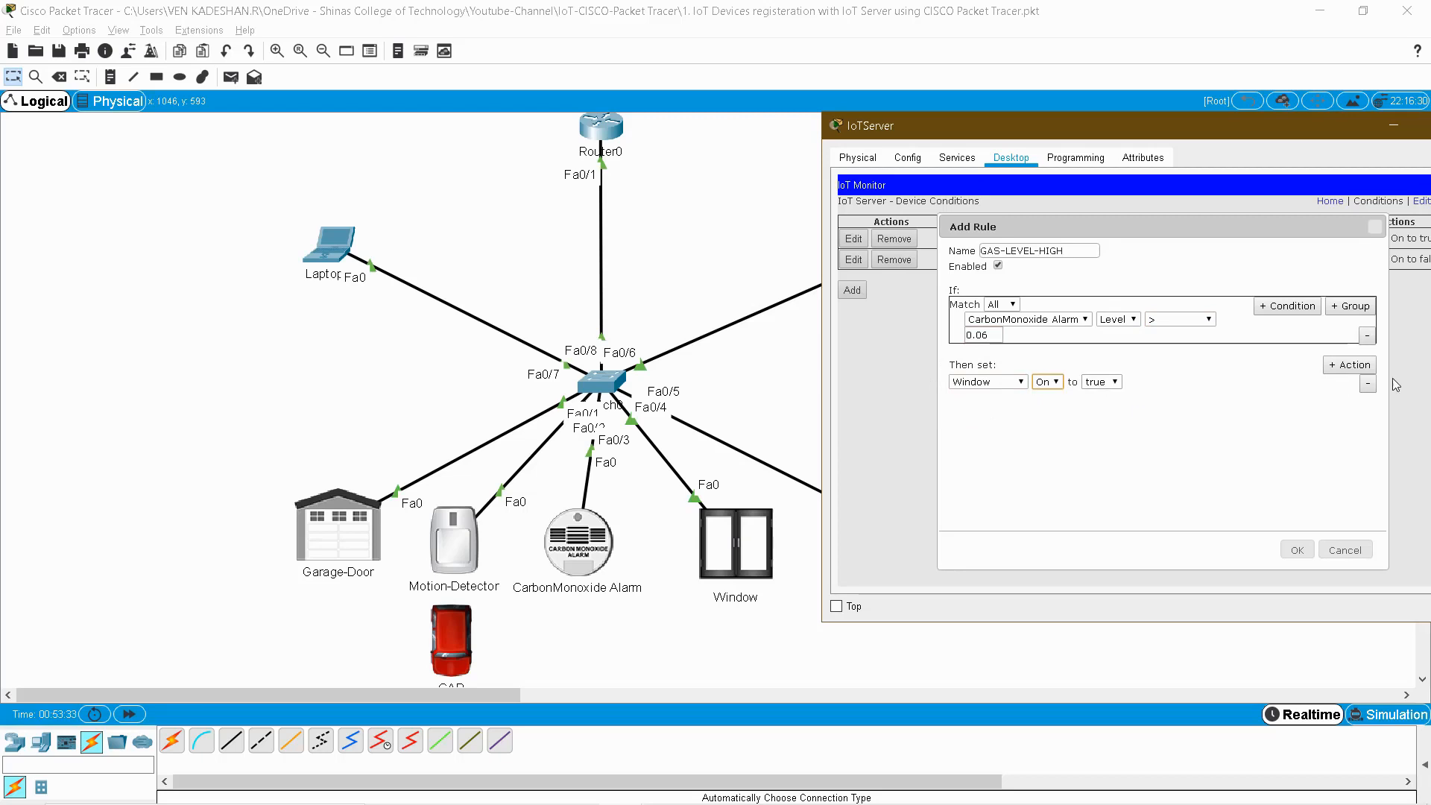
- Add a second action to the GAS-LEVEL-HIGH rule that sets FAN Status to High, and save the rule
{"action": "left_click", "coordinate": [1355, 368]}
{"action": "left_click", "coordinate": [1012, 397]}
{"action": "left_click", "coordinate": [984, 436]}
{"action": "left_click", "coordinate": [1057, 396]}
{"action": "left_click", "coordinate": [1054, 410]}
{"action": "left_click", "coordinate": [1122, 397]}
{"action": "left_click", "coordinate": [1122, 438]}
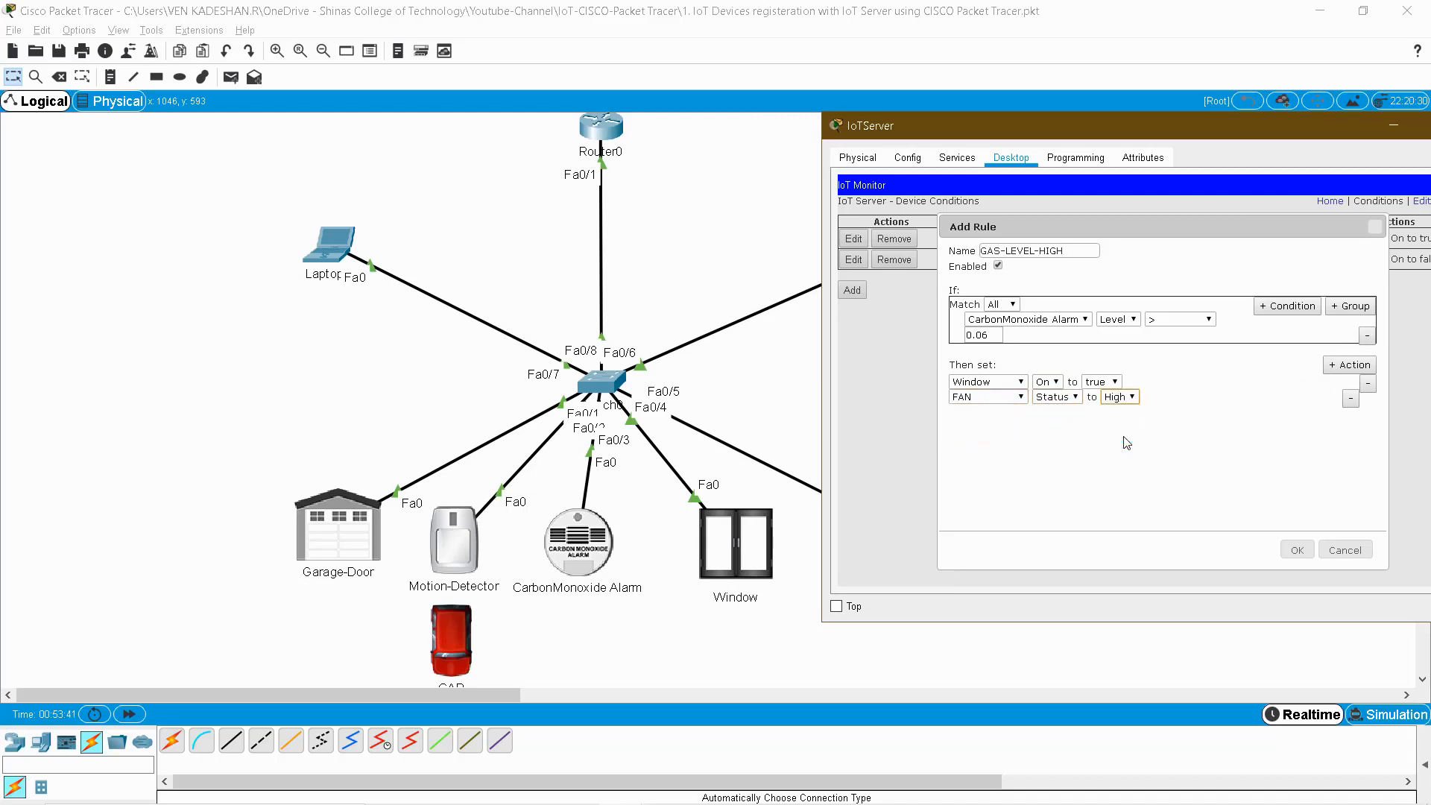
{"action": "left_click", "coordinate": [1297, 550]}
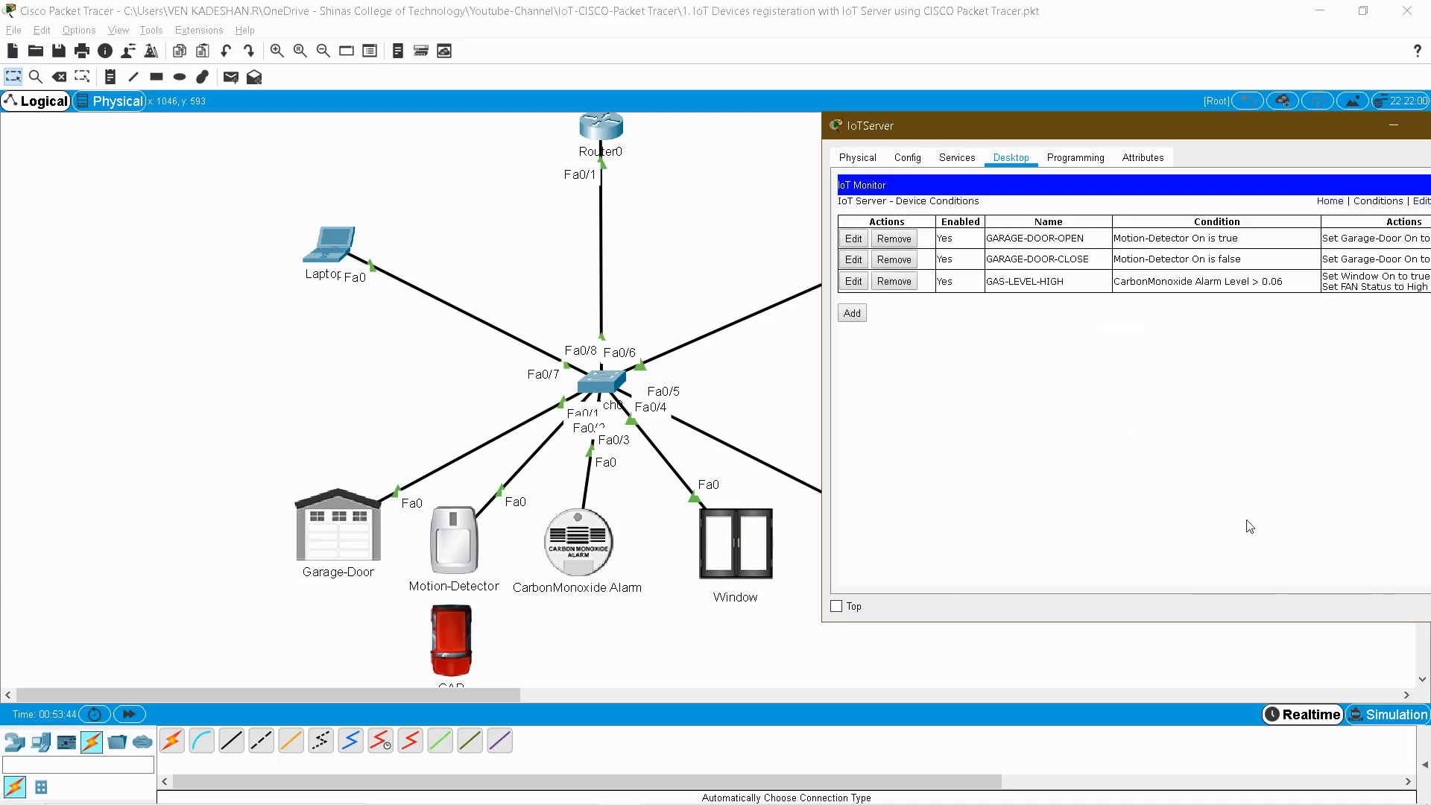
- Add a rule named GAS-LEVEL-LOW with the condition CarbonMonoxide Alarm Level < 0.06
{"action": "left_click", "coordinate": [852, 314]}
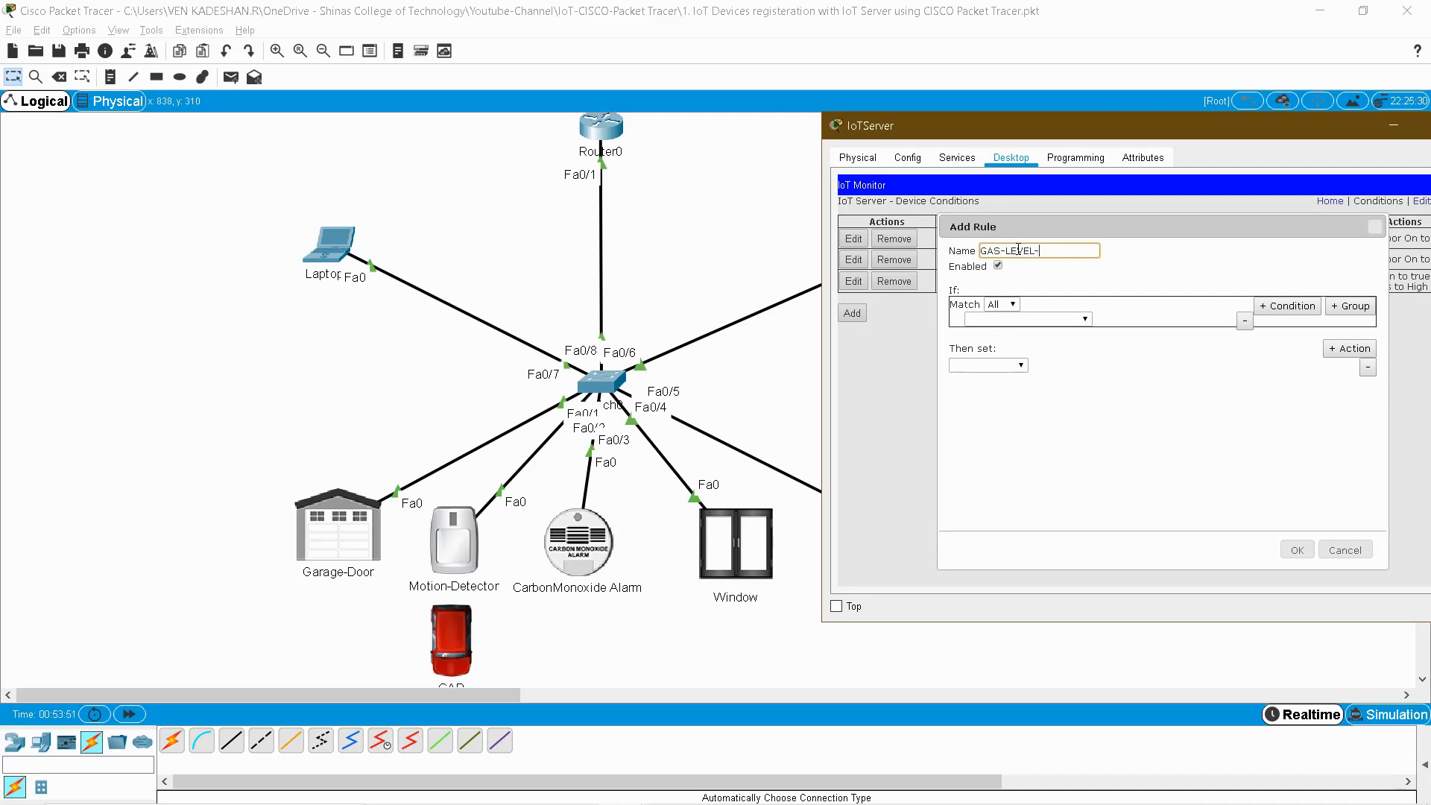
{"action": "left_click", "coordinate": [1058, 319]}
{"action": "left_click", "coordinate": [1038, 359]}
{"action": "left_click", "coordinate": [1118, 319]}
{"action": "left_click", "coordinate": [1118, 335]}
{"action": "left_click", "coordinate": [1195, 321]}
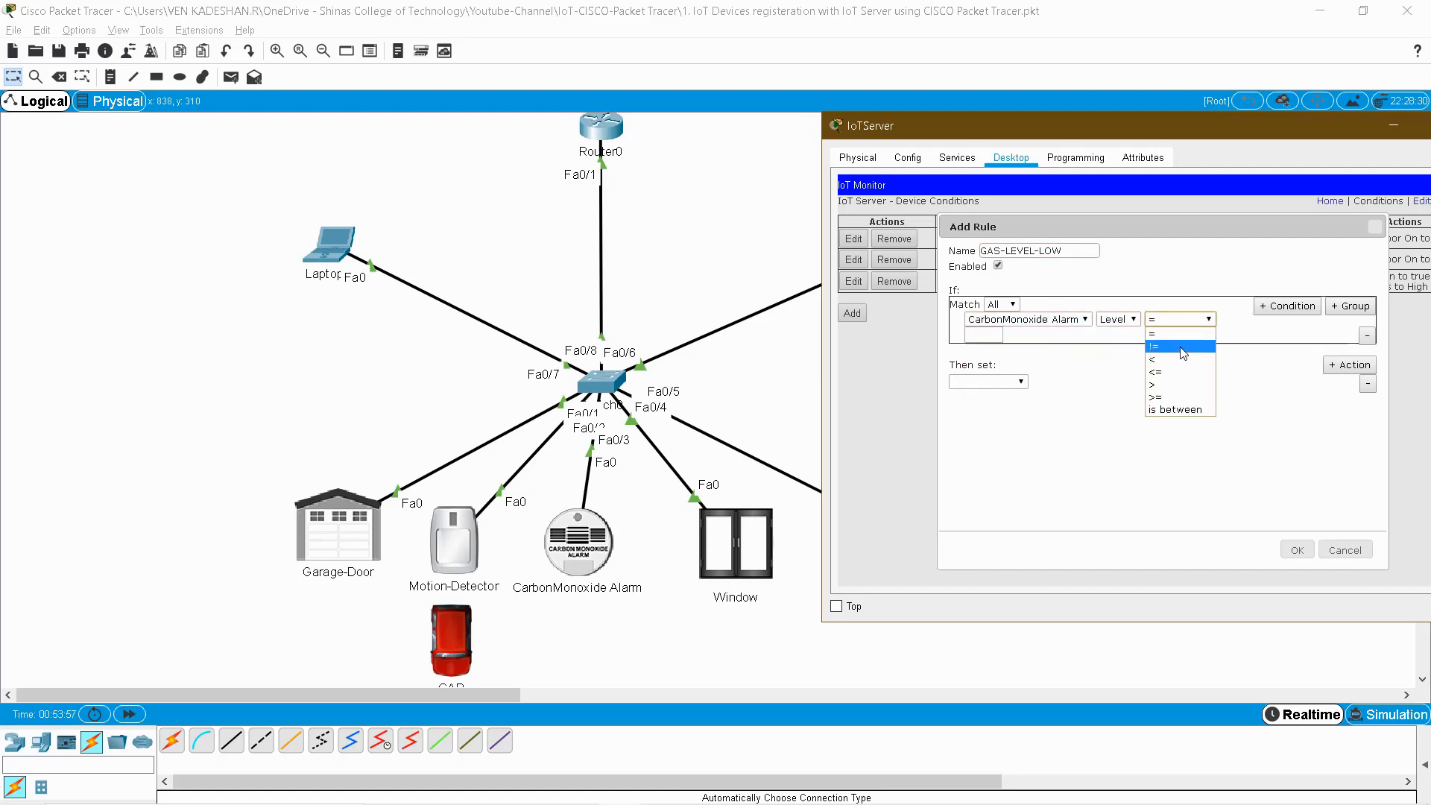
{"action": "left_click", "coordinate": [1176, 366]}
{"action": "left_click", "coordinate": [991, 336]}
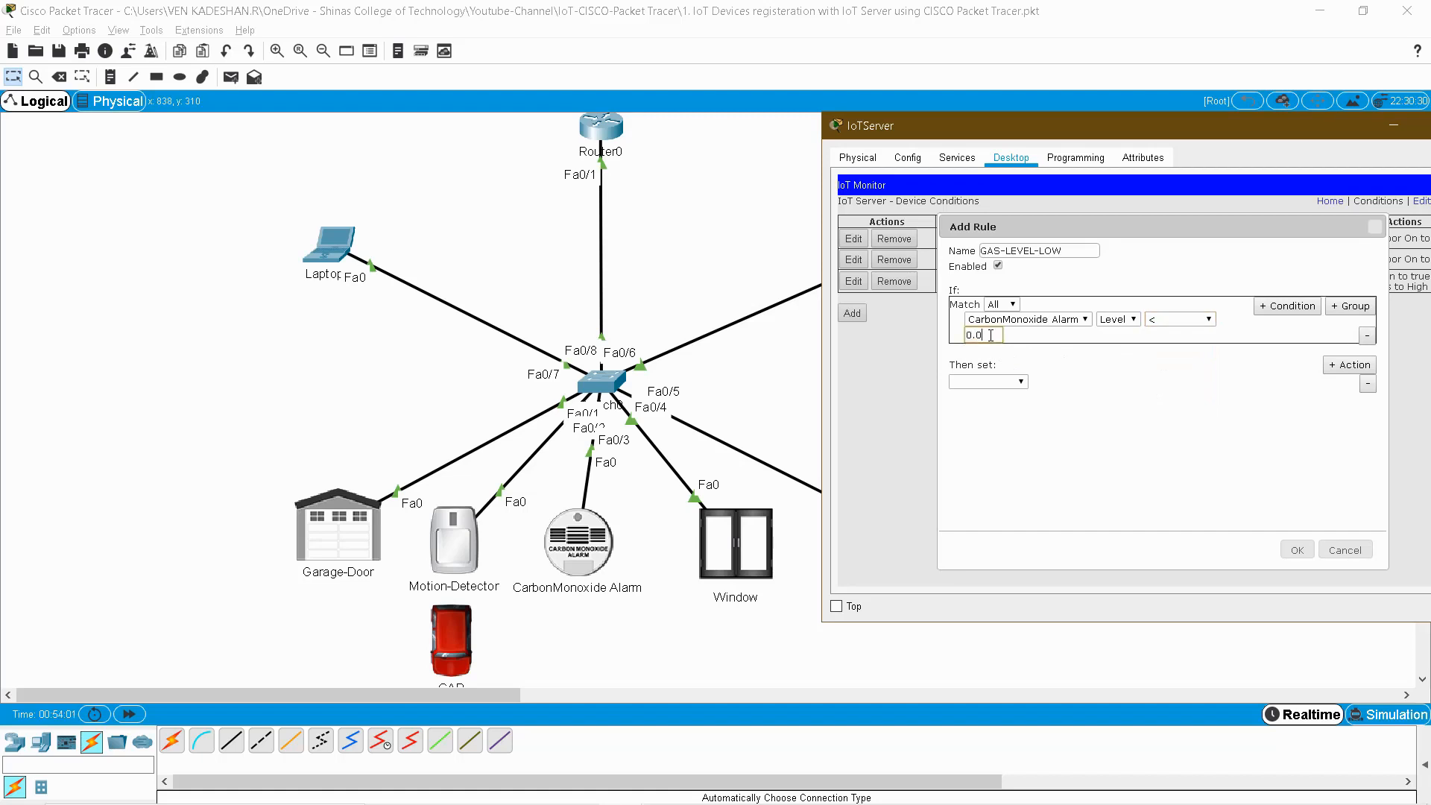
- Make the GAS-LEVEL-LOW rule set Window On to false
{"action": "left_click", "coordinate": [1012, 384]}
{"action": "left_click", "coordinate": [1000, 412]}
{"action": "left_click", "coordinate": [1054, 382]}
{"action": "left_click", "coordinate": [1060, 399]}
{"action": "left_click", "coordinate": [1103, 381]}
- Add a second action to the GAS-LEVEL-LOW rule that sets FAN Status to Off, and save the rule
{"action": "left_click", "coordinate": [1348, 364]}
{"action": "left_click", "coordinate": [1020, 397]}
{"action": "left_click", "coordinate": [1003, 435]}
{"action": "left_click", "coordinate": [1057, 396]}
{"action": "left_click", "coordinate": [1054, 410]}
{"action": "left_click", "coordinate": [1120, 397]}
{"action": "left_click", "coordinate": [1118, 412]}
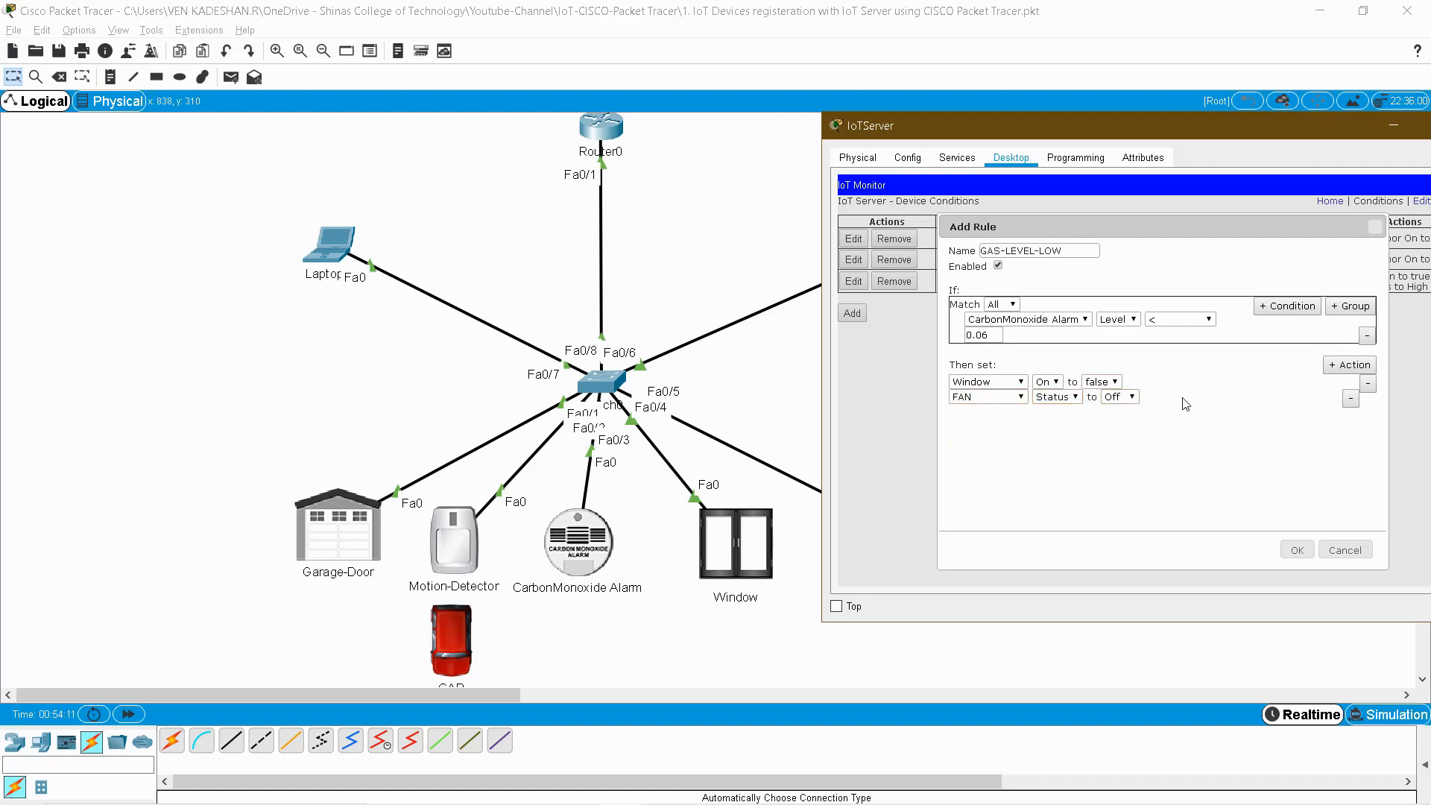
{"action": "left_click", "coordinate": [1296, 551]}
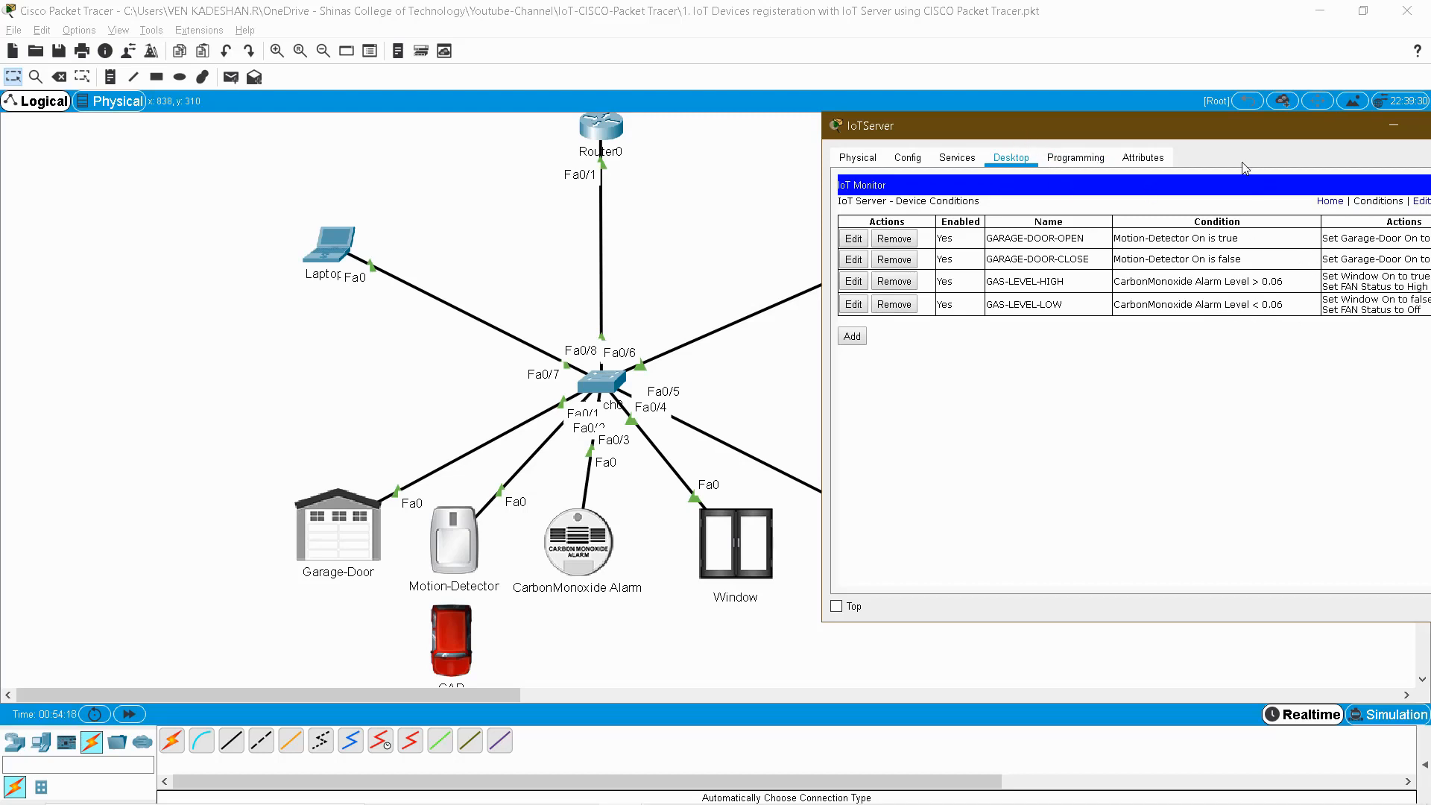
{"action": "left_click_drag", "start_coordinate": [1212, 134], "coordinate": [1058, 139]}
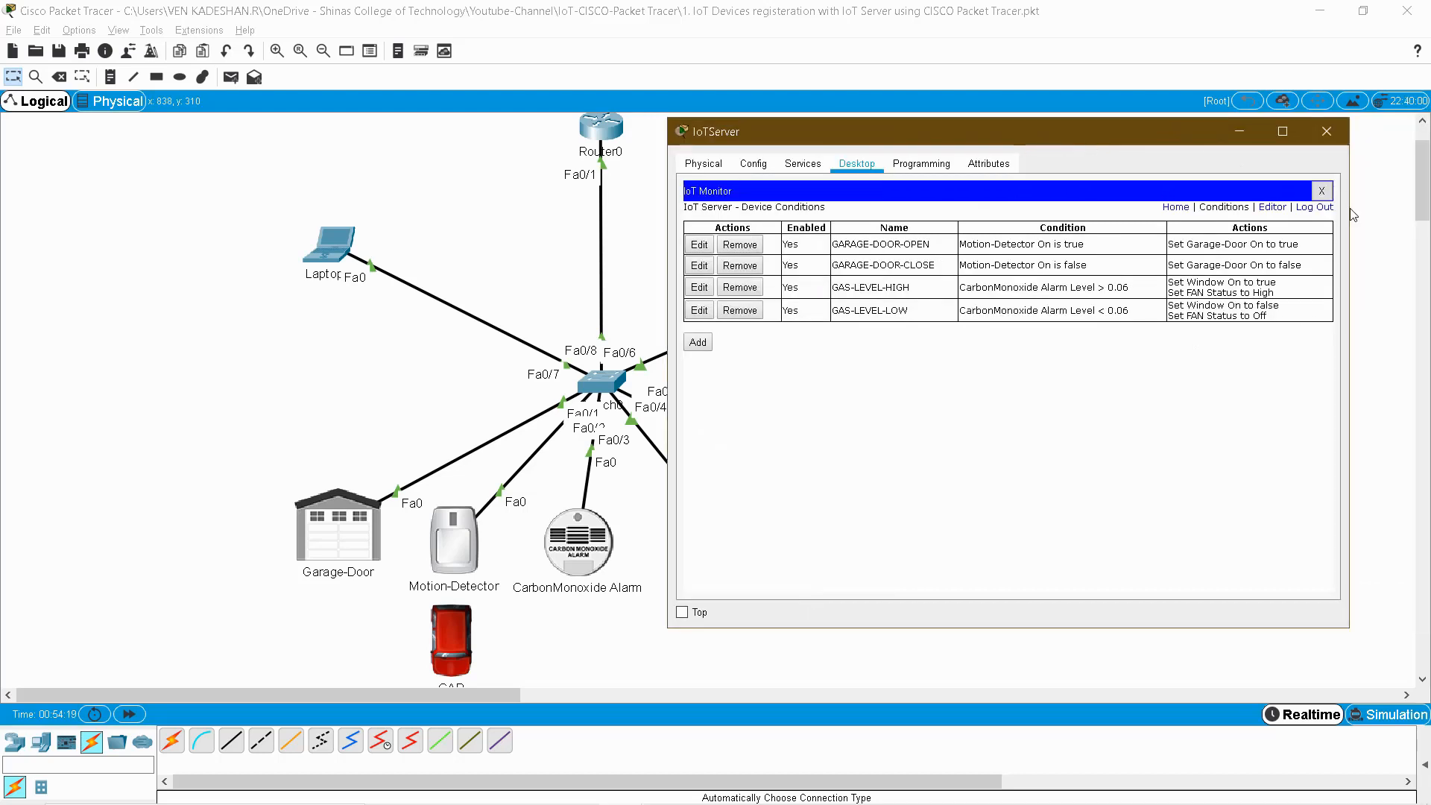
{"action": "left_click", "coordinate": [1176, 208]}
{"action": "left_click", "coordinate": [852, 292]}
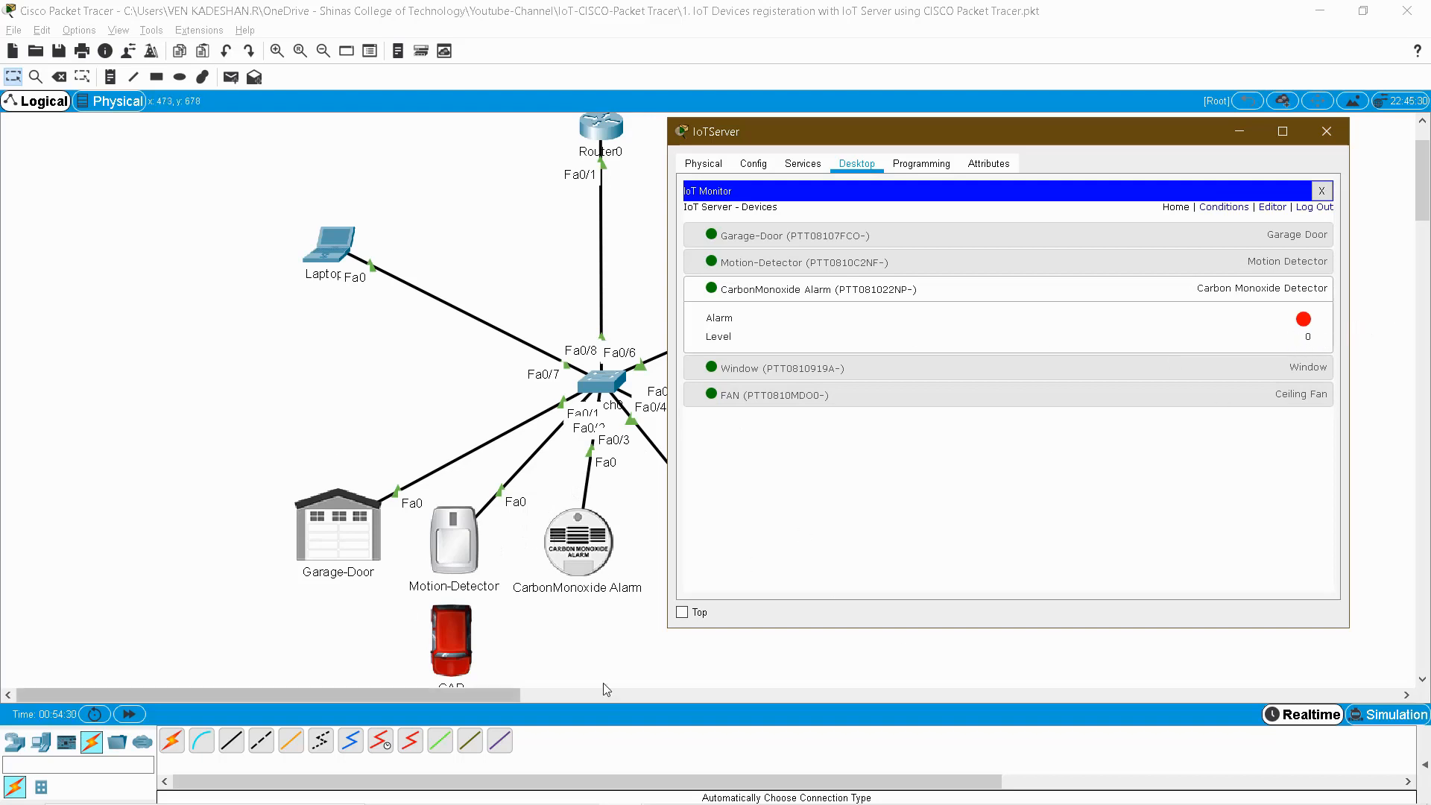
- Return to the workspace, move the red car to just below the CarbonMonoxide Alarm, and start its engine so it emits smoke
{"action": "left_click", "coordinate": [551, 638]}
{"action": "left_click_drag", "start_coordinate": [462, 634], "coordinate": [581, 654]}
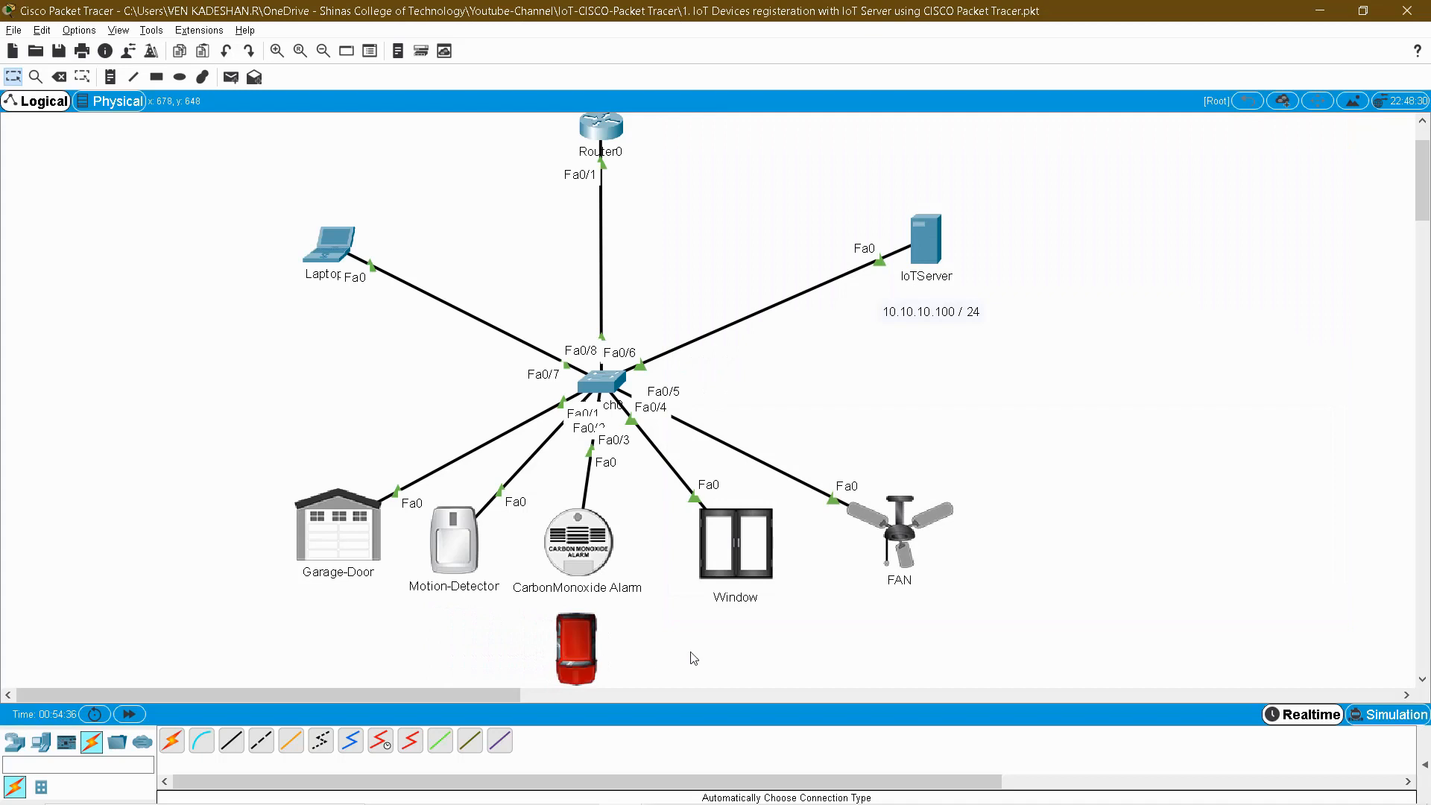
{"action": "left_click", "coordinate": [575, 648], "text": "alt"}
- Reopen IoTServer and watch the CarbonMonoxide Alarm's level, moving and narrowing the window to check the Window and FAN devices
{"action": "left_click", "coordinate": [927, 249]}
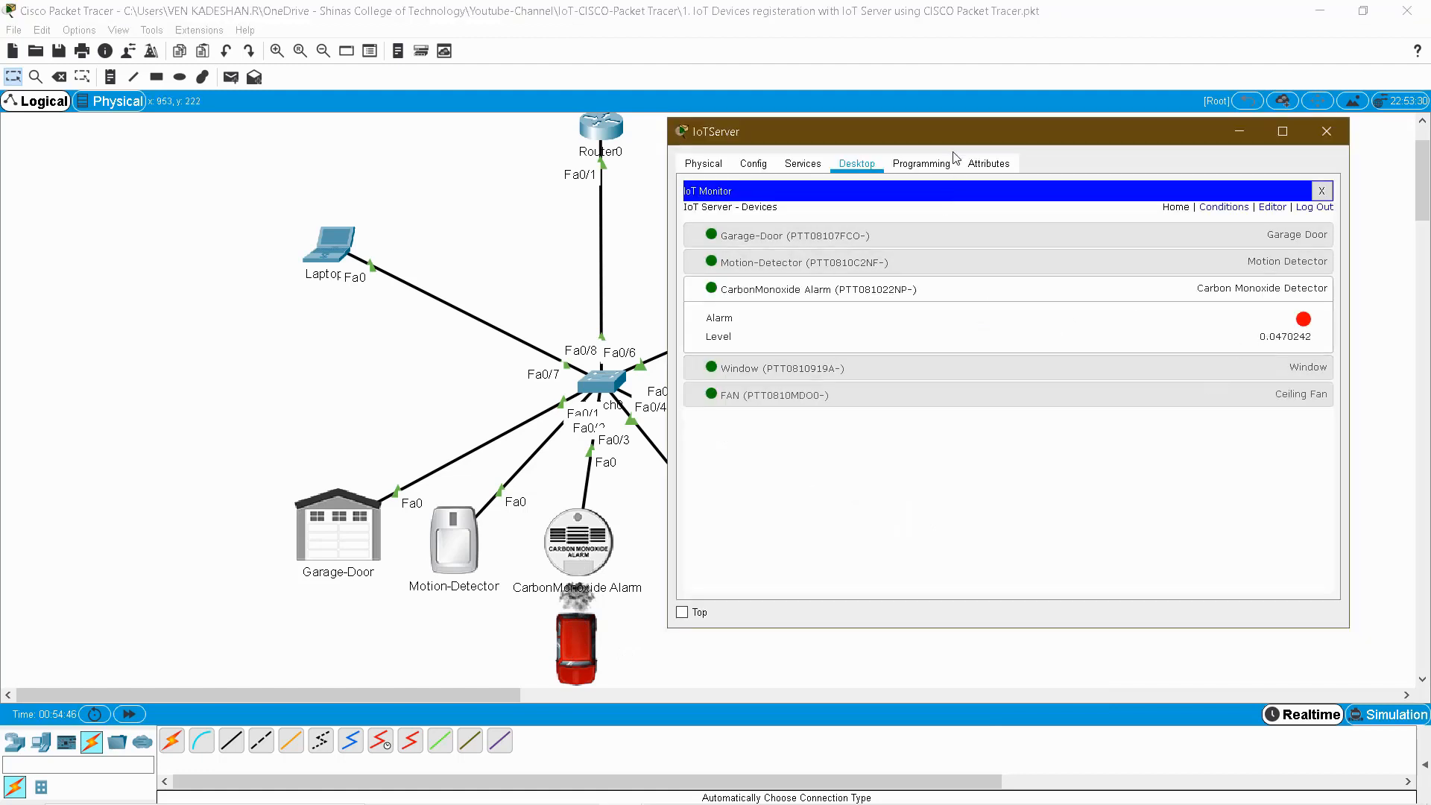
{"action": "left_click_drag", "start_coordinate": [957, 134], "coordinate": [326, 147]}
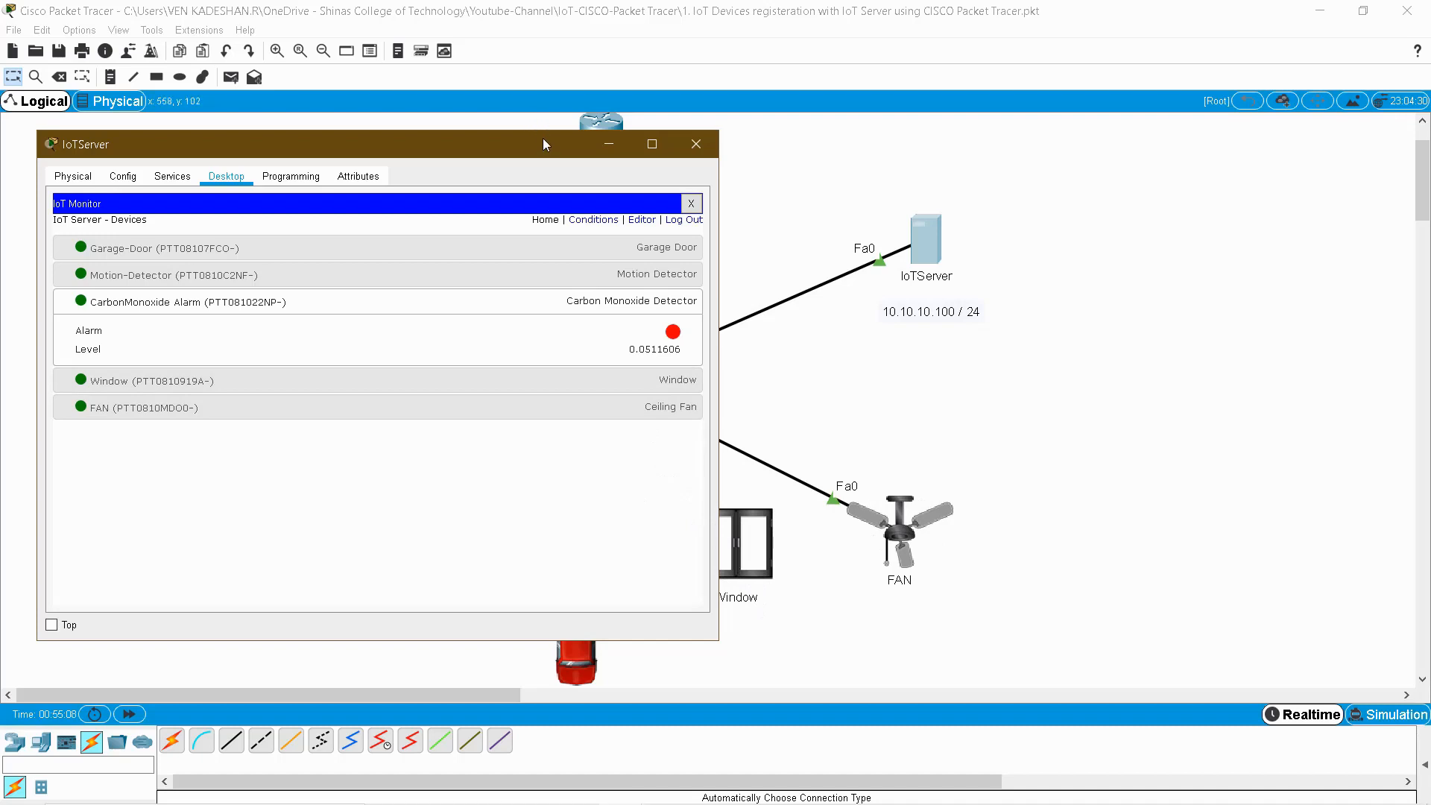
{"action": "left_click_drag", "start_coordinate": [722, 265], "coordinate": [656, 332]}
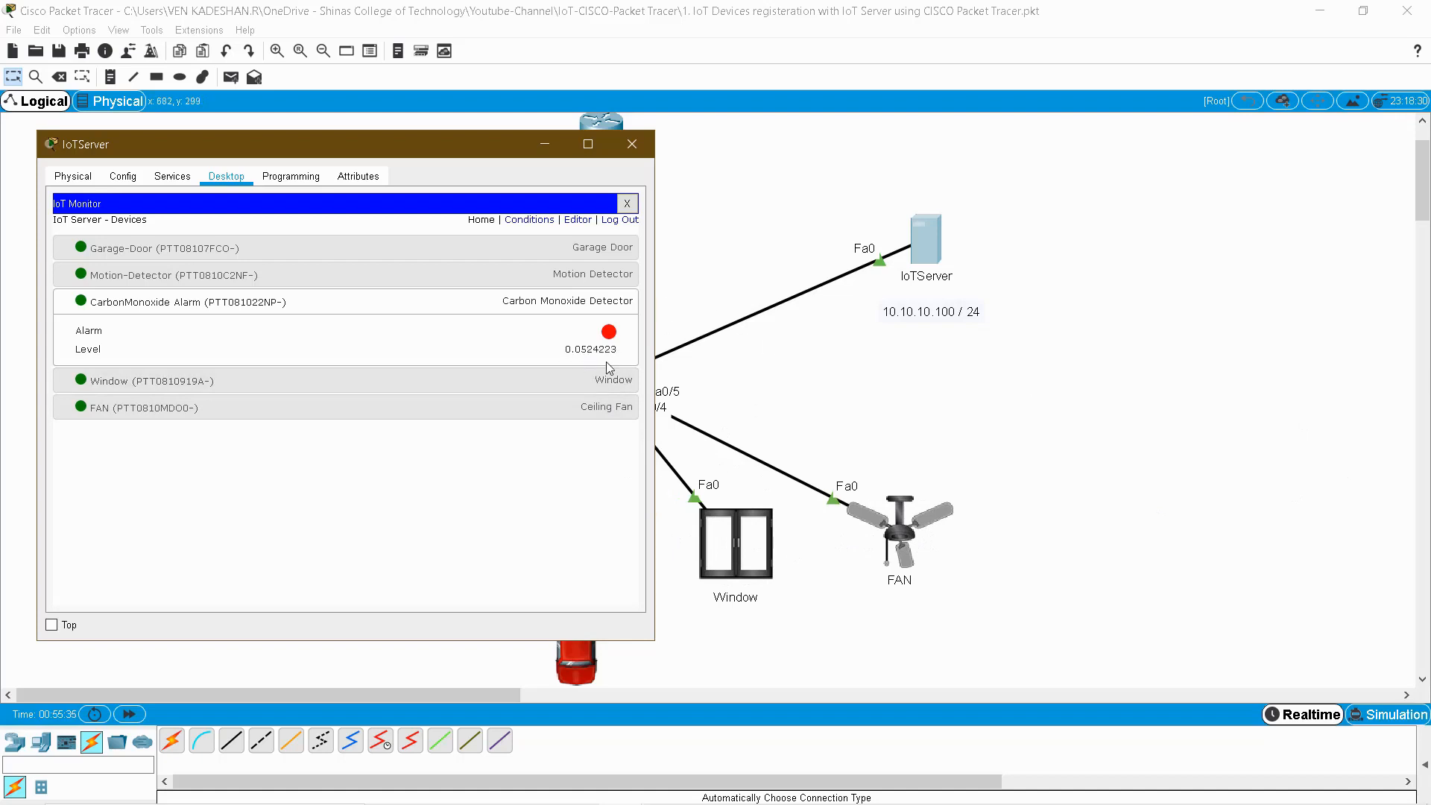
{"action": "left_click_drag", "start_coordinate": [456, 148], "coordinate": [1135, 152]}
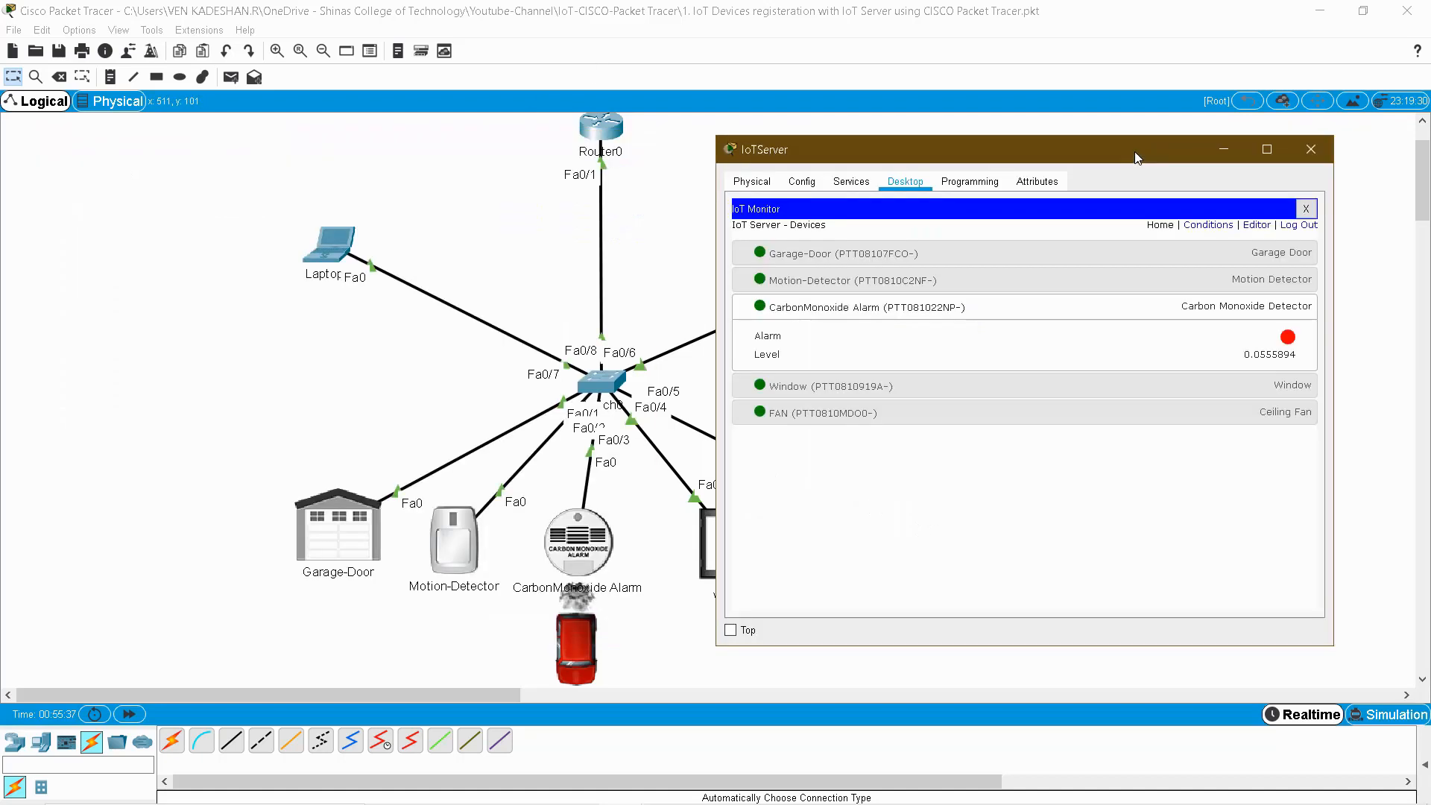
- Collapse the CarbonMonoxide Alarm's details and close the IoTServer window to return to the workspace
{"action": "left_click", "coordinate": [902, 317]}
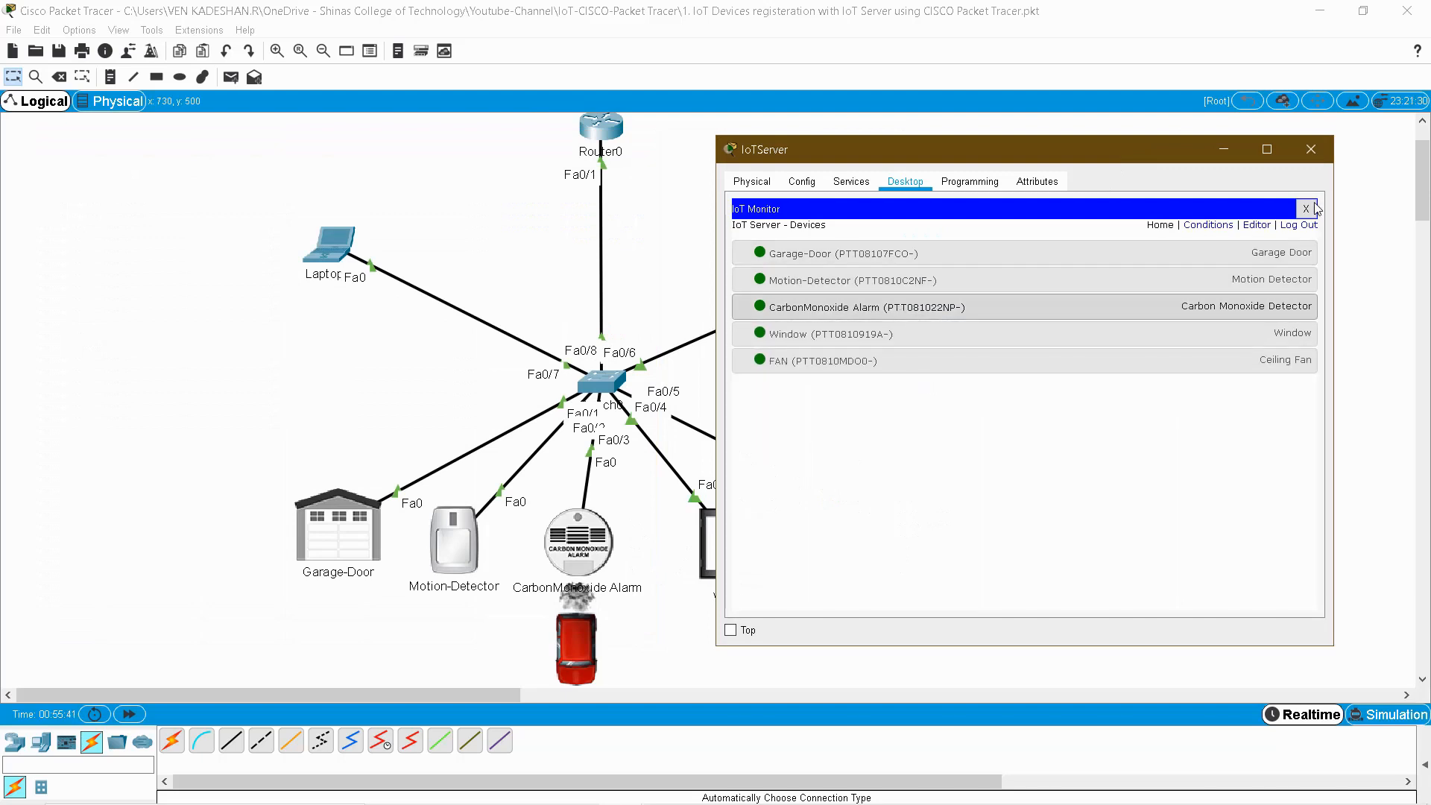
{"action": "left_click", "coordinate": [1311, 150]}
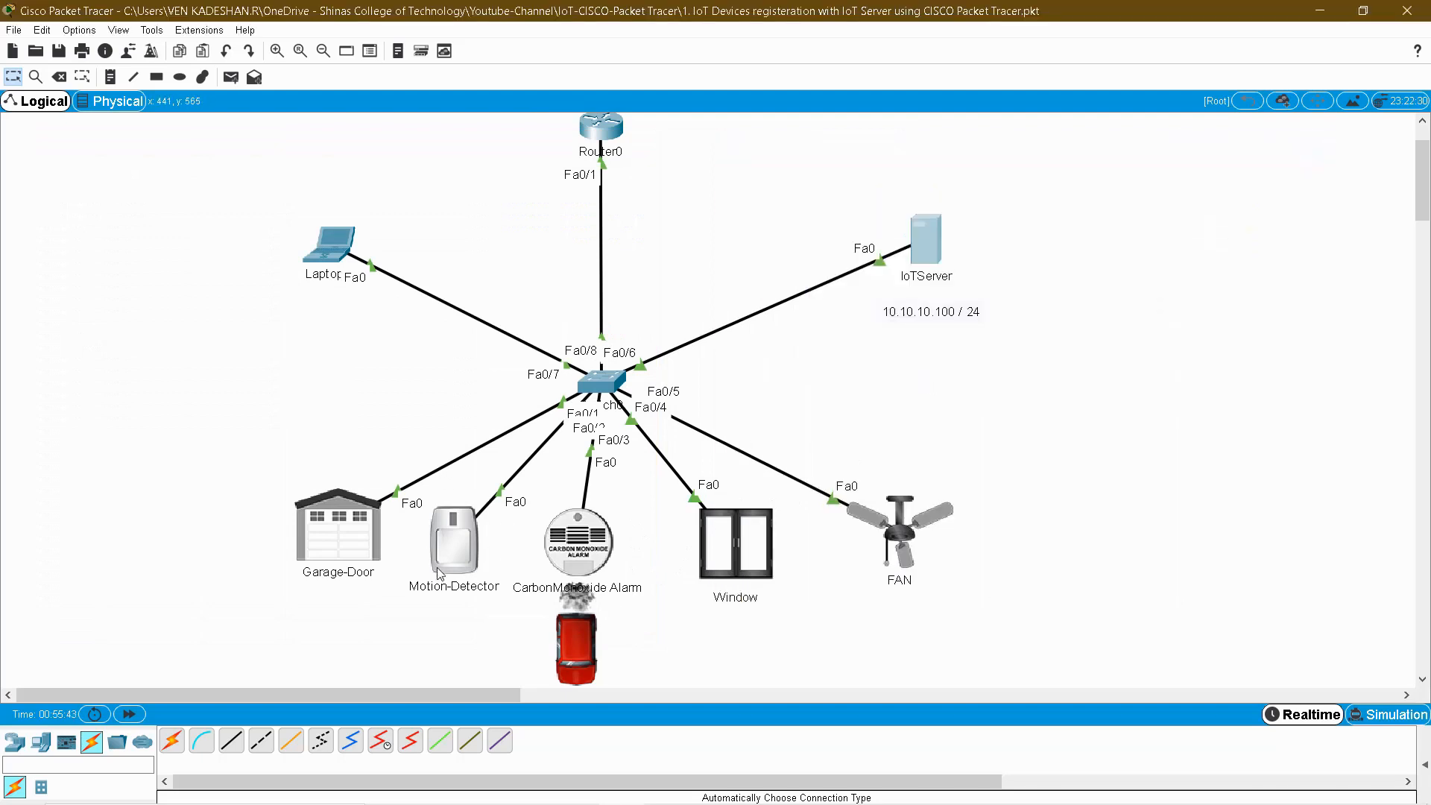
{"action": "left_click_drag", "start_coordinate": [1424, 197], "coordinate": [1427, 196]}
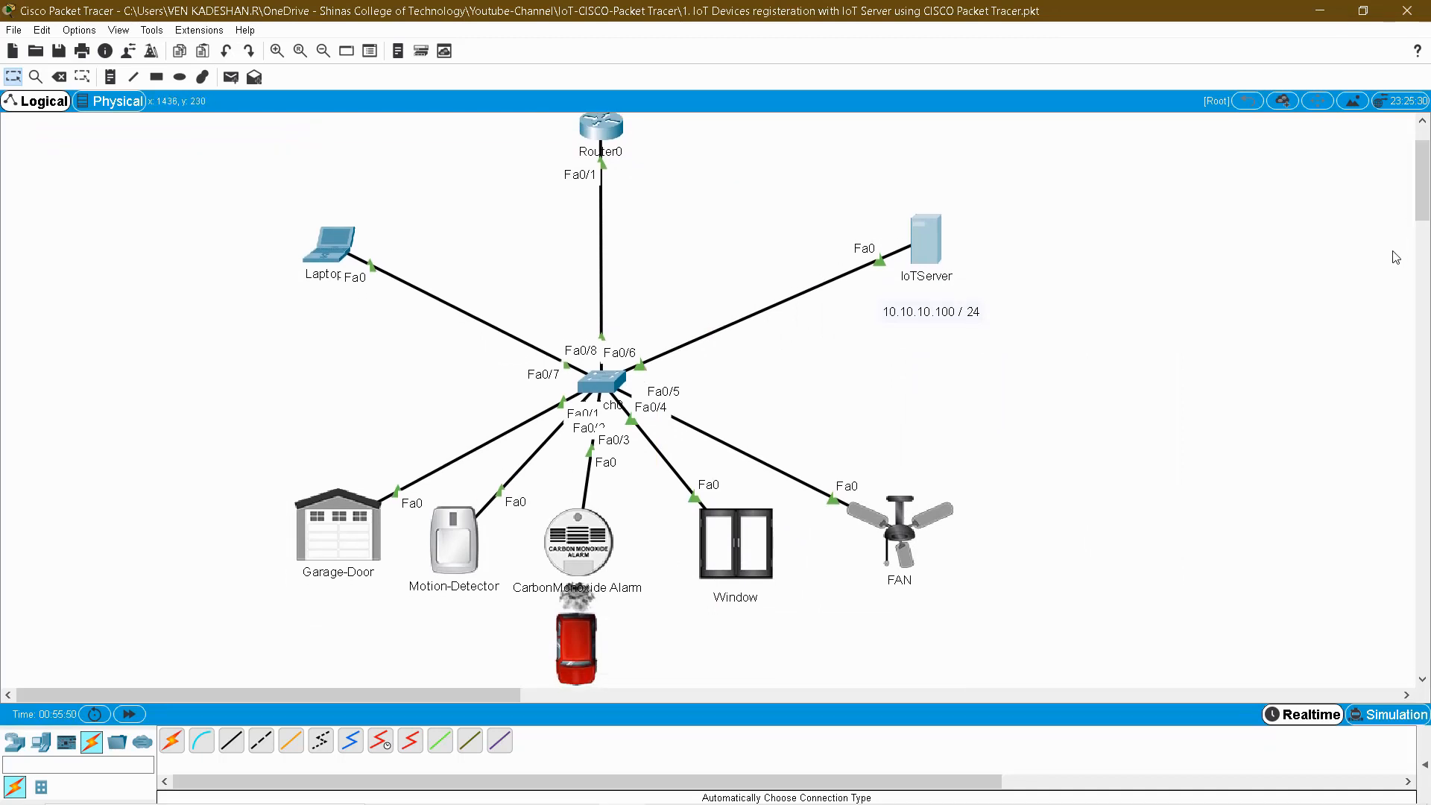